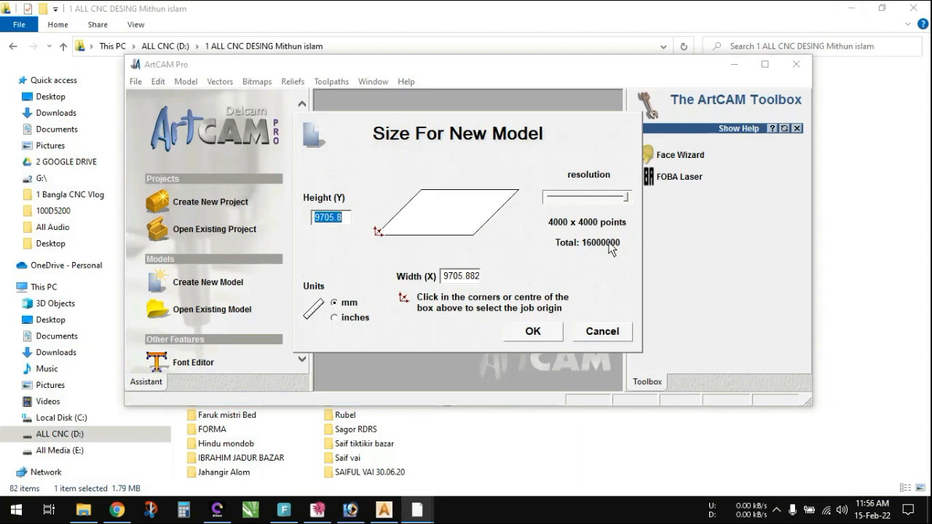
- Create the model at 9705.8 mm high by 9705.882 mm wide, and maximise the 2D view and the program window
left_click(851, 8)
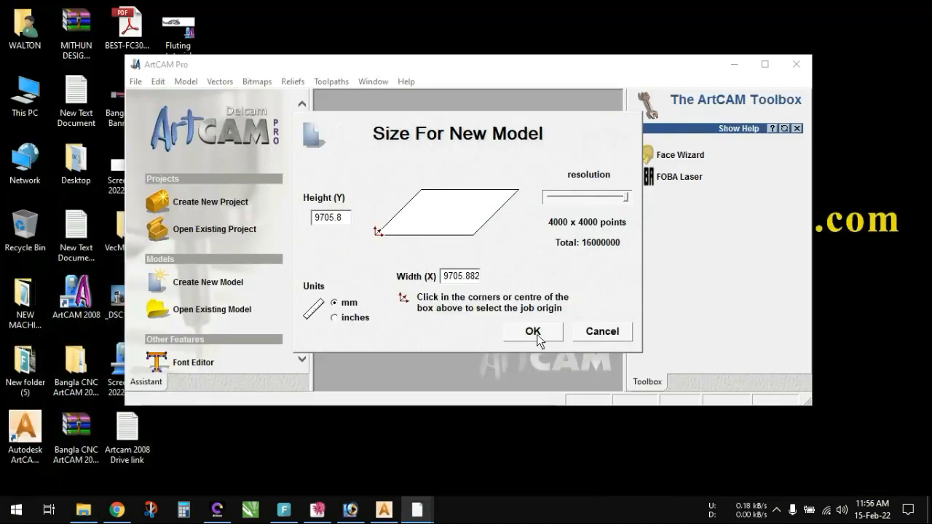
left_click(533, 333)
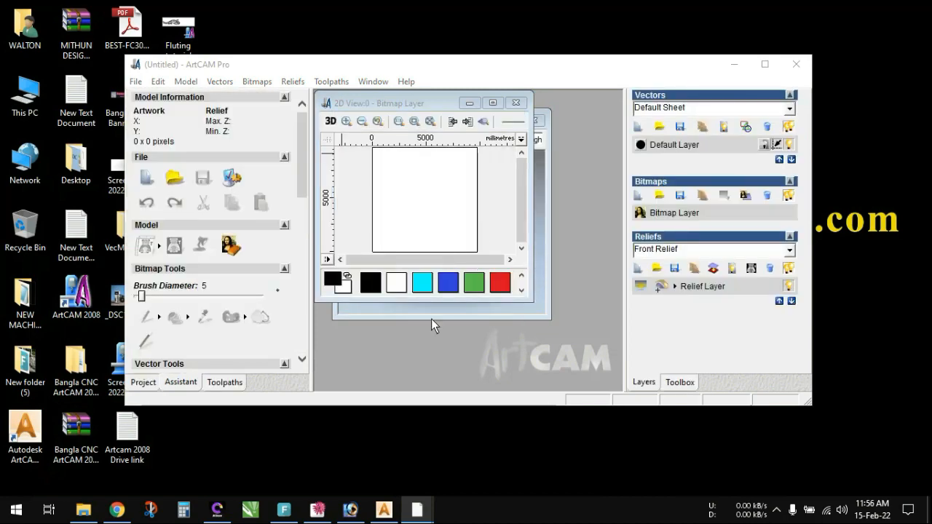
left_click(437, 323)
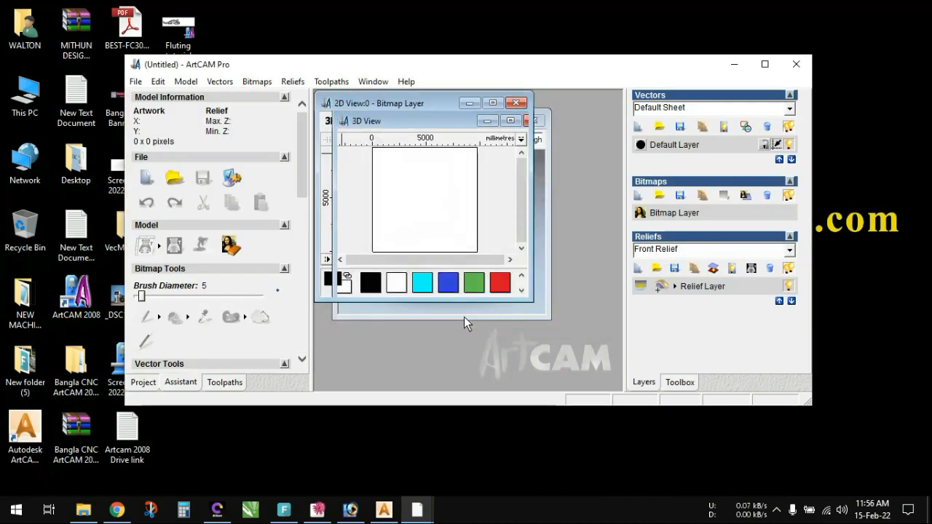
left_click(494, 103)
left_click(764, 64)
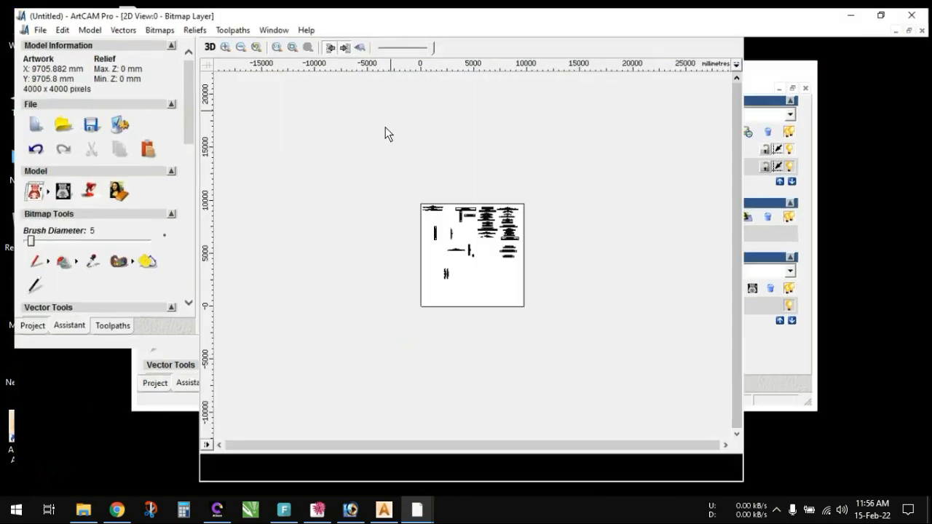
- Examine the leaf-and-flower crest among the imported carving designs, selecting its ornament vectors and clearing the selection
scroll(587, 224, "up", 3)
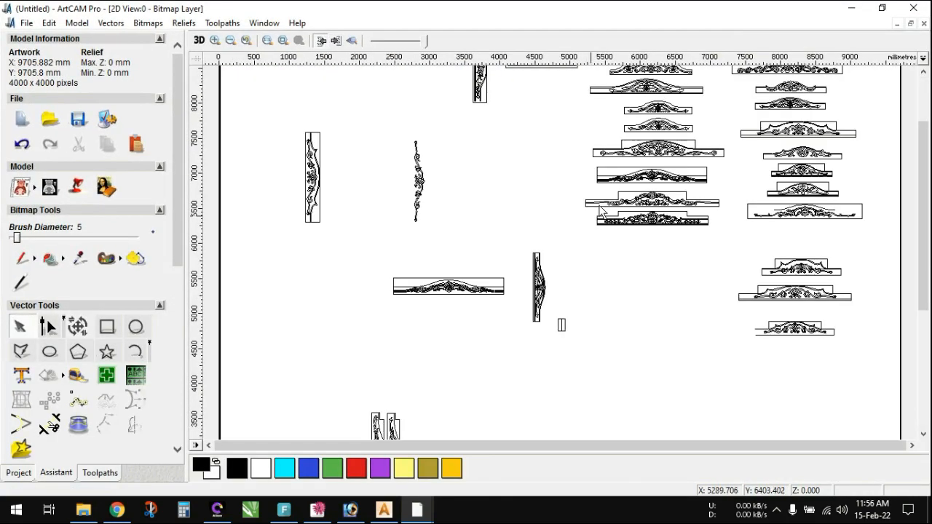
scroll(679, 79, "up", 1)
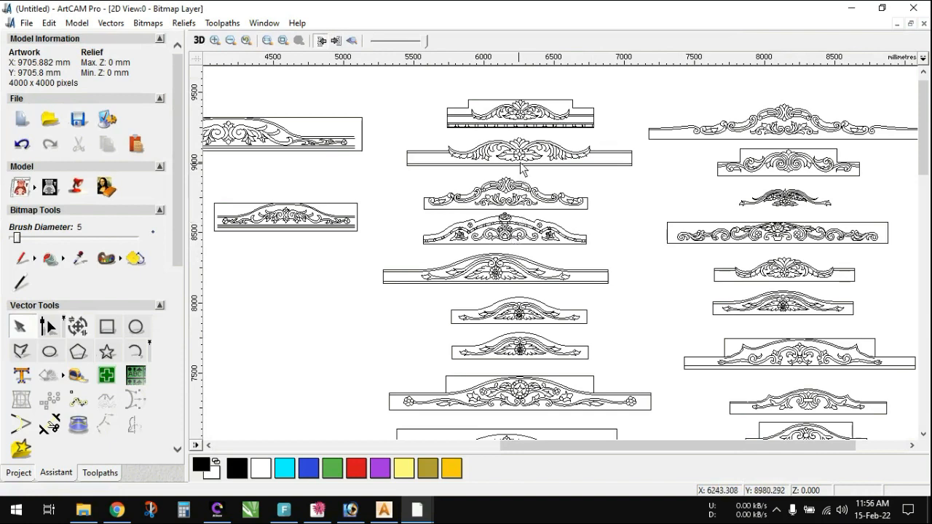
scroll(524, 166, "up", 3)
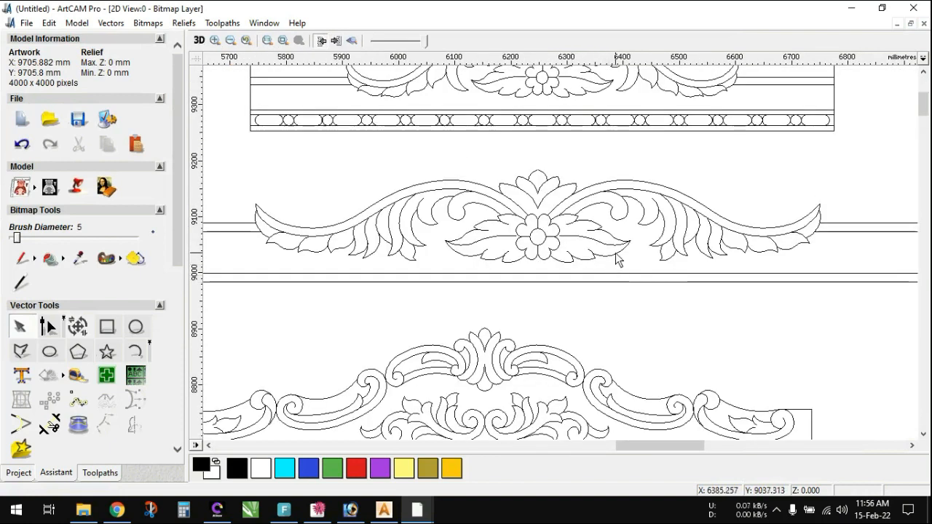
scroll(617, 262, "down", 2)
left_click_drag(373, 214, 670, 270)
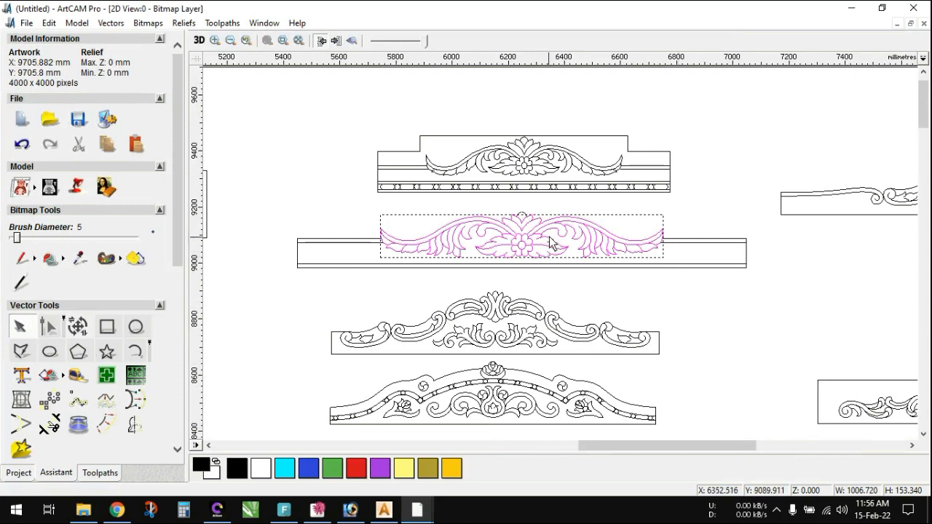
left_click(690, 312)
- Switch to the Fluting tutorial model and check the vectors of the complete ornament
left_click(850, 9)
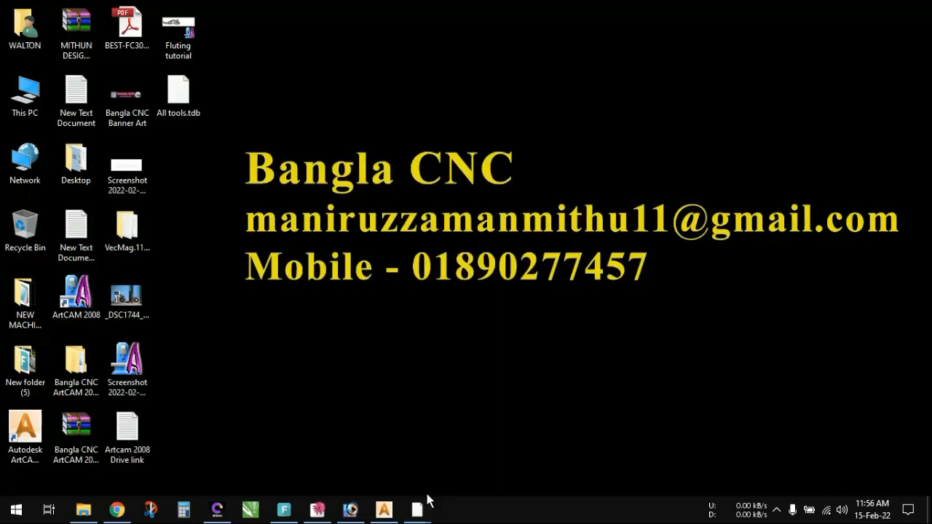
mouse_move(416, 507)
left_click(346, 447)
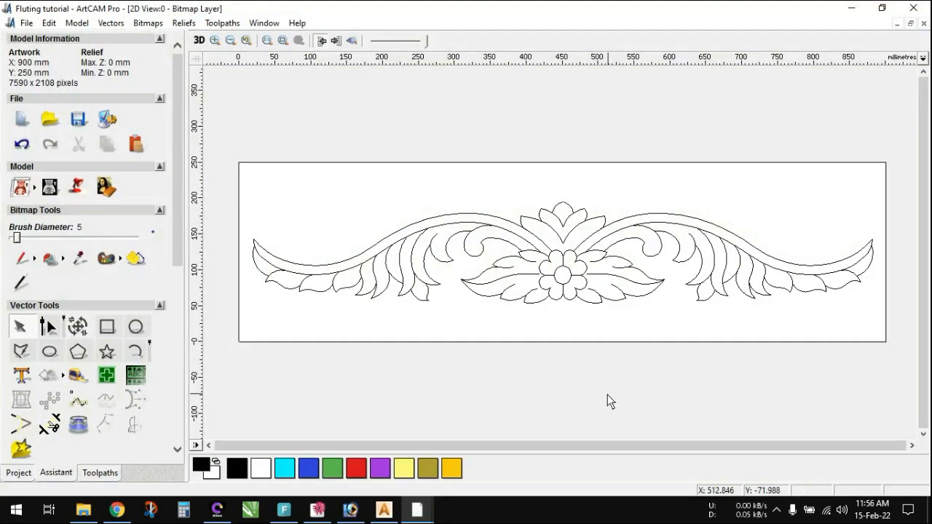
left_click_drag(251, 181, 901, 374)
left_click(648, 392)
- Place a vertical guide through the ornament's centre at about X 452 mm and delete the right-half vectors, keeping the central flower
left_click_drag(197, 287, 564, 276)
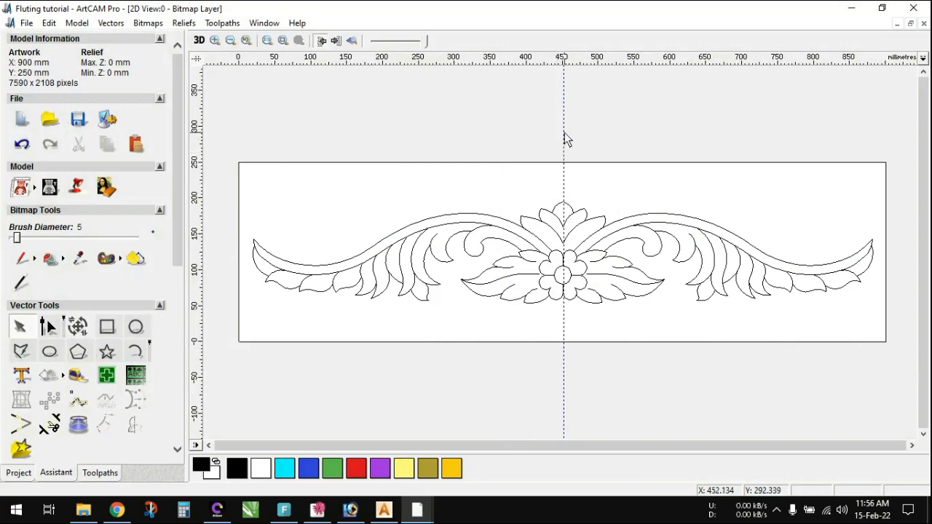
left_click_drag(557, 130, 885, 386)
scroll(461, 313, "up", 3)
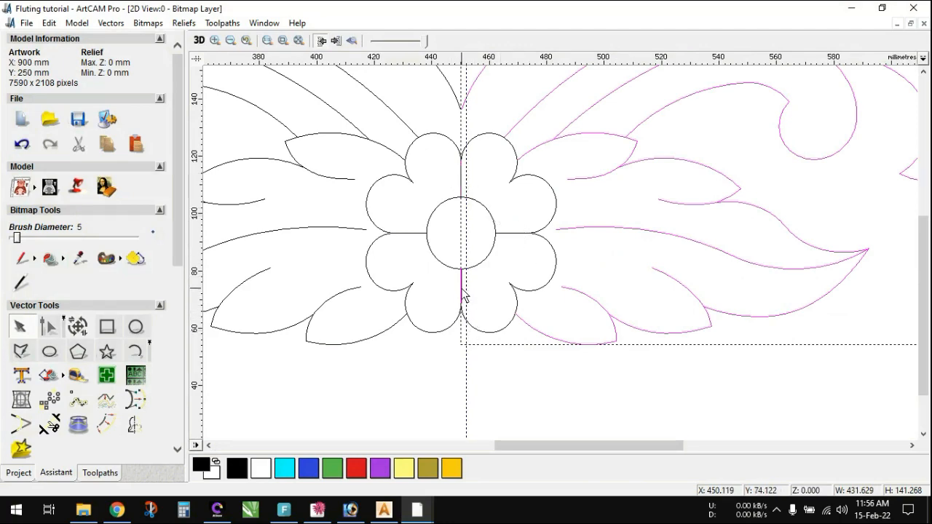
scroll(545, 151, "down", 2)
scroll(551, 208, "up", 2)
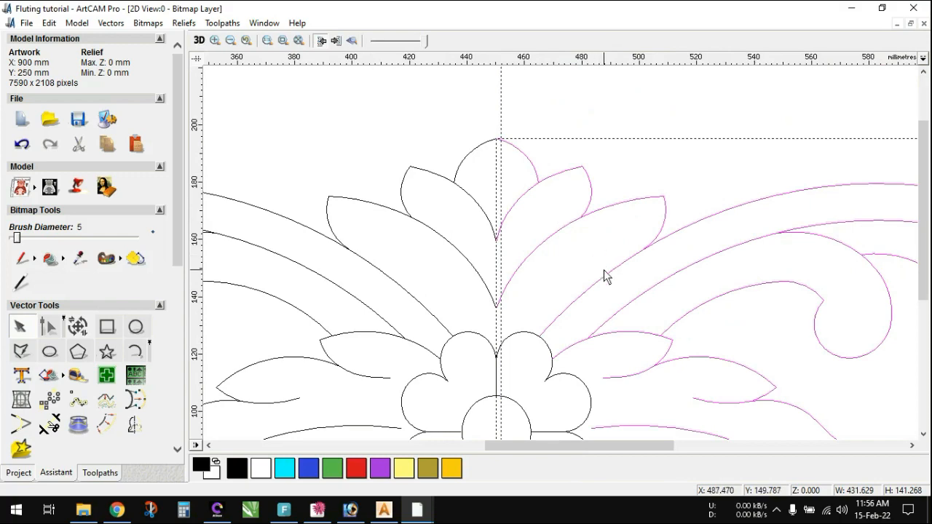
key("Delete")
scroll(635, 269, "down", 3)
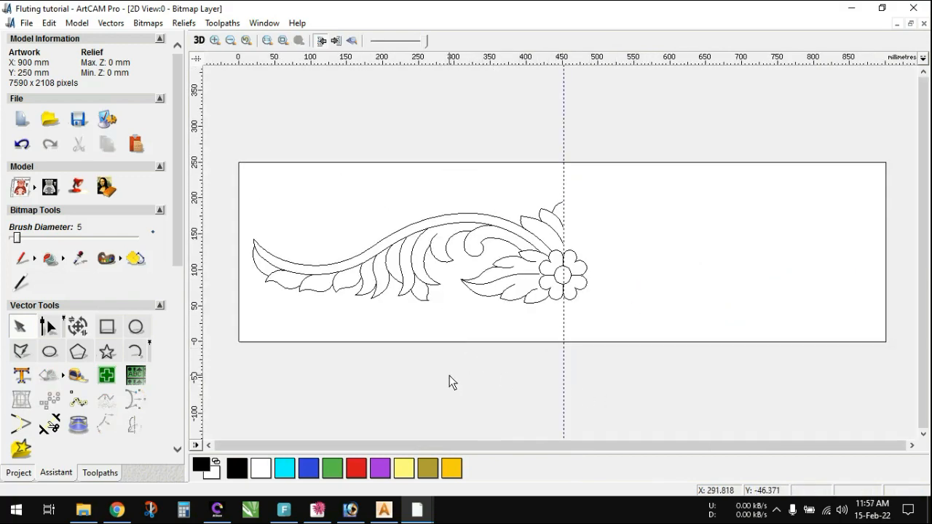
- Examine the start and end nodes of the first three leaf-dividing curves along the stem's outer end
scroll(293, 278, "up", 2)
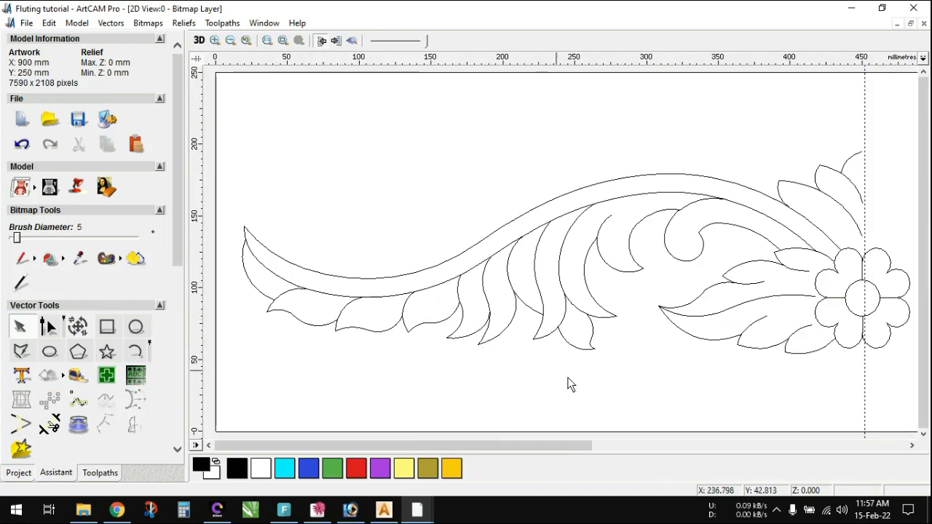
left_click(286, 293)
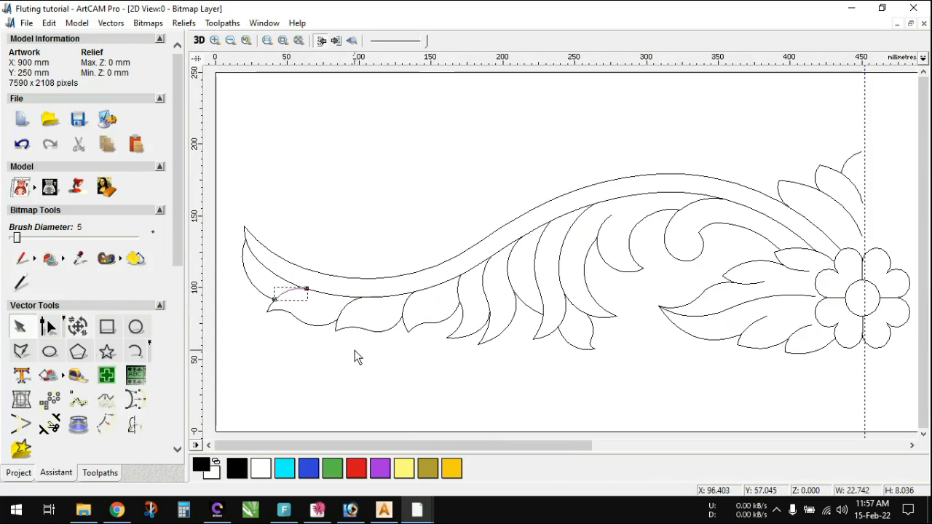
left_click(348, 304)
left_click(358, 235)
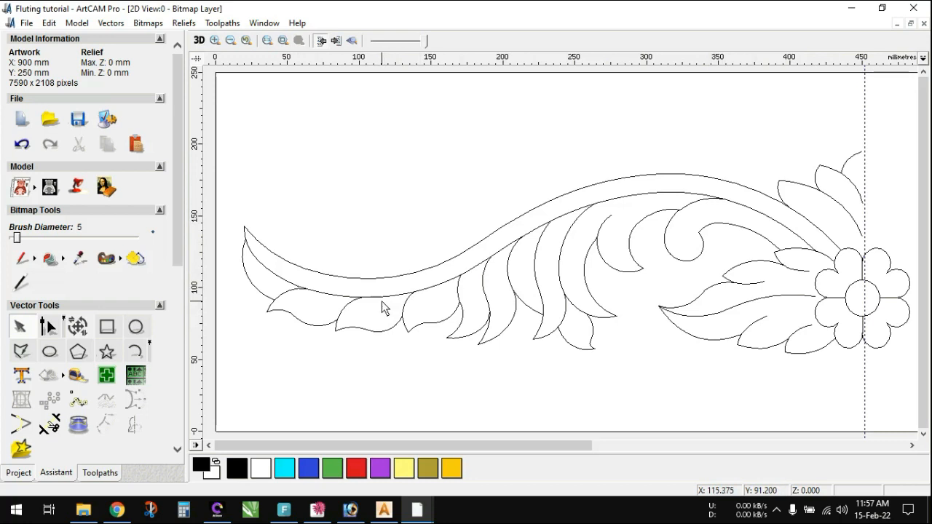
left_click(289, 292)
scroll(322, 298, "up", 2)
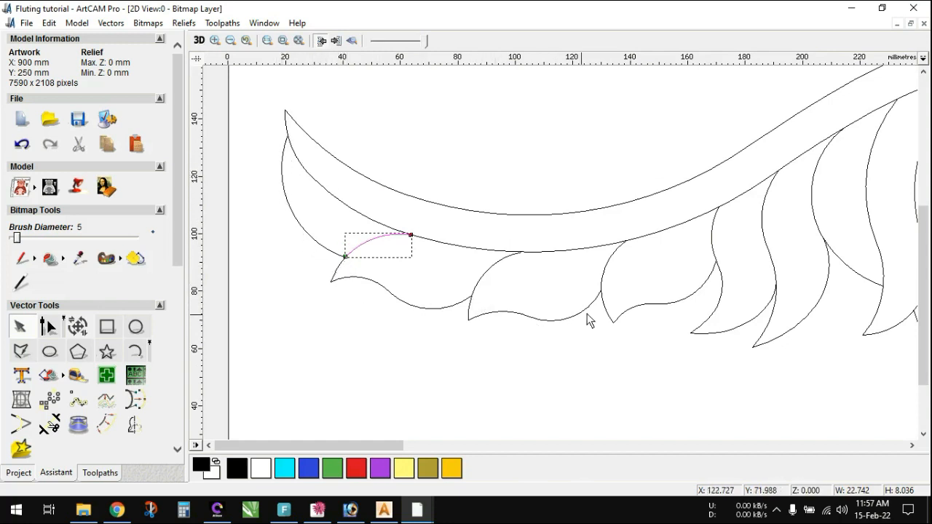
left_click(394, 249)
left_click(383, 237)
left_click(491, 273)
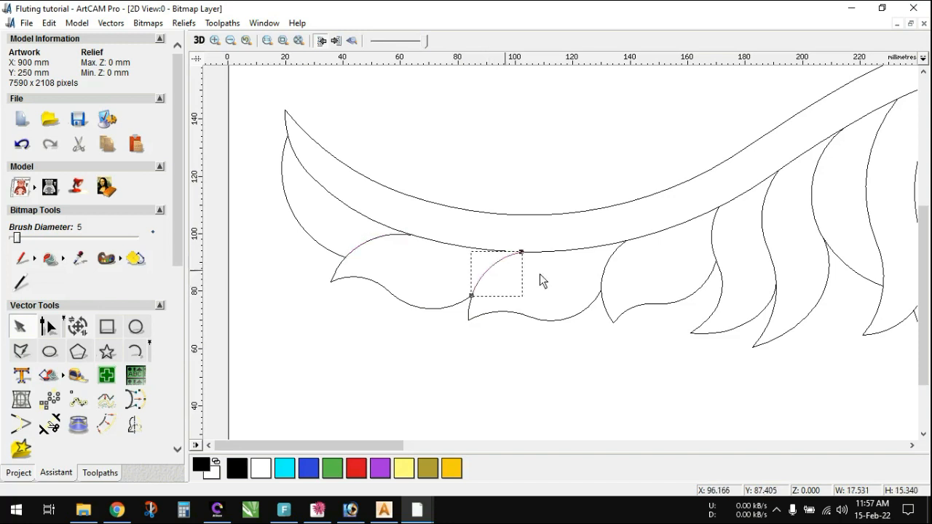
left_click(604, 289)
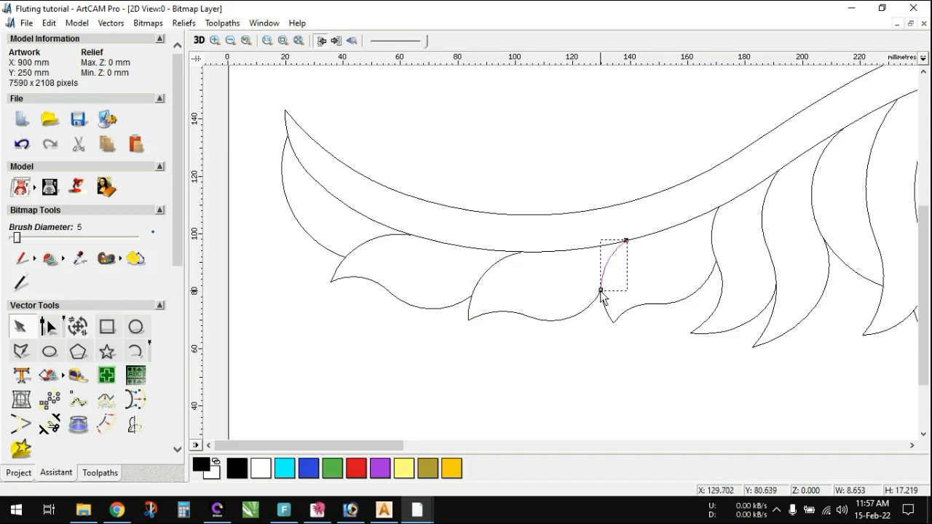
left_click(381, 246)
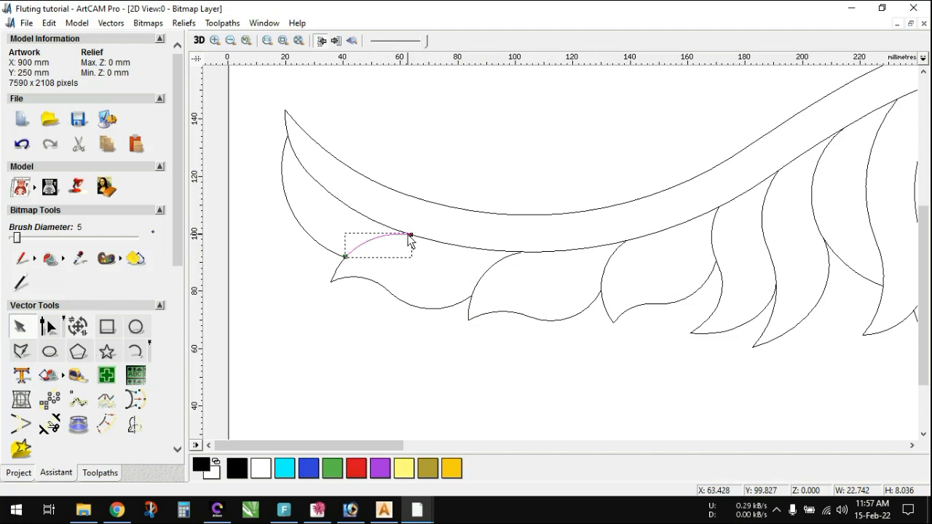
left_click(476, 291)
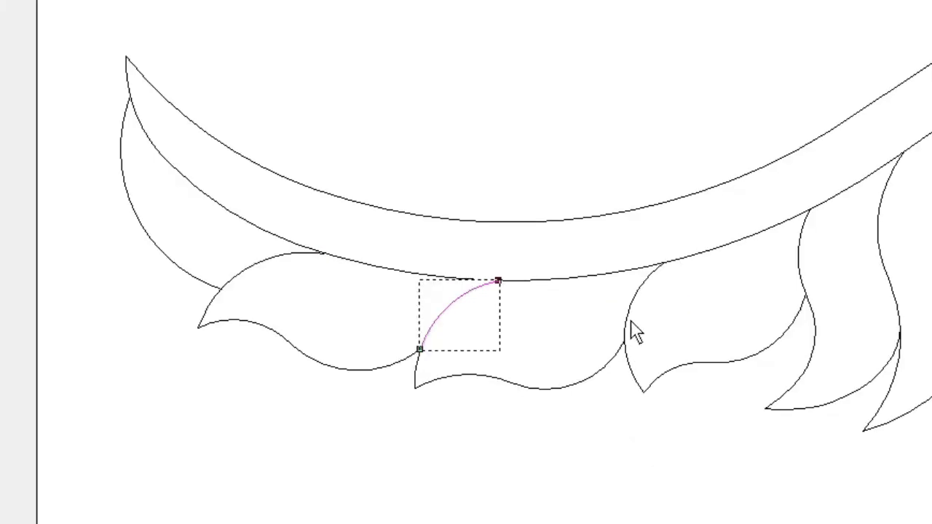
left_click(634, 302)
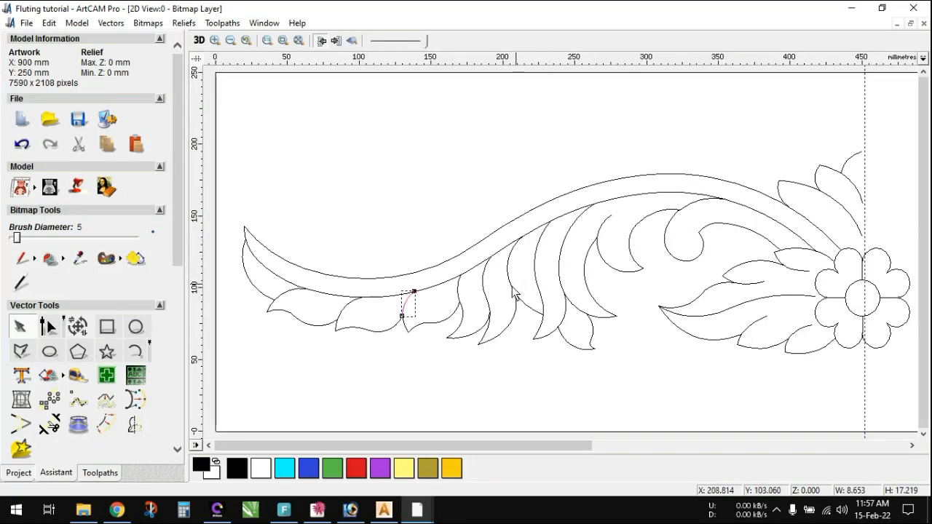
- Examine the start and end nodes of the remaining leaf-dividing curves up to the short open curve beside the scroll
scroll(539, 290, "up", 3)
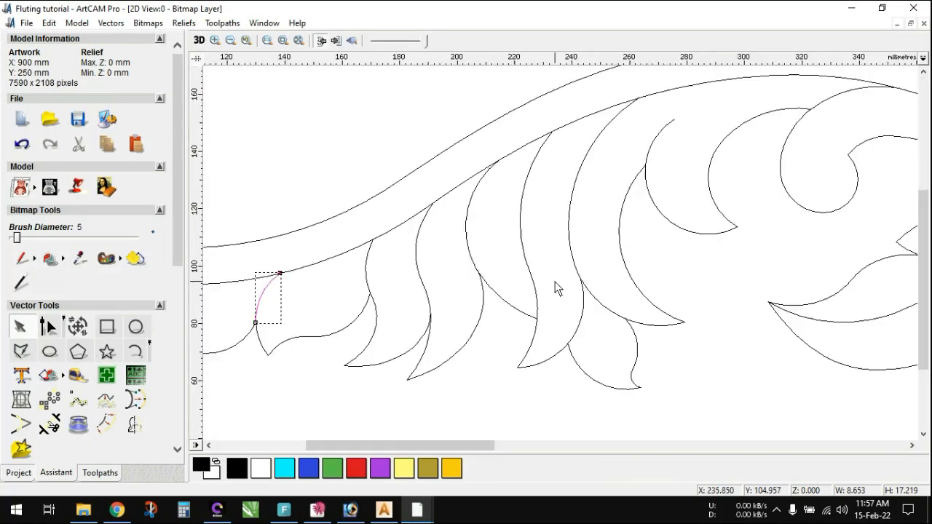
left_click(368, 269)
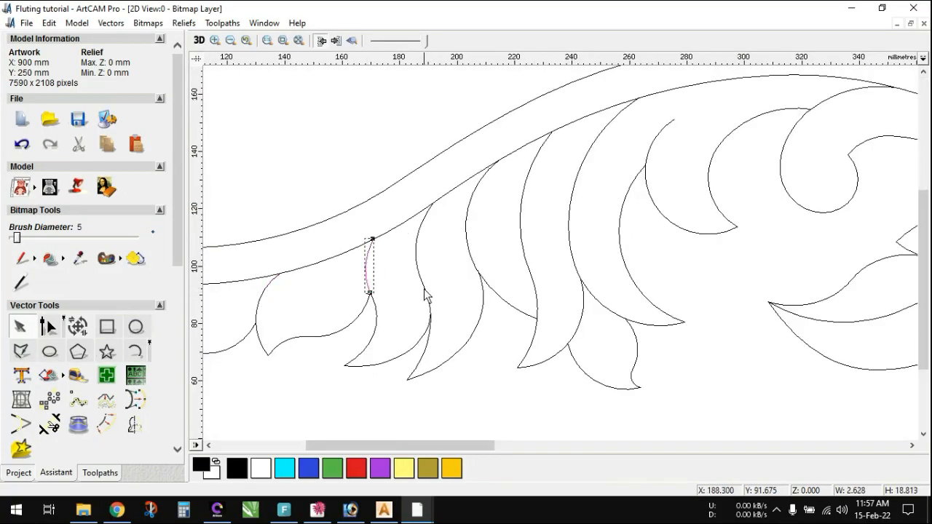
left_click(475, 265)
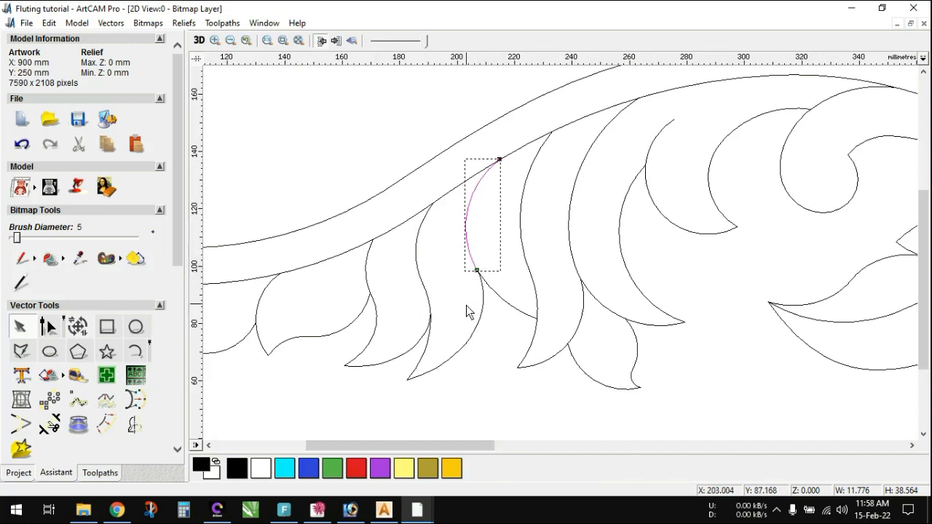
left_click(523, 237)
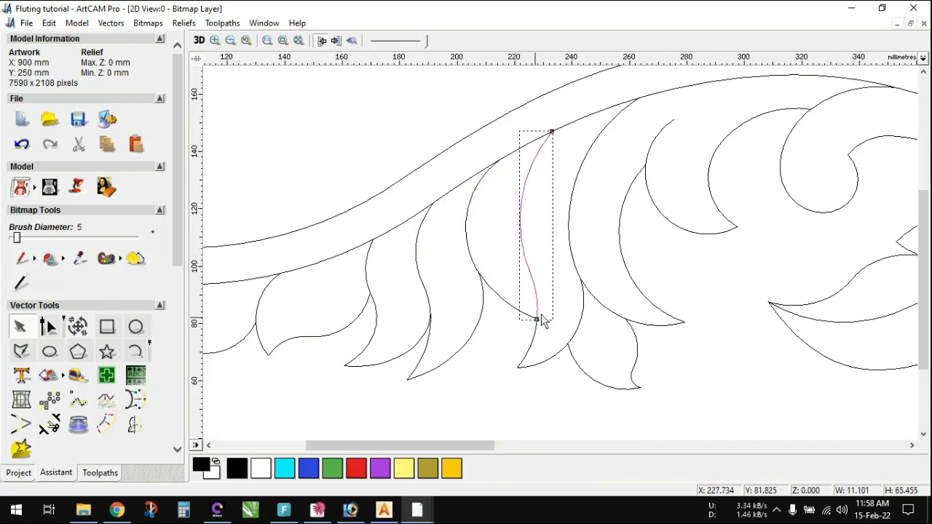
left_click(591, 264)
left_click(575, 251)
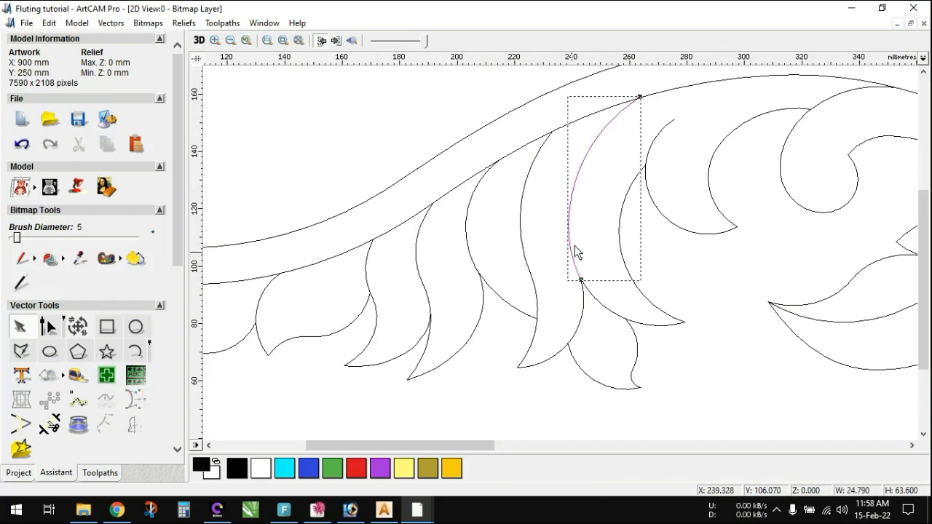
left_click(657, 138)
- Reverse the vector direction of the short curve joining the scroll to the stem
scroll(776, 136, "down", 2)
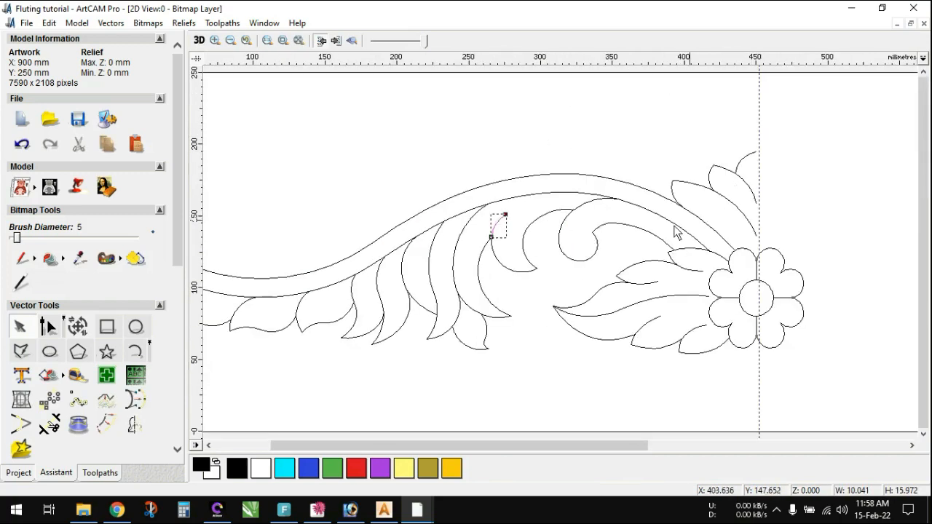
scroll(580, 233, "up", 2)
left_click(571, 196)
right_click(572, 195)
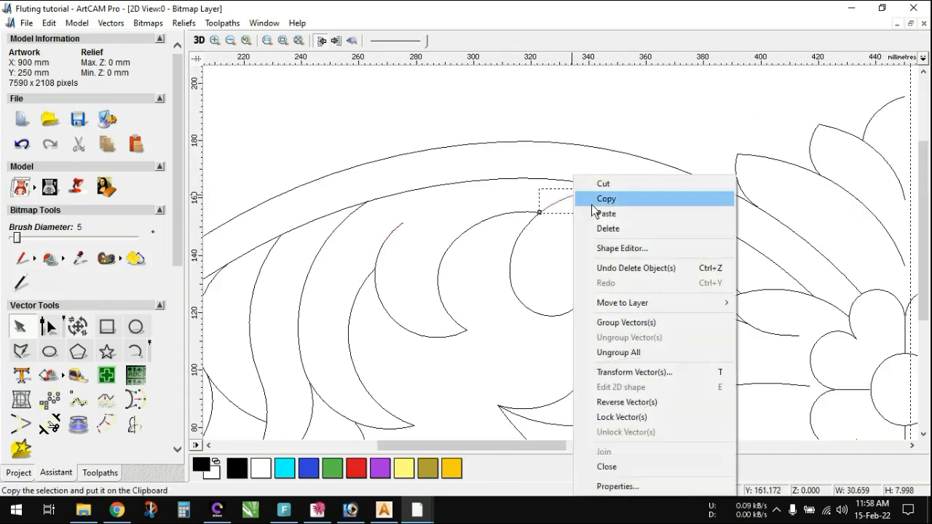
left_click(639, 406)
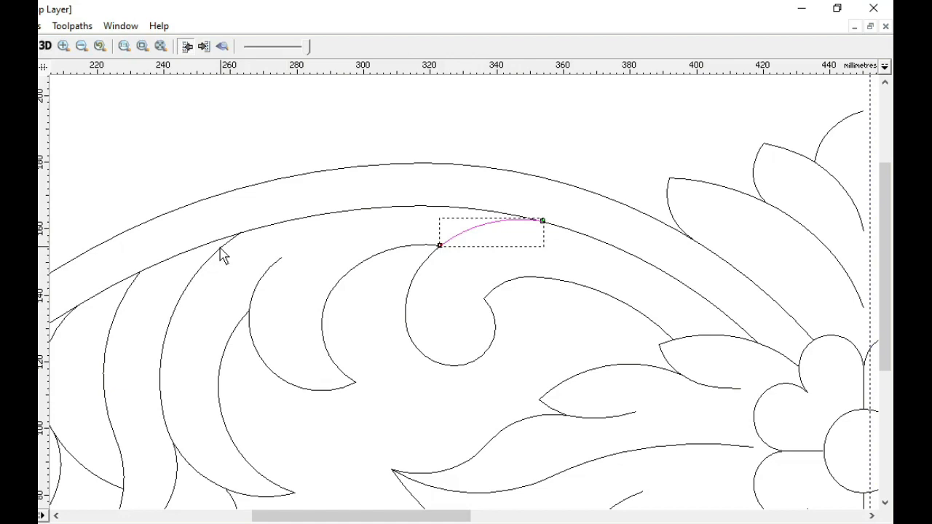
- Compare the short scroll curve's direction with the long leaf curve's, and reverse the scroll curve back
left_click(361, 220)
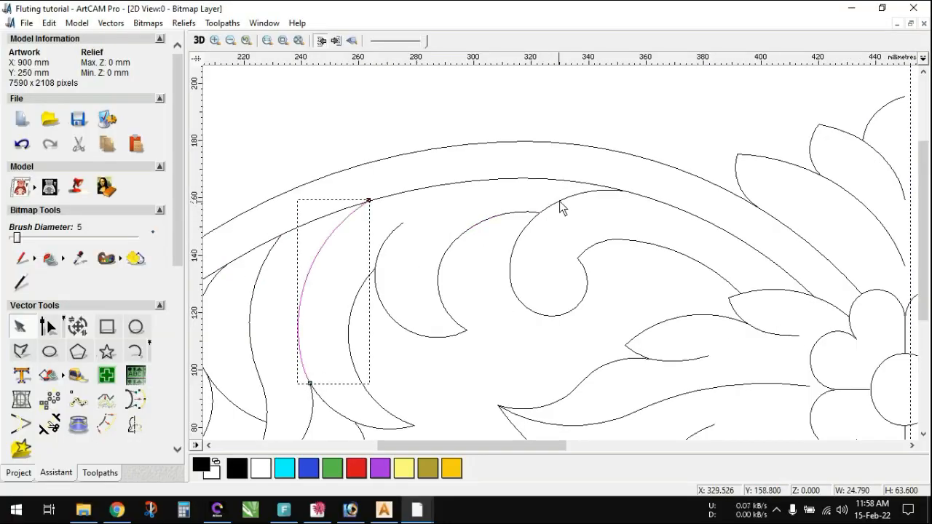
left_click(559, 202)
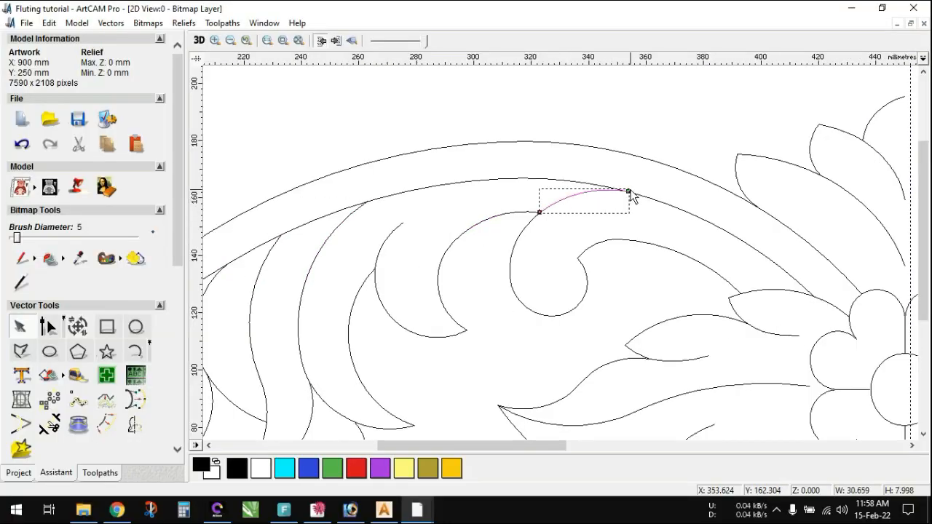
right_click(587, 195)
left_click(609, 400)
- Examine the start and end nodes of the short leaf-dividing curves beside the flower and in the crest above it
scroll(630, 306, "down", 2)
scroll(619, 291, "up", 2)
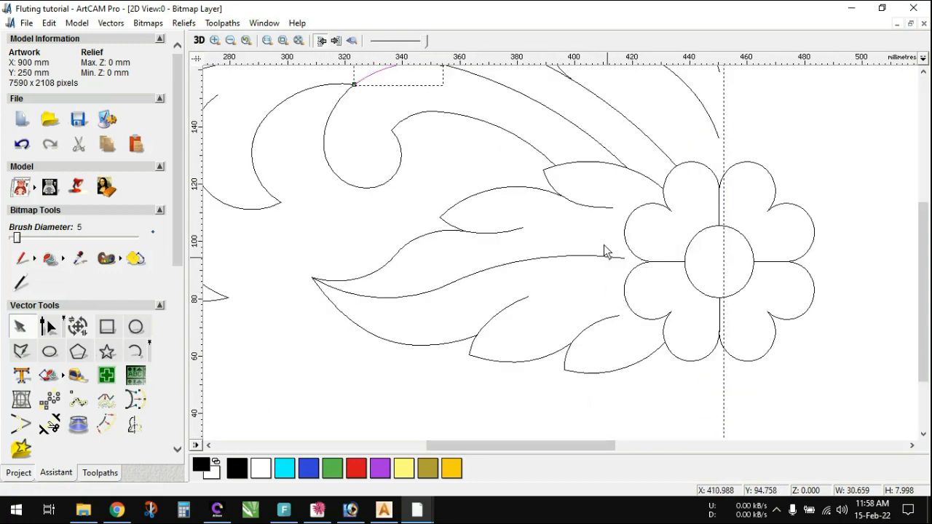
left_click(588, 203)
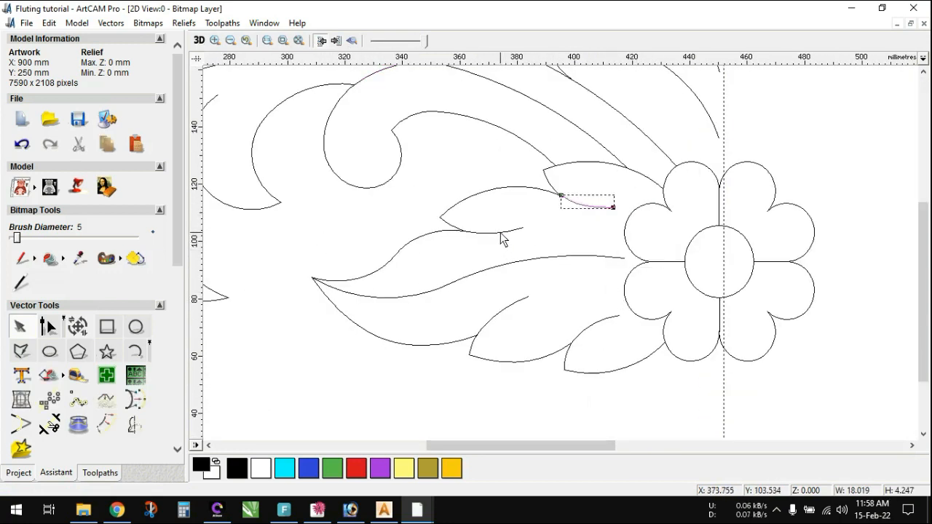
left_click(510, 233)
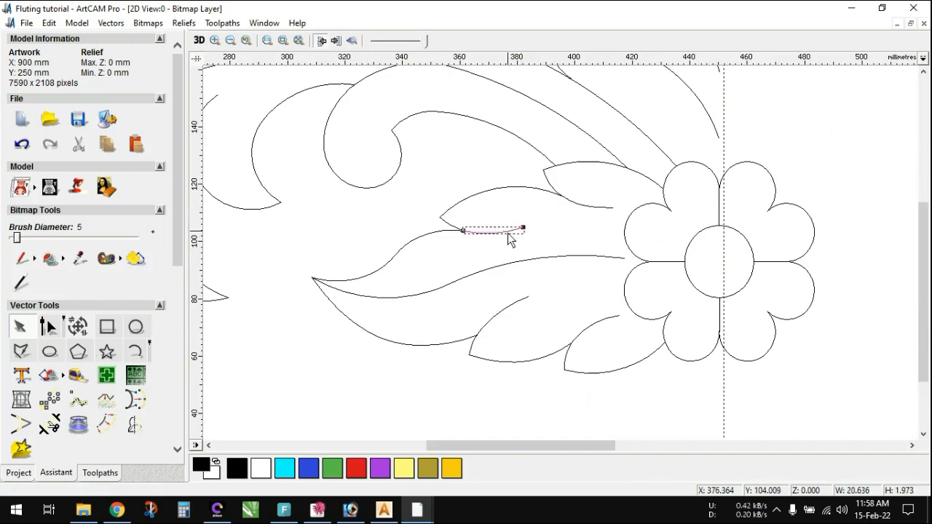
left_click(525, 301)
left_click(610, 325)
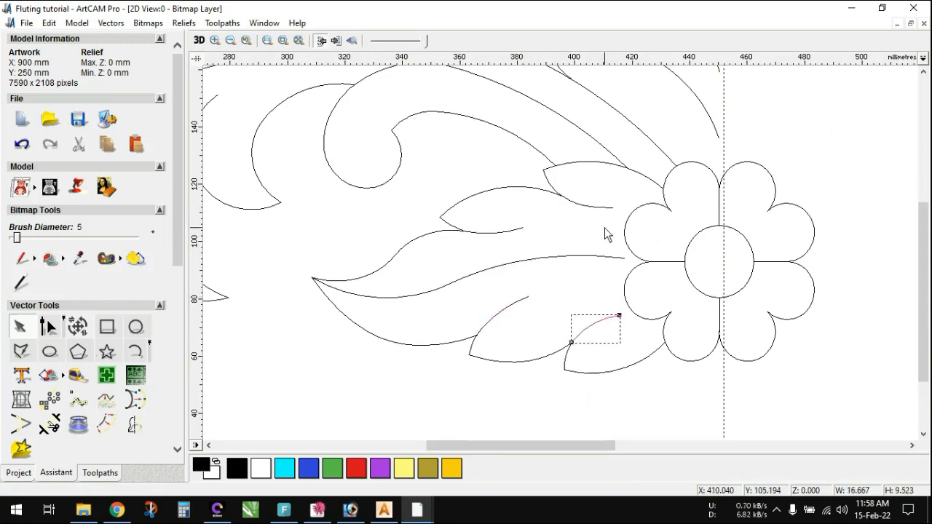
scroll(605, 234, "down", 2)
scroll(605, 229, "up", 2)
left_click(597, 245)
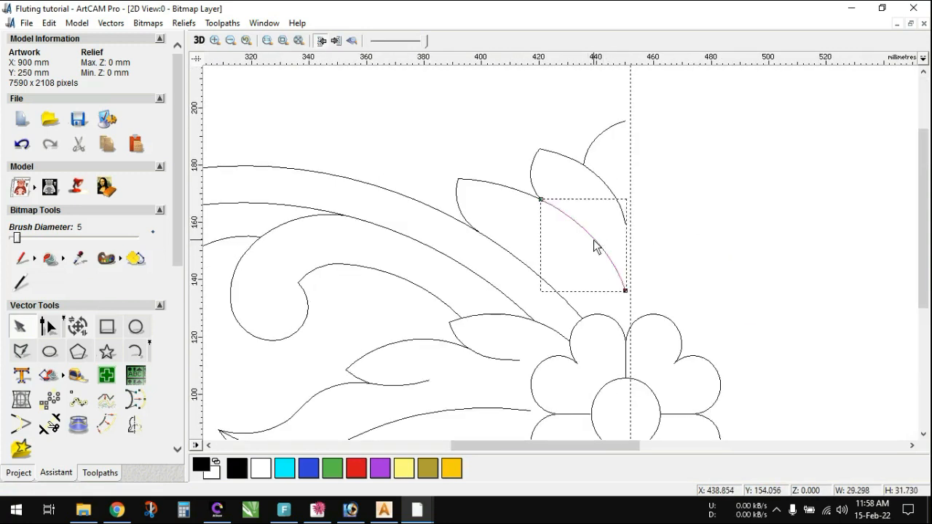
left_click(611, 195)
scroll(578, 270, "down", 2)
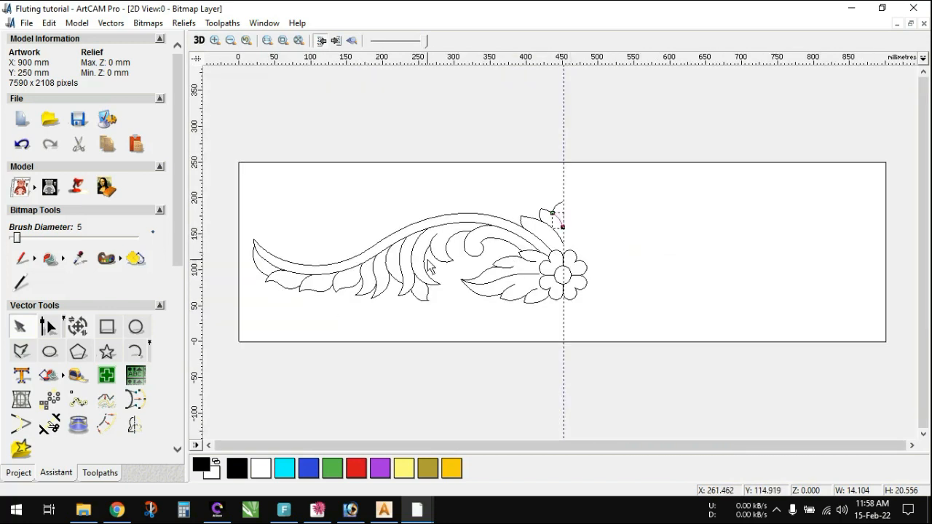
- Group all the leaf-dividing curves of the half ornament, from the crest and flower leaves to the stem's outer end
scroll(435, 267, "up", 1)
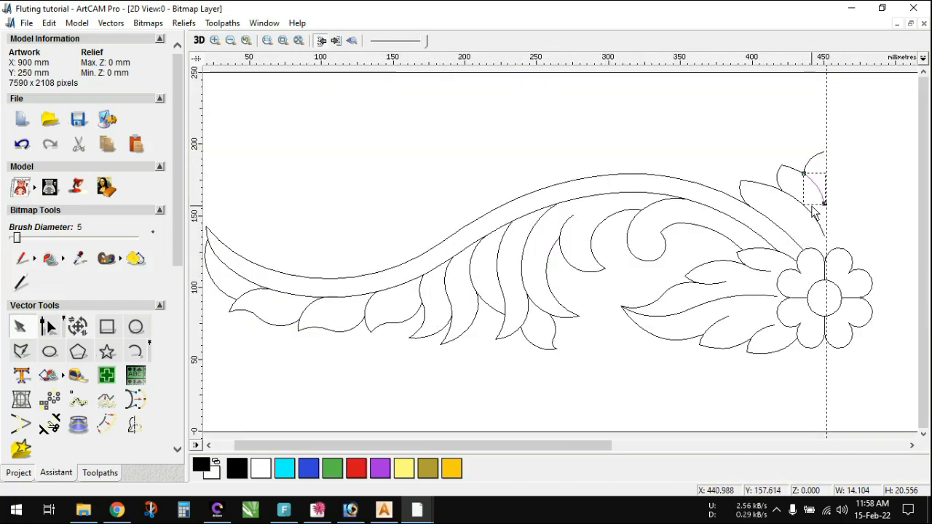
left_click(820, 227)
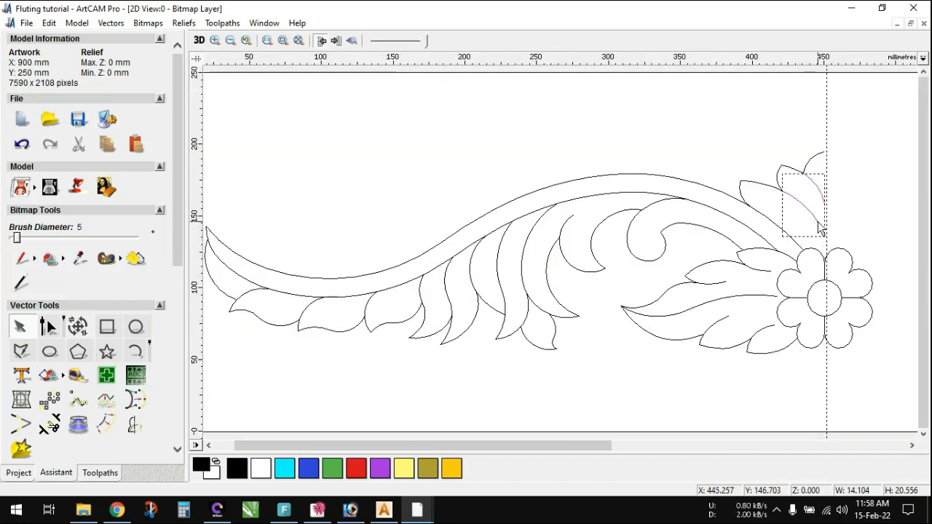
left_click(764, 271, "shift")
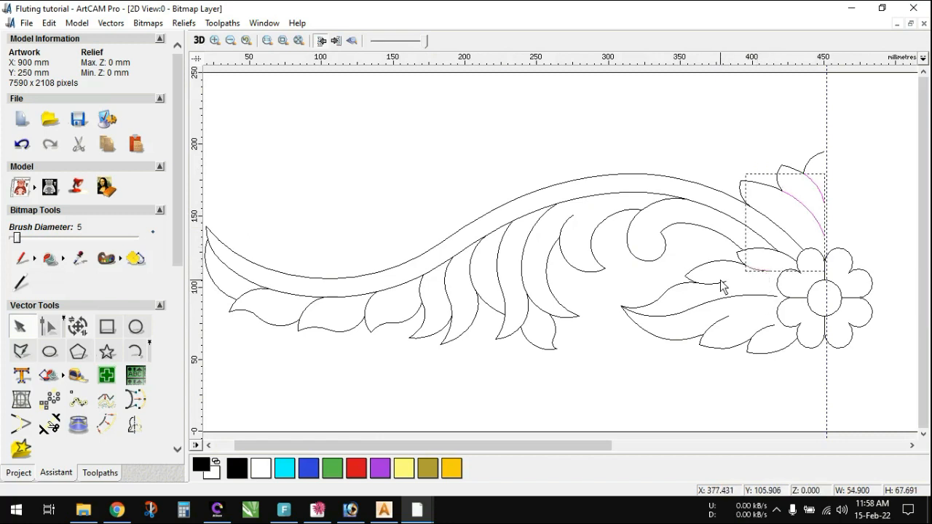
left_click(723, 325, "shift")
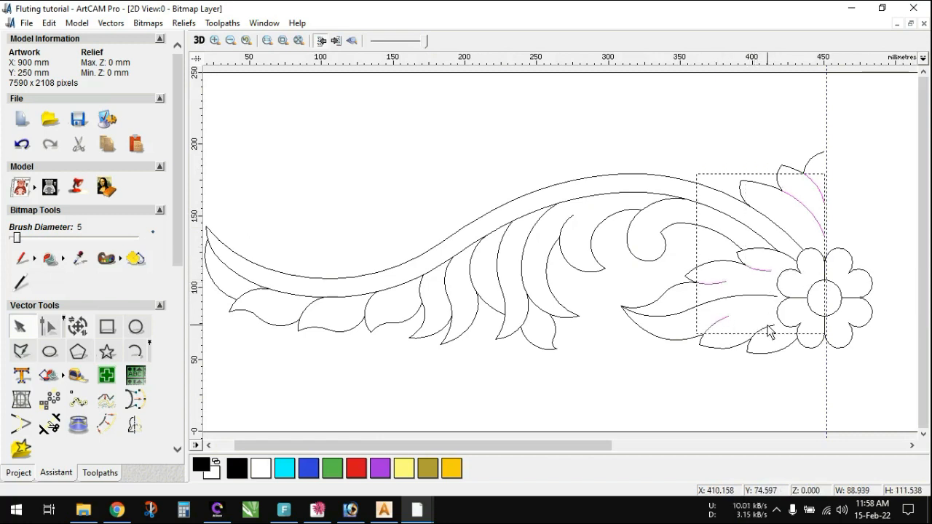
left_click(767, 328, "shift")
left_click(661, 204, "shift")
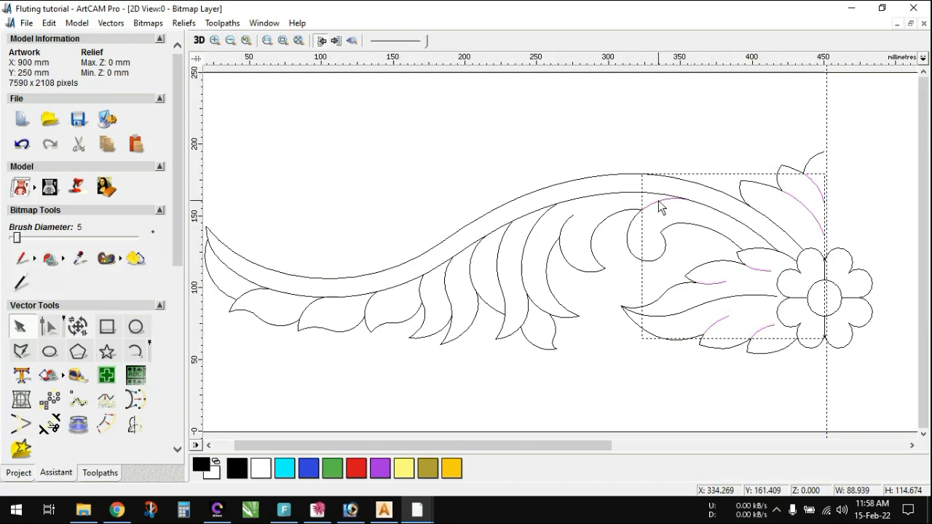
left_click(563, 229, "shift")
left_click(536, 235, "shift")
left_click(502, 252, "shift")
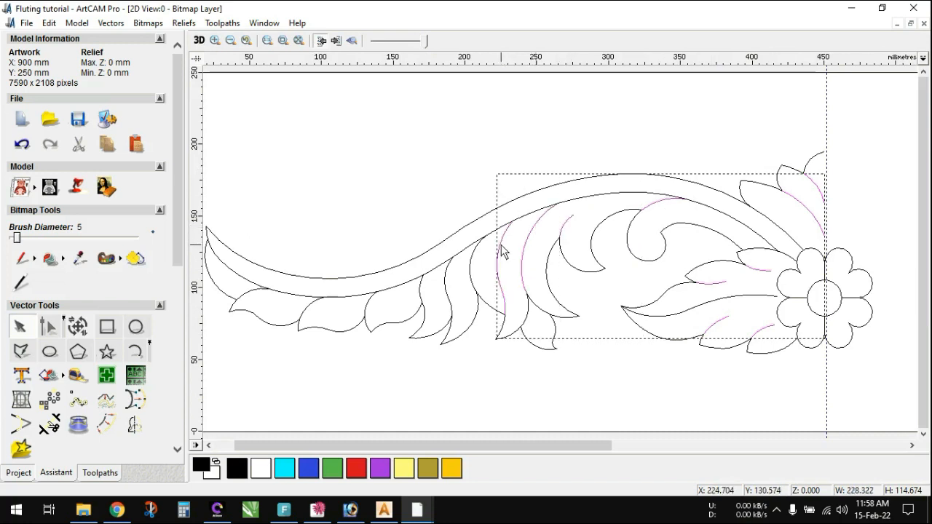
left_click(472, 271, "shift")
left_click(446, 279, "shift")
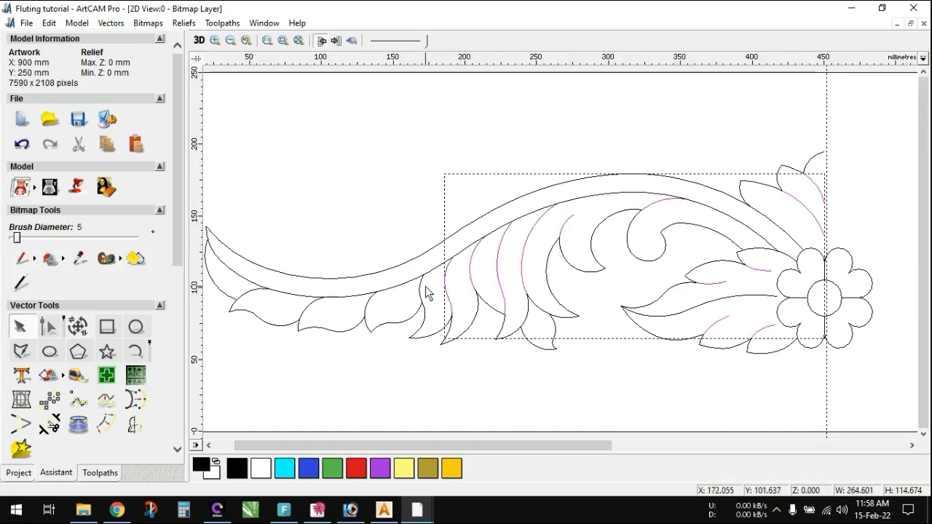
left_click(420, 288, "shift")
left_click(372, 303, "shift")
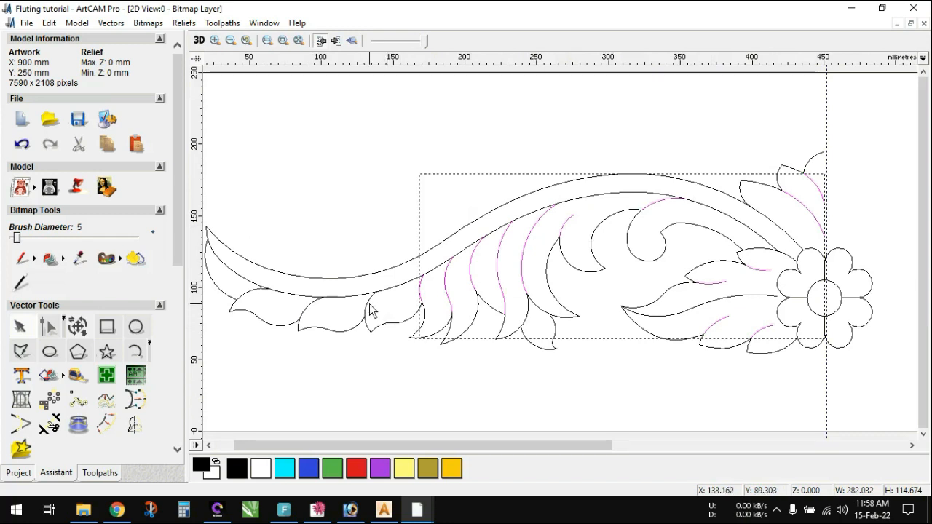
left_click(366, 304, "shift")
left_click(313, 304, "shift")
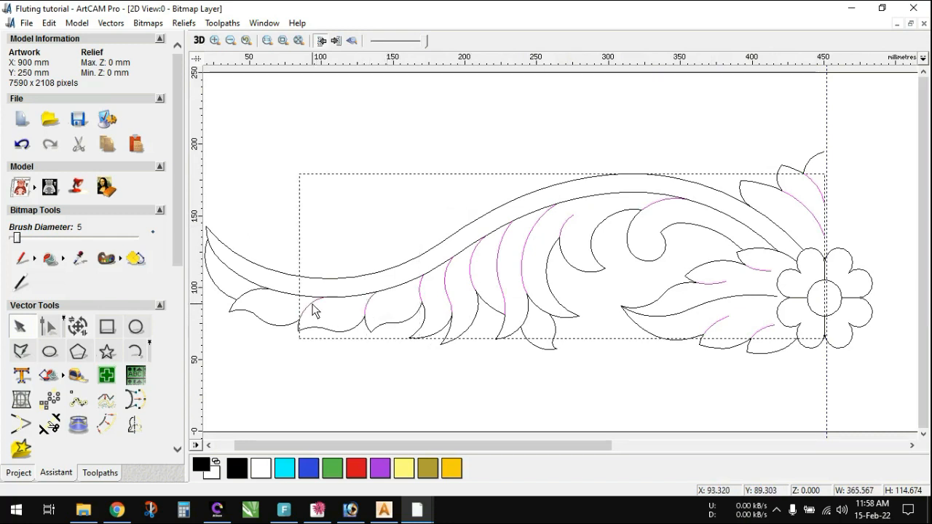
left_click(250, 294, "shift")
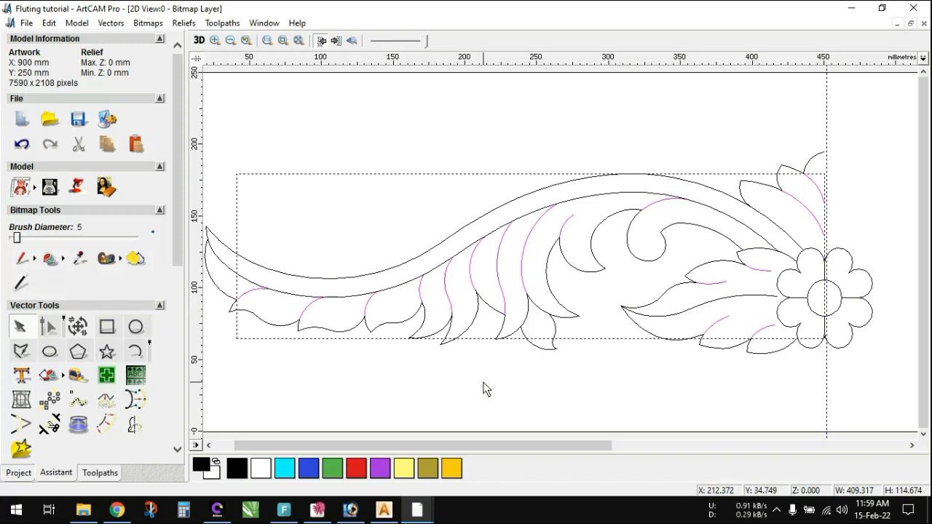
left_click(537, 387)
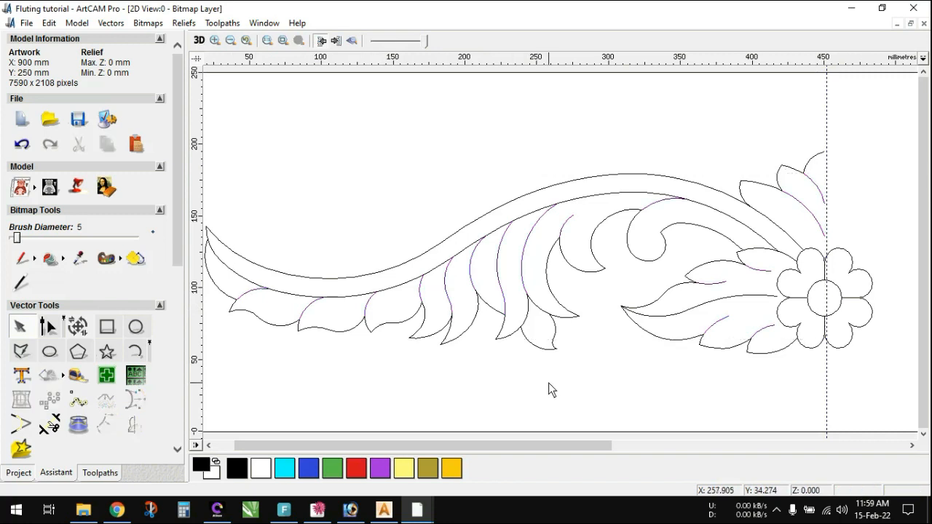
- Mirror a copy of the half ornament horizontally to the right, leaving out the flower's horizontal and upper vertical petal lines
scroll(545, 307, "down", 2)
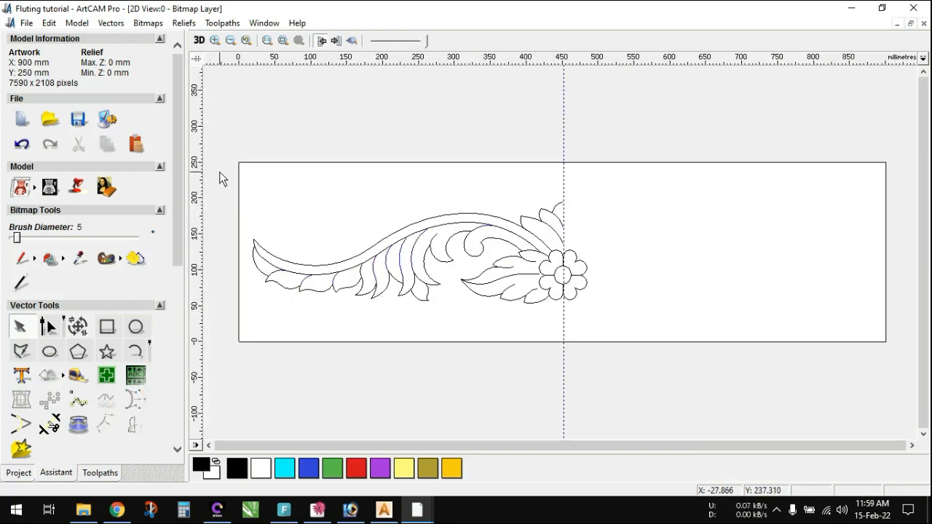
left_click_drag(220, 172, 575, 343)
scroll(560, 338, "up", 3)
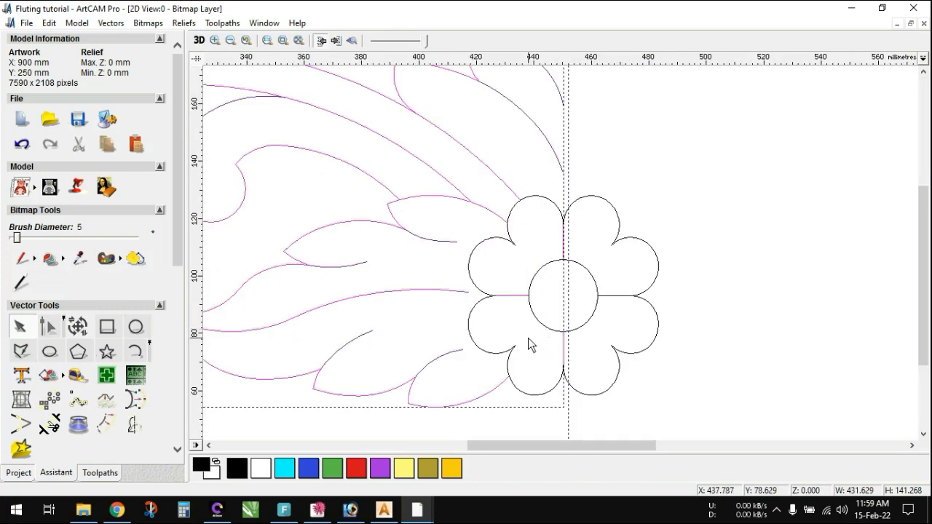
left_click(515, 296, "shift")
left_click(562, 244, "shift")
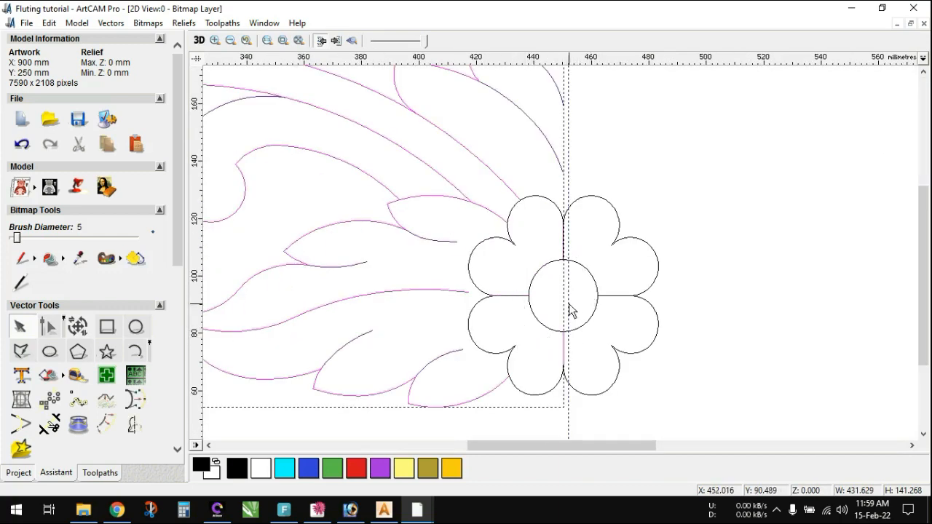
scroll(570, 309, "down", 3)
scroll(555, 357, "down", 3)
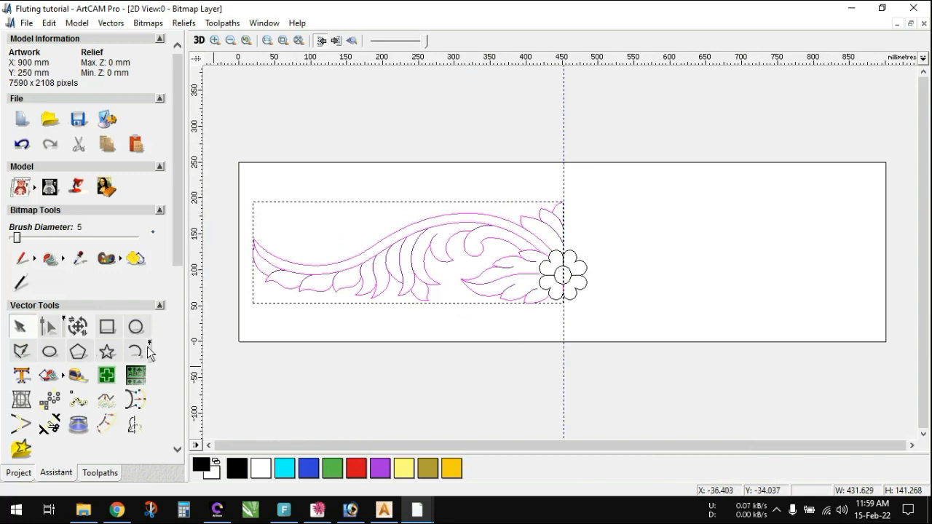
left_click(136, 428)
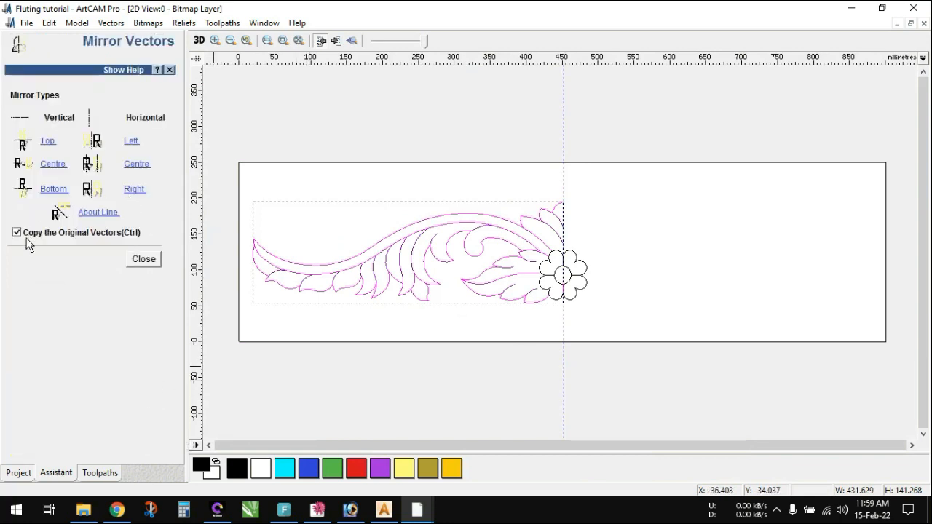
left_click(134, 189)
left_click(144, 259)
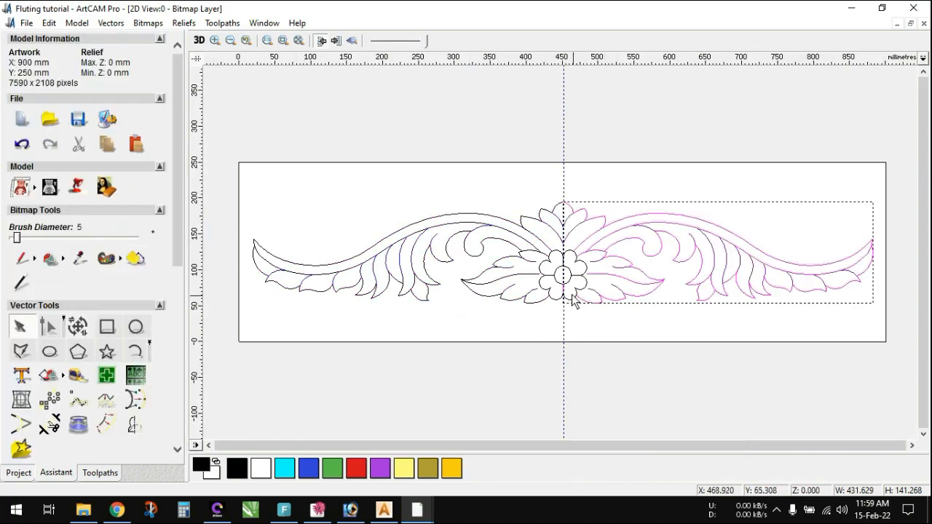
- Delete the duplicate vertical line below the flower's centre circle and align the vertical guideline with the ornament's centre
scroll(554, 307, "up", 1)
scroll(546, 307, "up", 1)
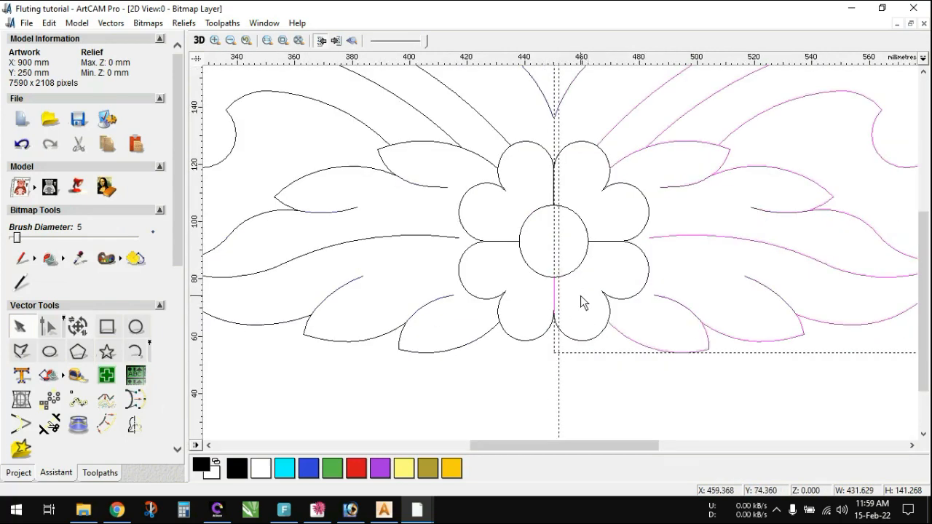
left_click(582, 302)
left_click(555, 304)
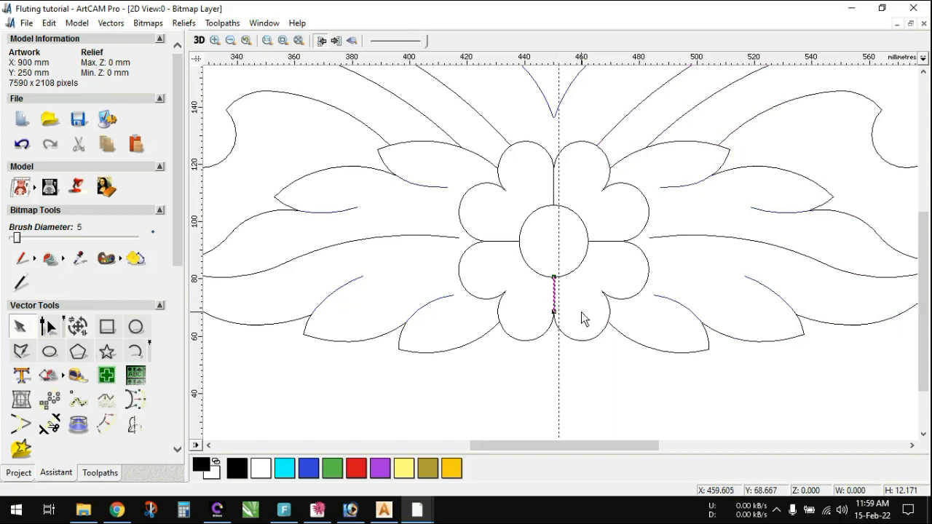
key("Delete")
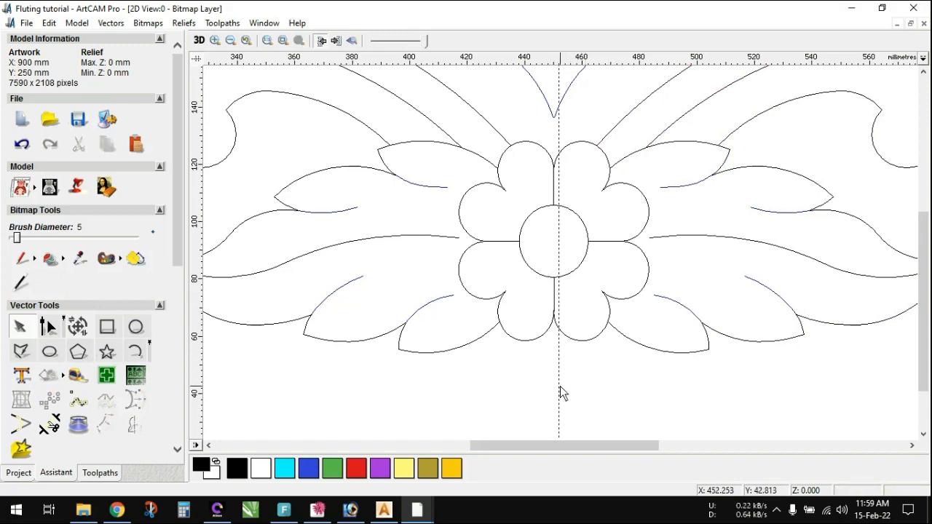
left_click_drag(559, 386, 552, 390)
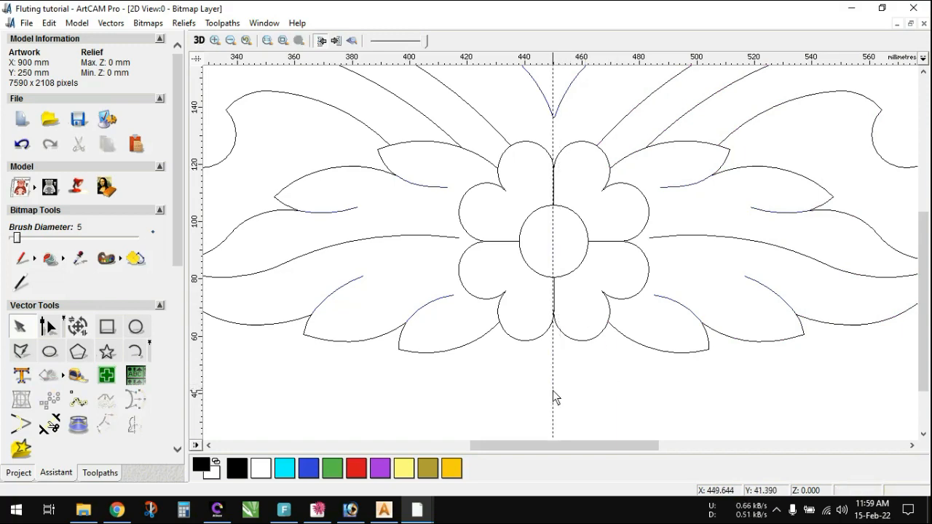
- Select the dividing-curve groups of both ornament halves and move them down below the outlines
scroll(607, 351, "down", 2)
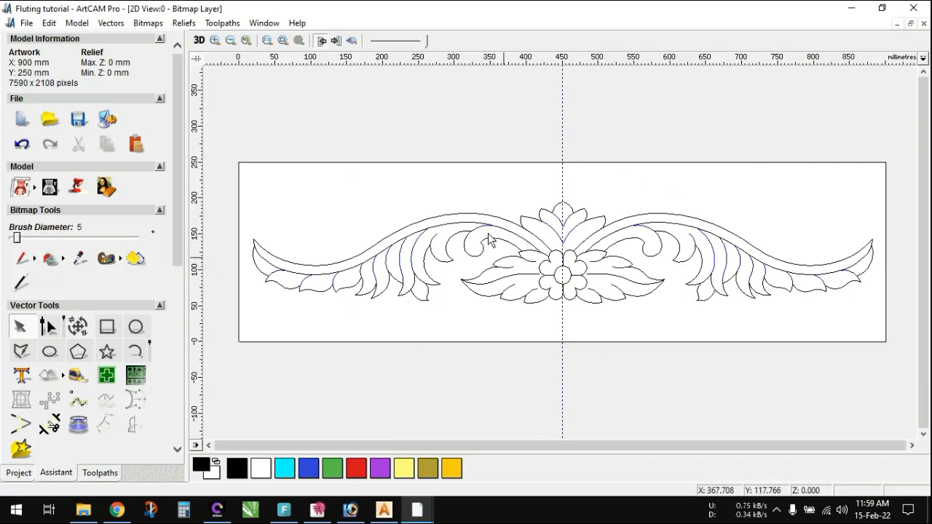
scroll(527, 247, "up", 2)
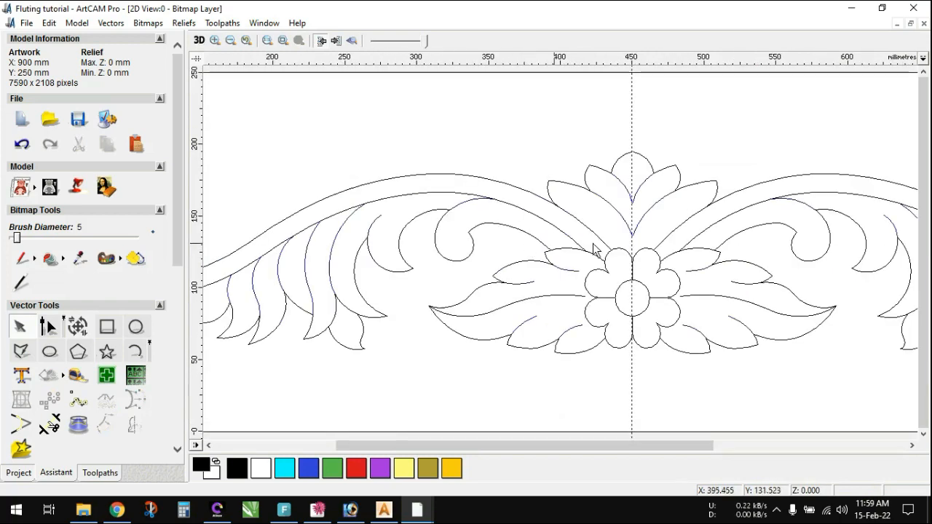
left_click(462, 209)
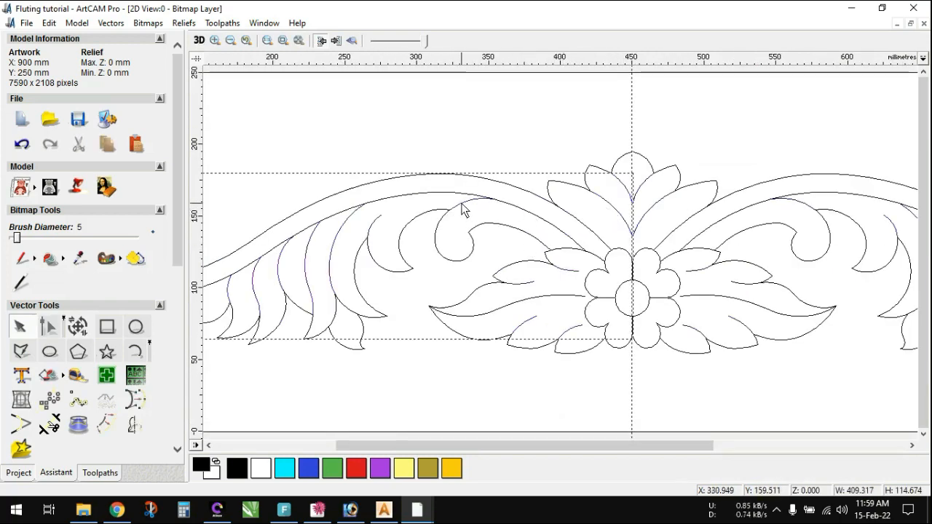
left_click(800, 207, "shift")
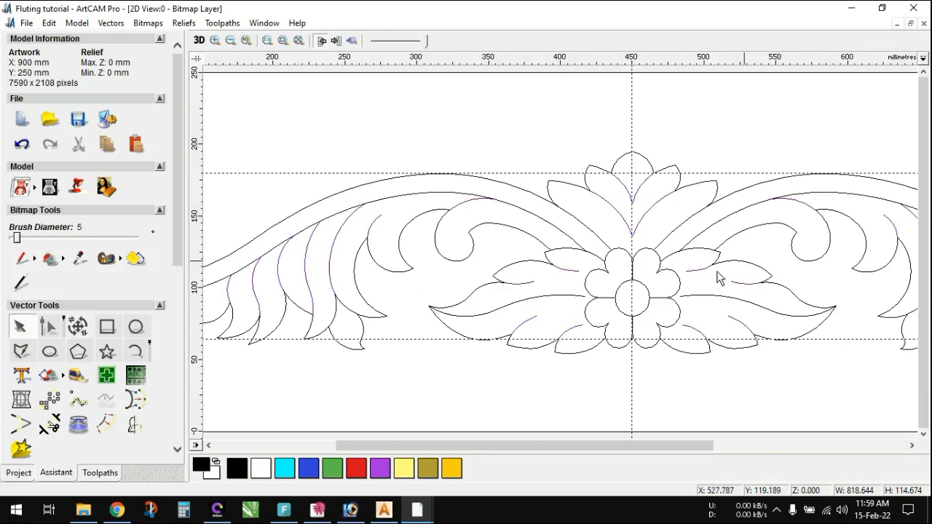
scroll(583, 238, "down", 1)
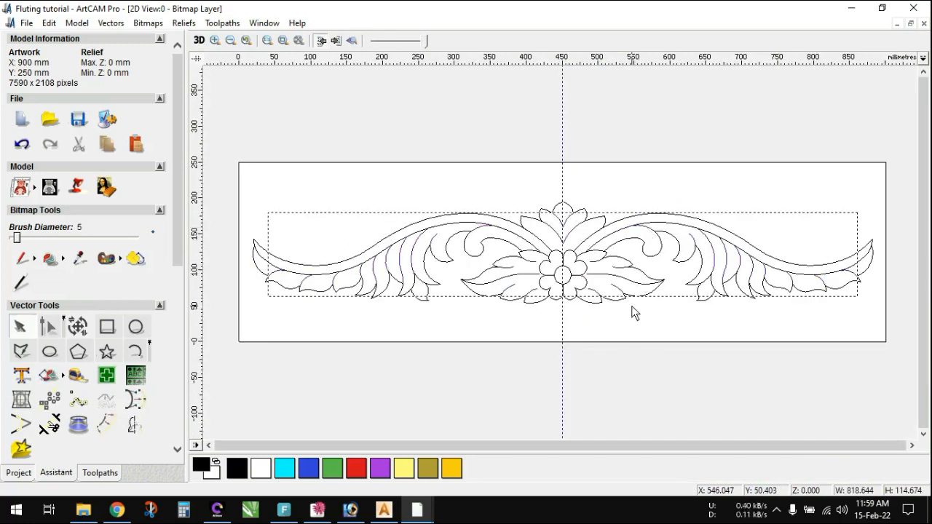
left_click(644, 243)
left_click(645, 226)
left_click_drag(645, 226, 646, 286)
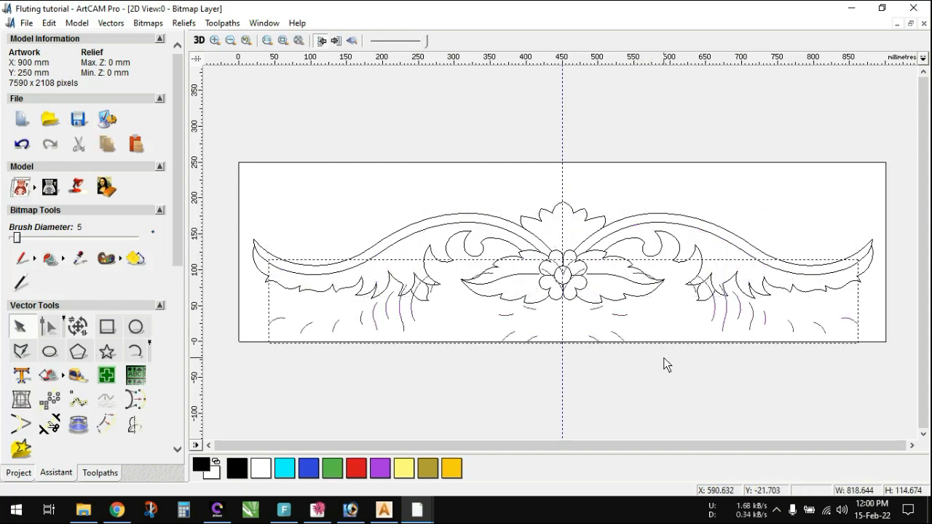
- Undo the move of the dividing curves and deselect them
key("ctrl+z")
left_click(666, 361)
scroll(568, 246, "up", 1)
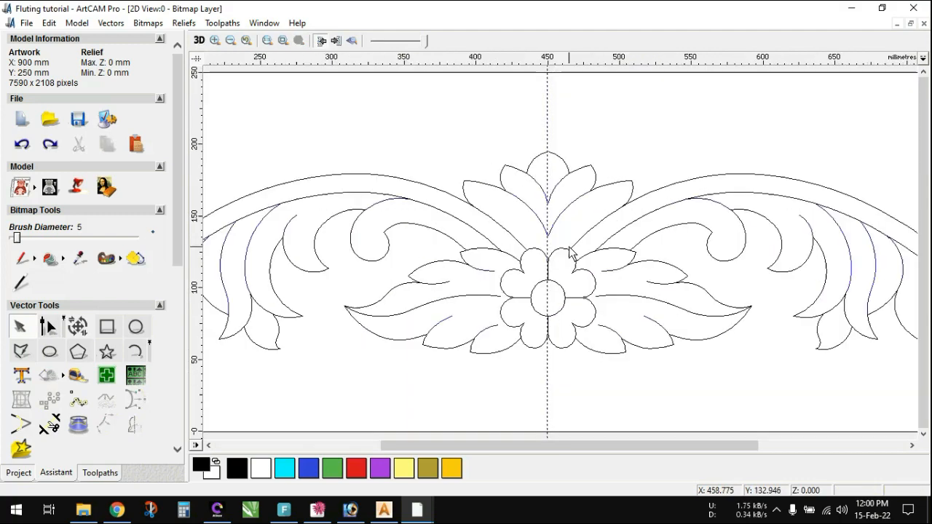
scroll(545, 298, "down", 1)
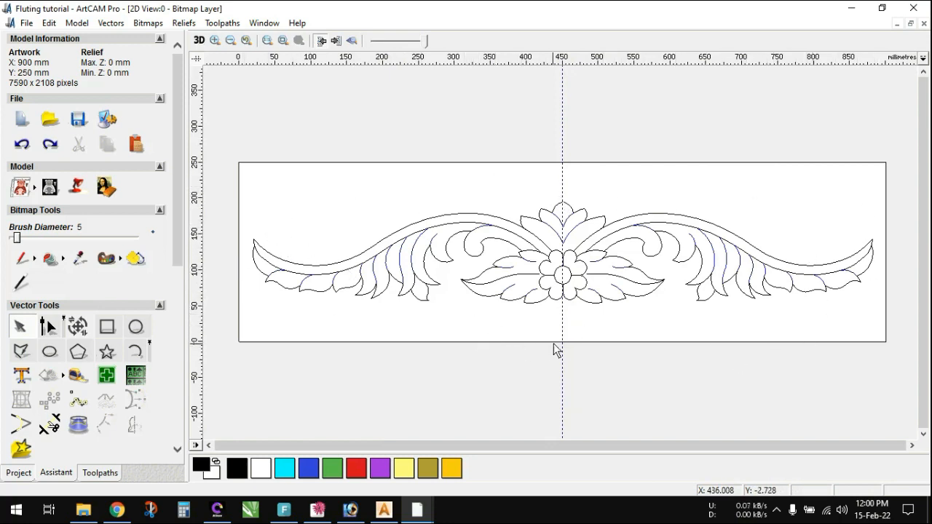
- Remove the vertical centre guideline and select the outlines of the whole ornament without the dividing curves
left_click_drag(563, 335, 120, 346)
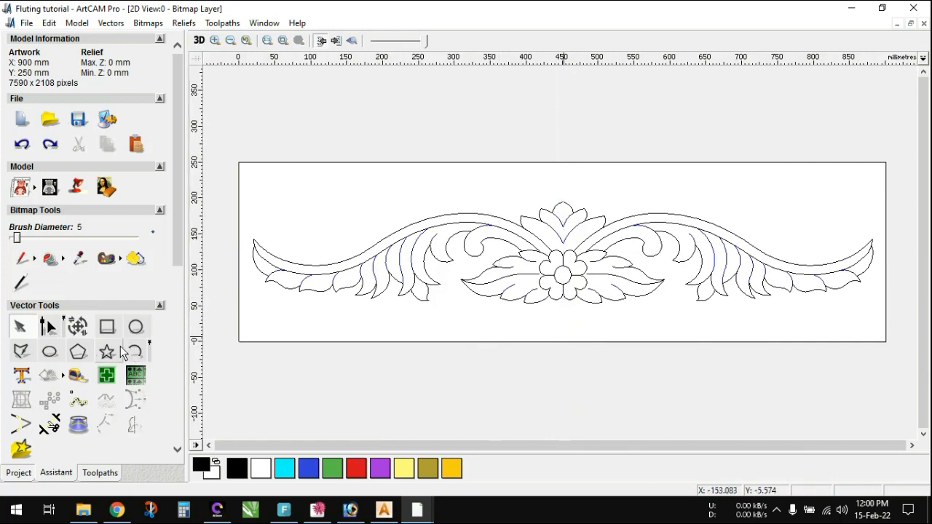
left_click_drag(225, 175, 867, 350)
scroll(567, 267, "up", 3)
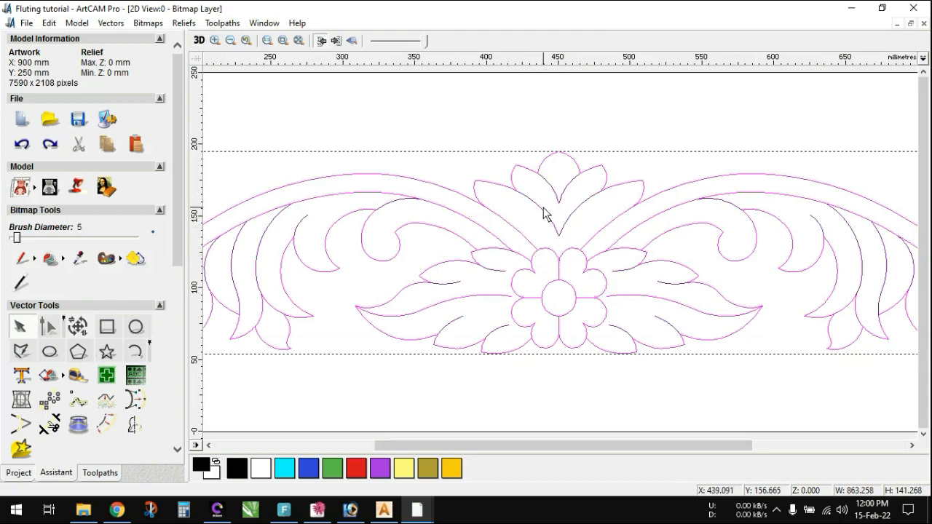
scroll(597, 254, "down", 2)
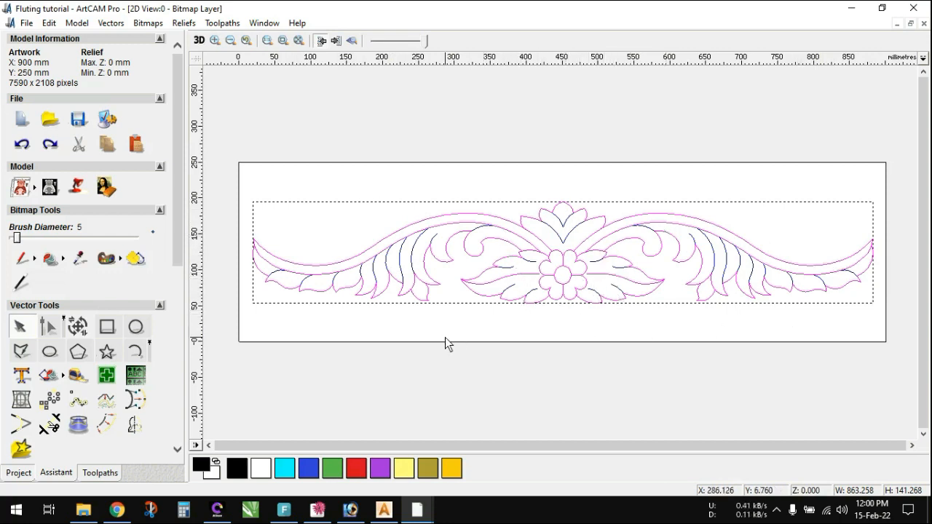
- Start a Machine Along Vector toolpath for the selected outlines with a finish depth of 7 mm
left_click(103, 474)
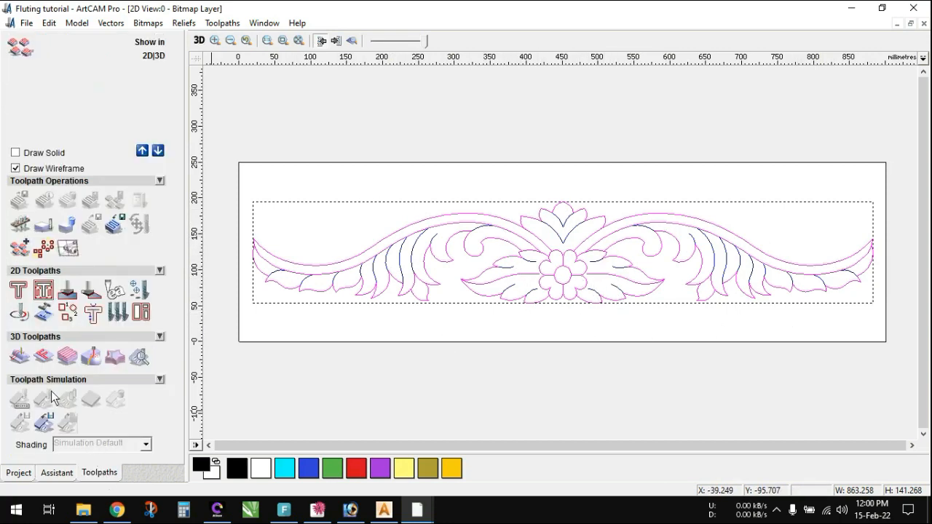
left_click(19, 315)
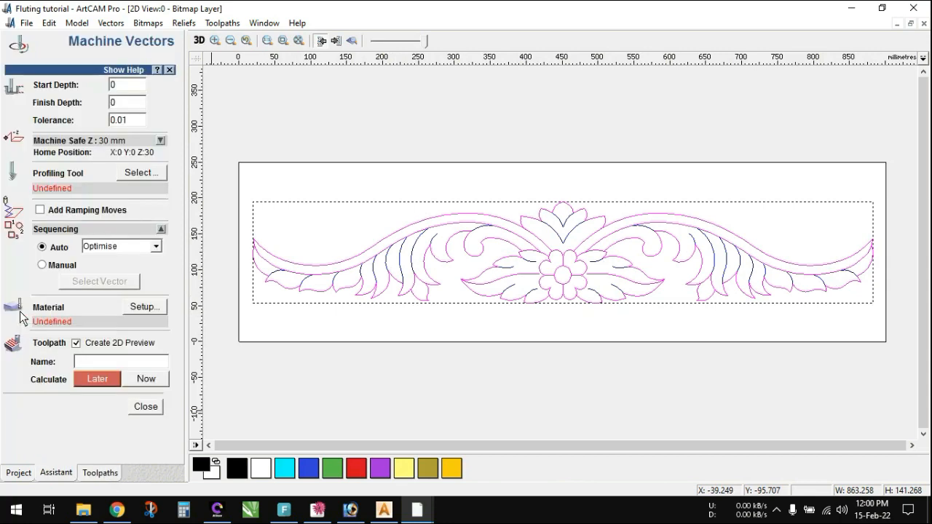
double_click(128, 104)
- Choose the Veining Tool 14mm from the wood raised-panel group as profiling tool, with its rate units set to mm/min
left_click(142, 173)
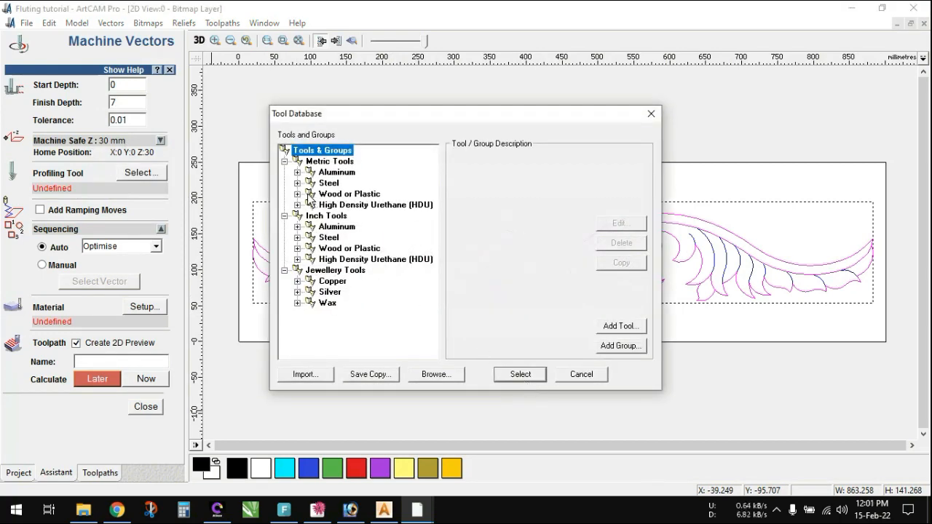
double_click(307, 194)
left_click(309, 248)
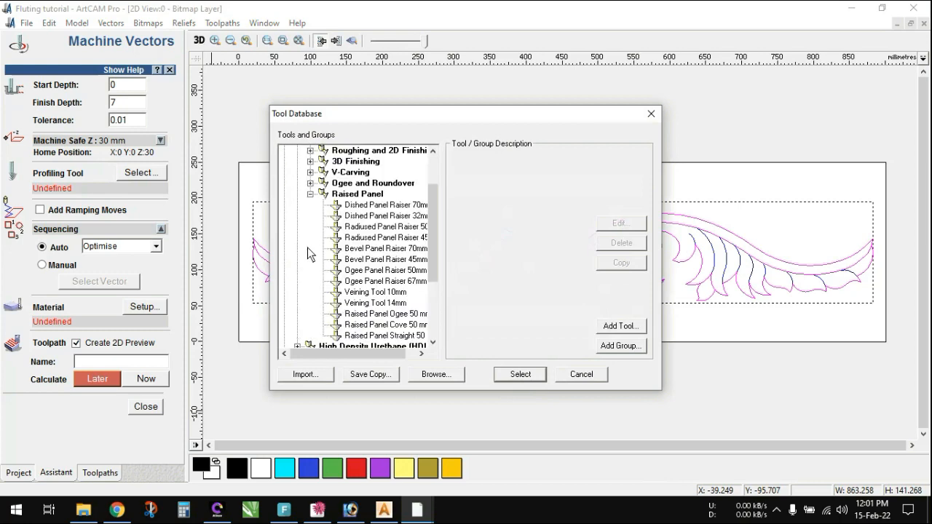
left_click(375, 303)
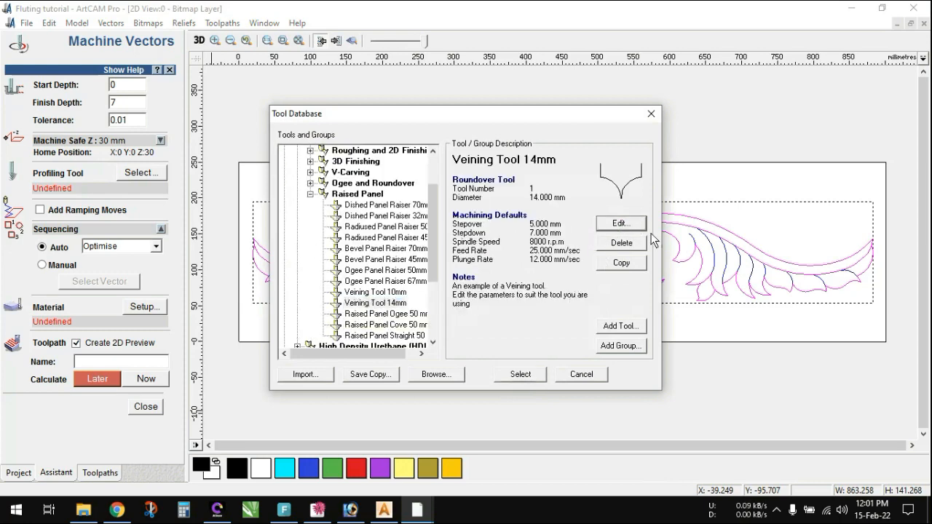
left_click(621, 223)
left_click(387, 229)
left_click(358, 247)
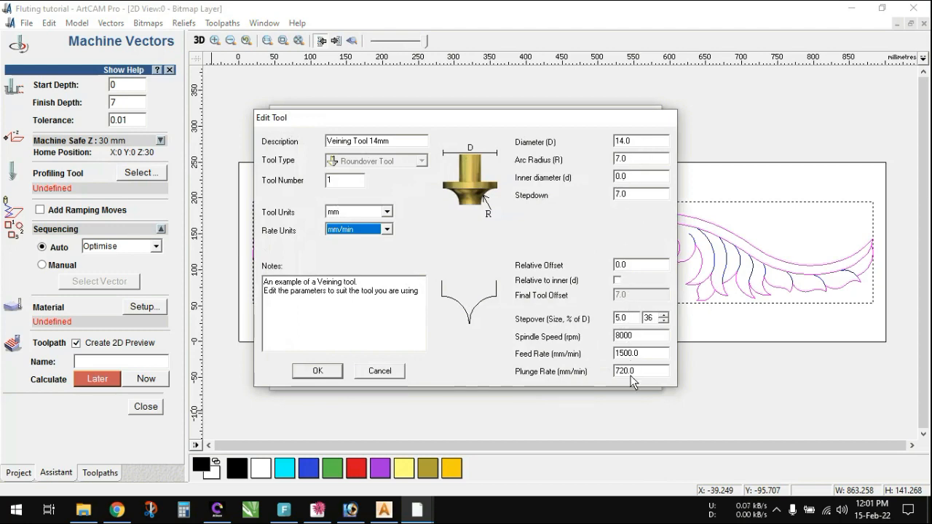
left_click(313, 370)
left_click(522, 376)
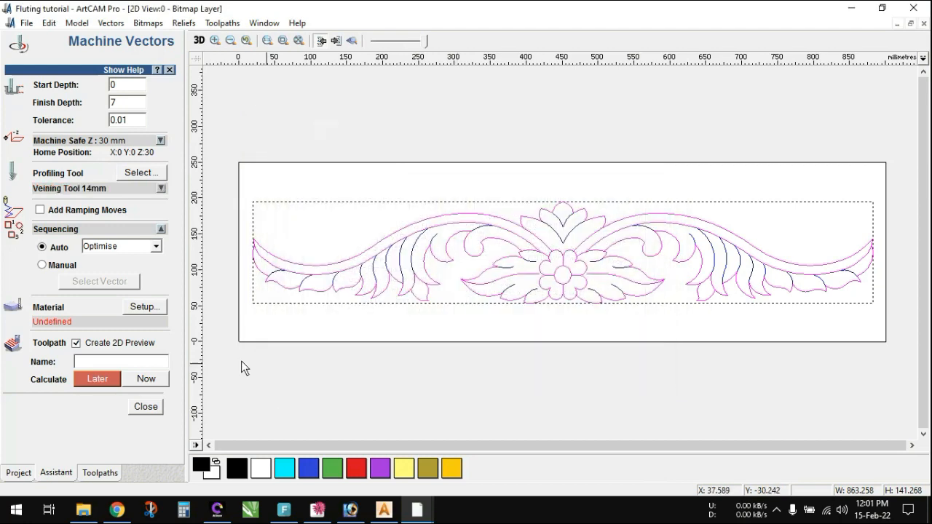
- Set the material thickness to 50 mm with the model at the top of the block, and calculate the toolpath
left_click(144, 307)
type("50")
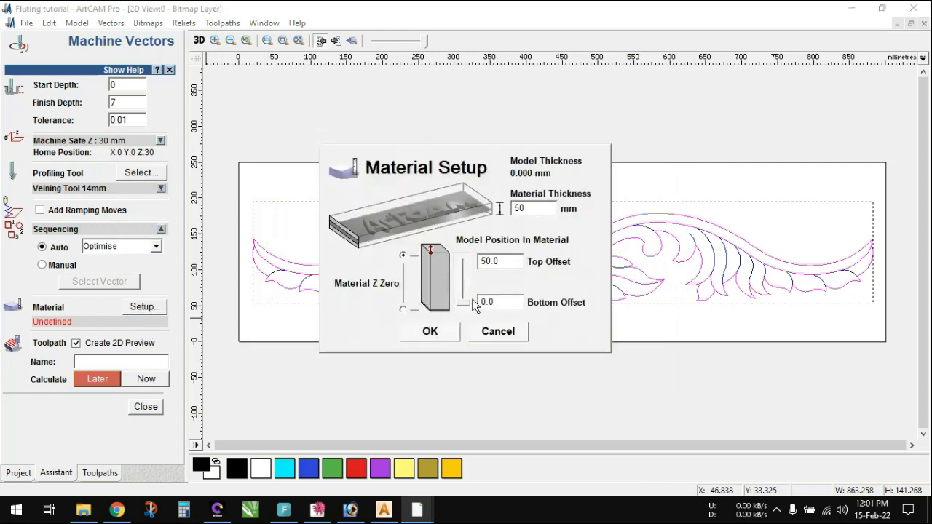
left_click_drag(472, 305, 471, 256)
left_click(430, 331)
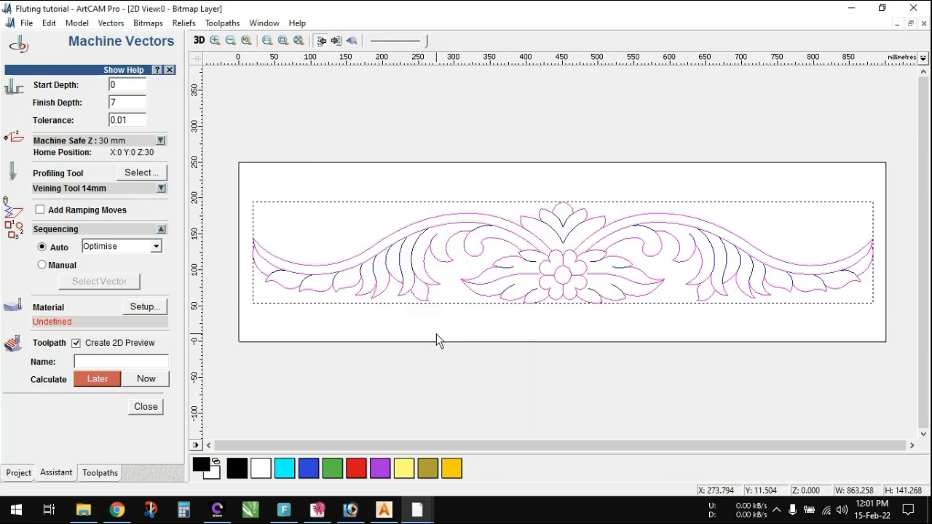
left_click(146, 380)
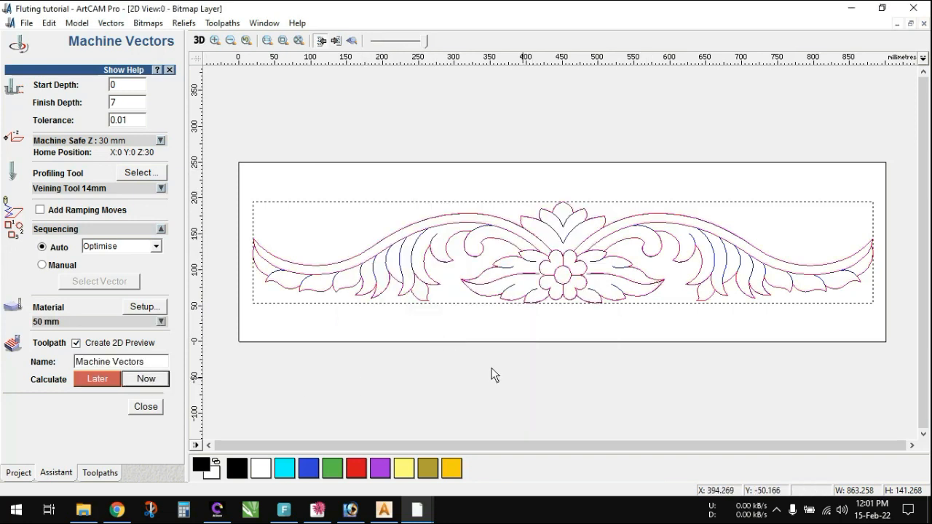
left_click(144, 408)
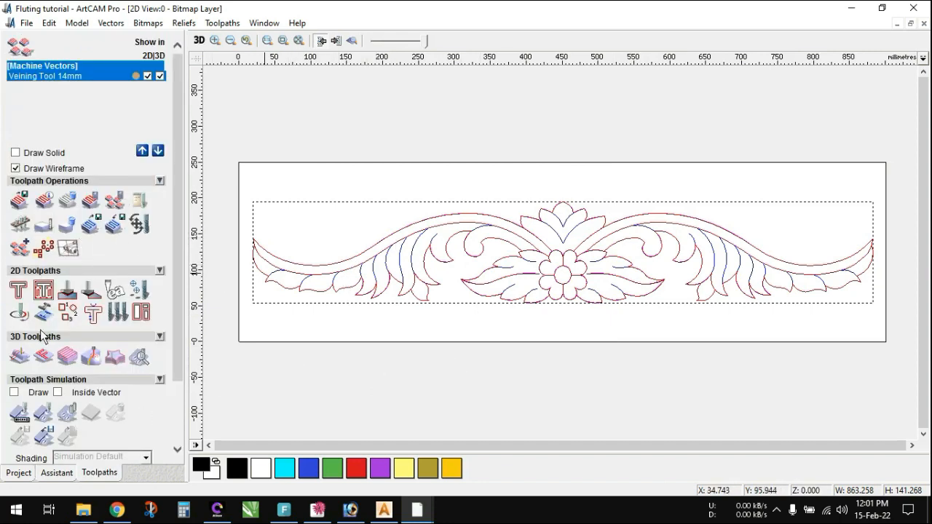
- Simulate the Veining Tool 14mm toolpath at standard resolution and run the simulation at maximum speed
left_click(20, 415)
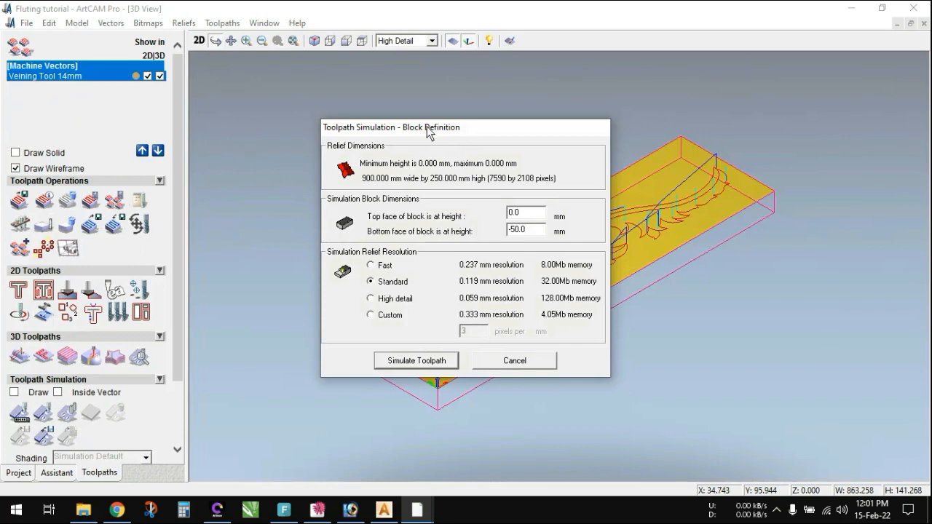
left_click_drag(433, 127, 156, 90)
left_click(143, 321)
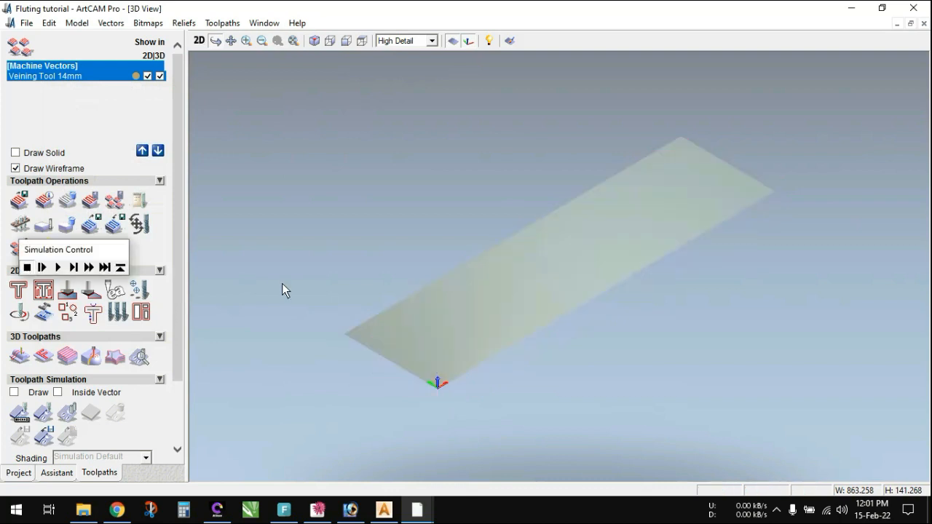
left_click(58, 268)
left_click_drag(592, 285, 436, 363)
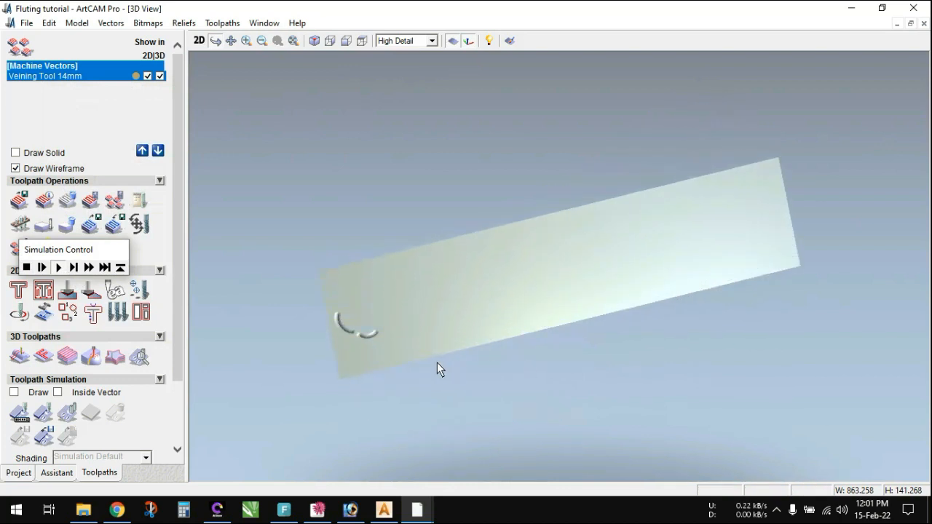
left_click(89, 267)
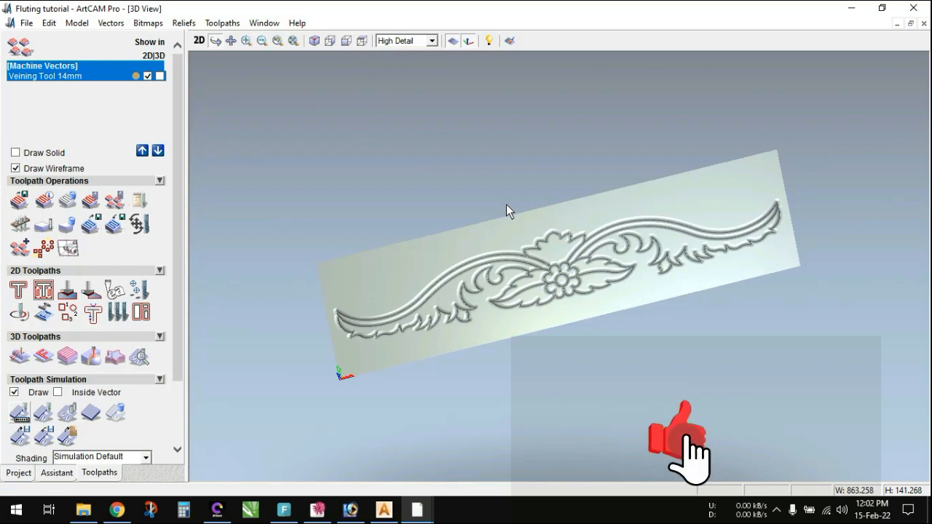
- Examine the simulated outline carving from above and at an angle, and compare it with the 2D vectors
key("F8")
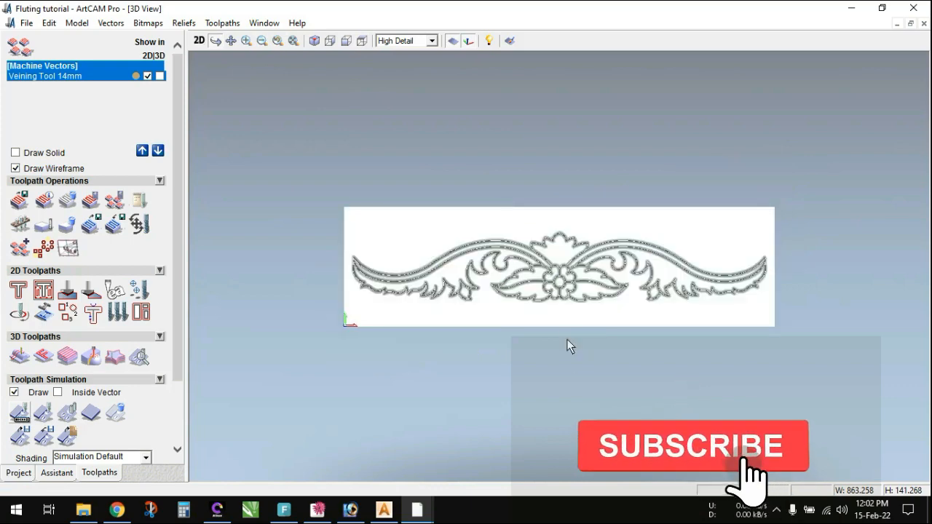
scroll(558, 291, "up", 1)
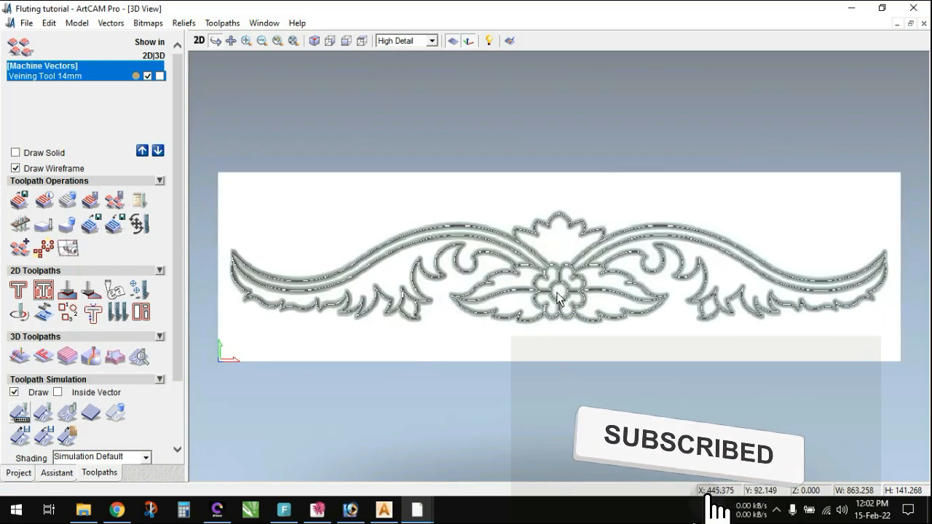
left_click_drag(676, 294, 676, 254)
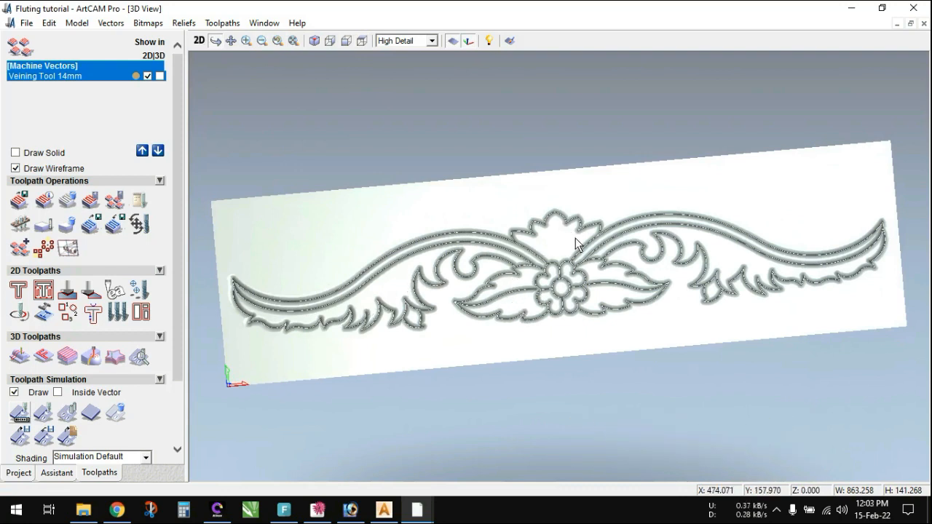
left_click(203, 44)
scroll(403, 284, "up", 3)
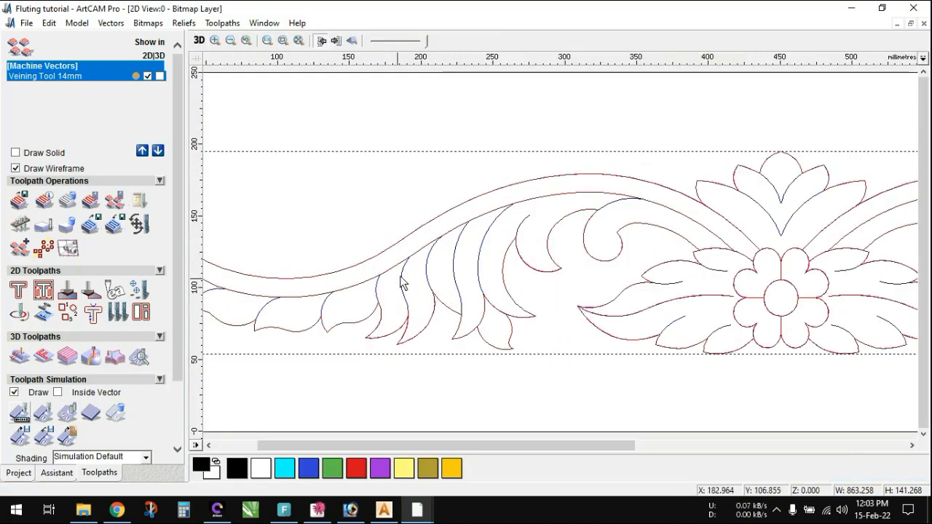
left_click(199, 41)
scroll(373, 284, "up", 2)
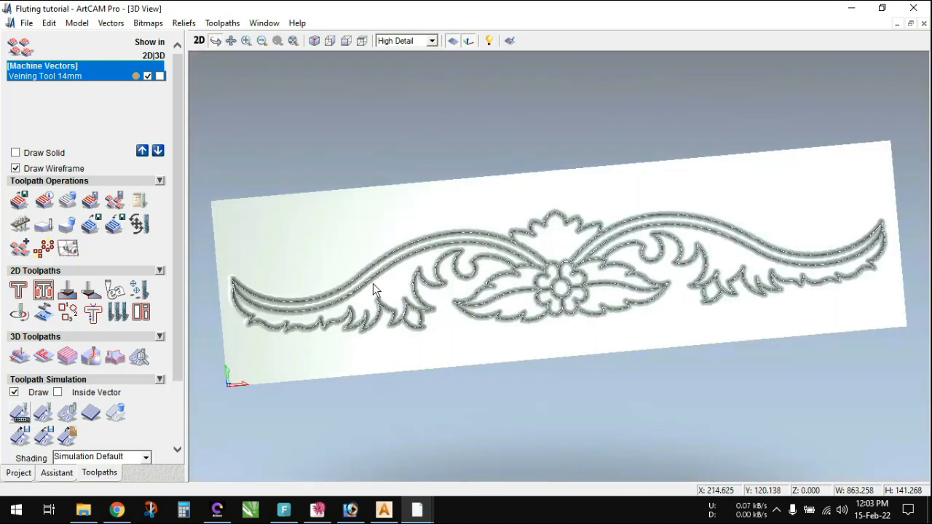
scroll(382, 290, "up", 3)
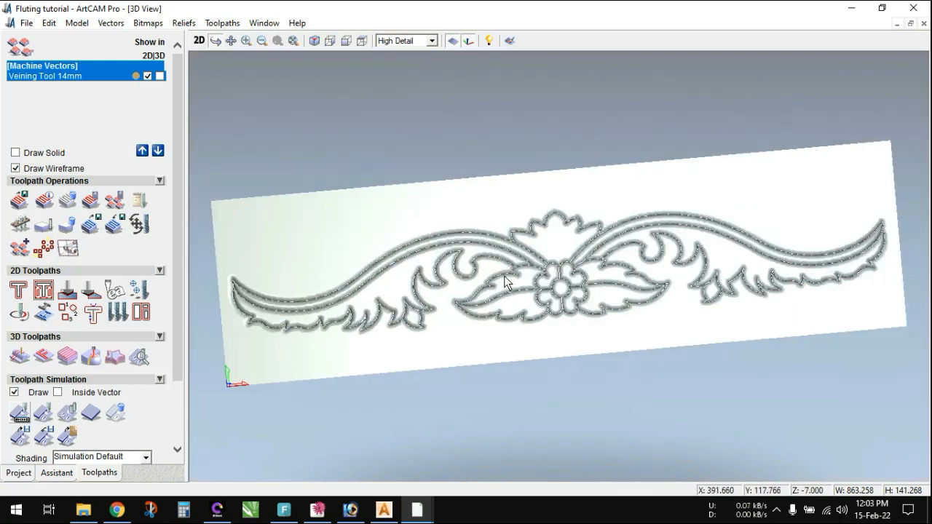
scroll(492, 286, "down", 3)
- Begin saving the veining toolpath for machining, creating and opening a desktop folder named New test design as its destination
left_click(16, 203)
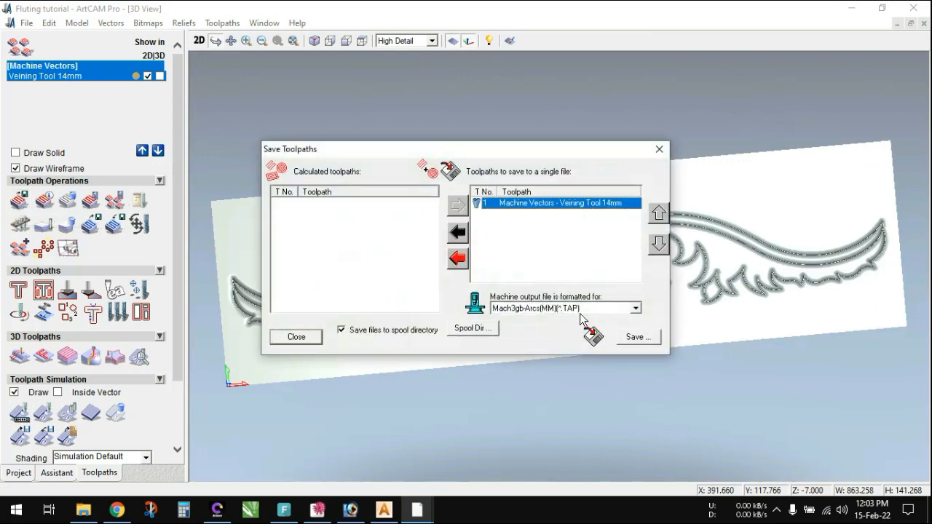
left_click(635, 337)
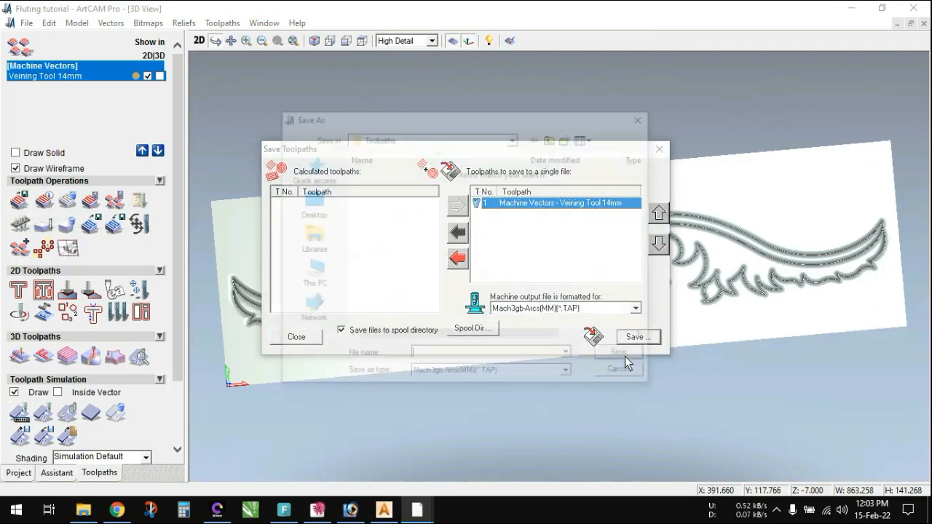
left_click(310, 204)
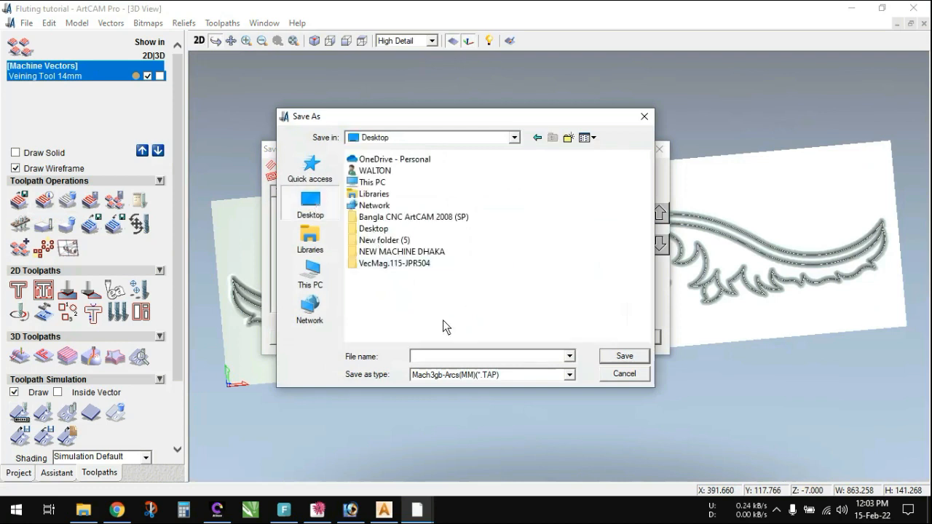
right_click(443, 320)
mouse_move(537, 431)
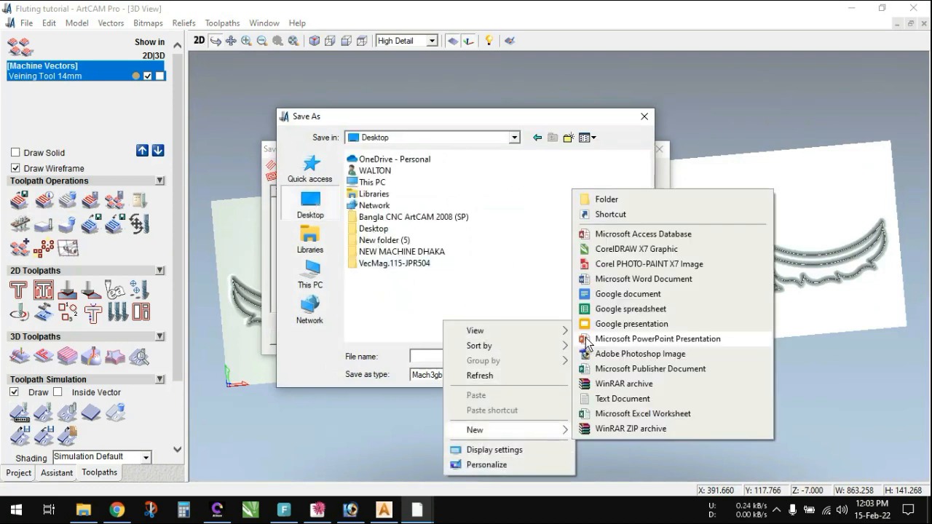
left_click(597, 199)
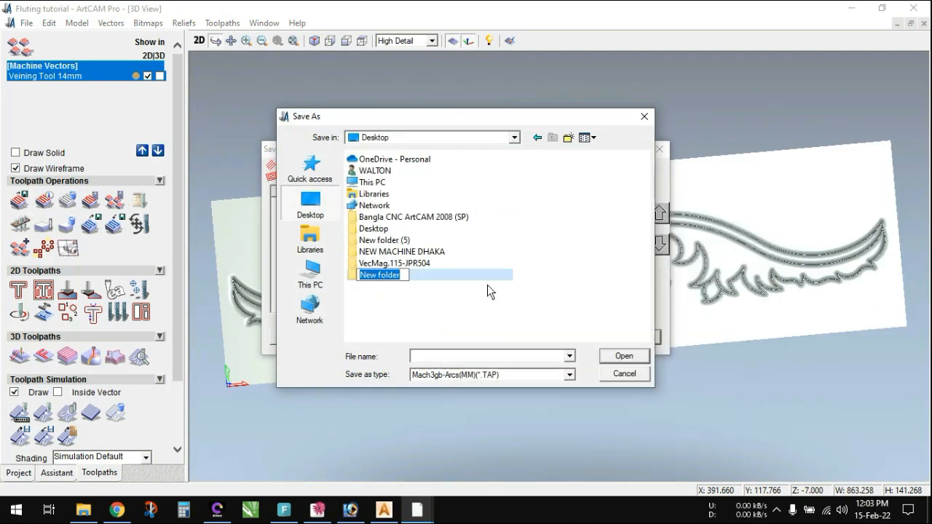
type("N")
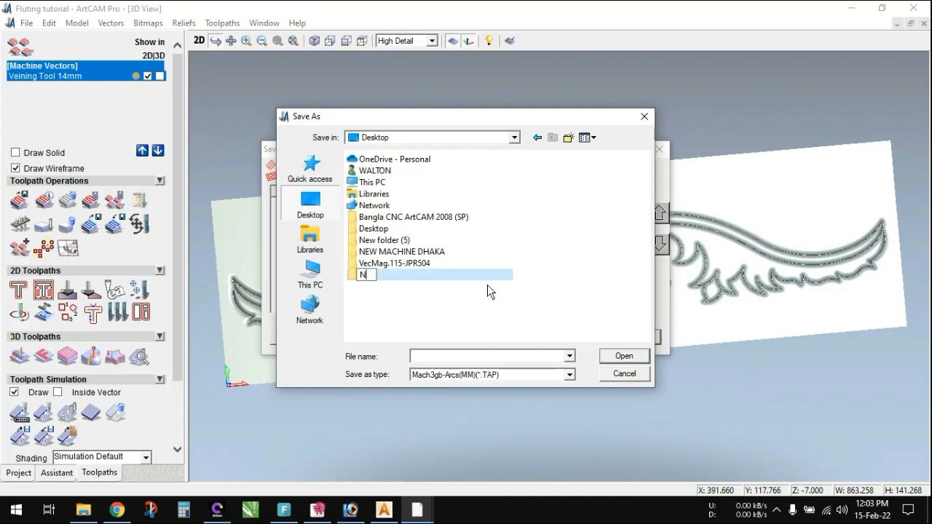
type("ew test design")
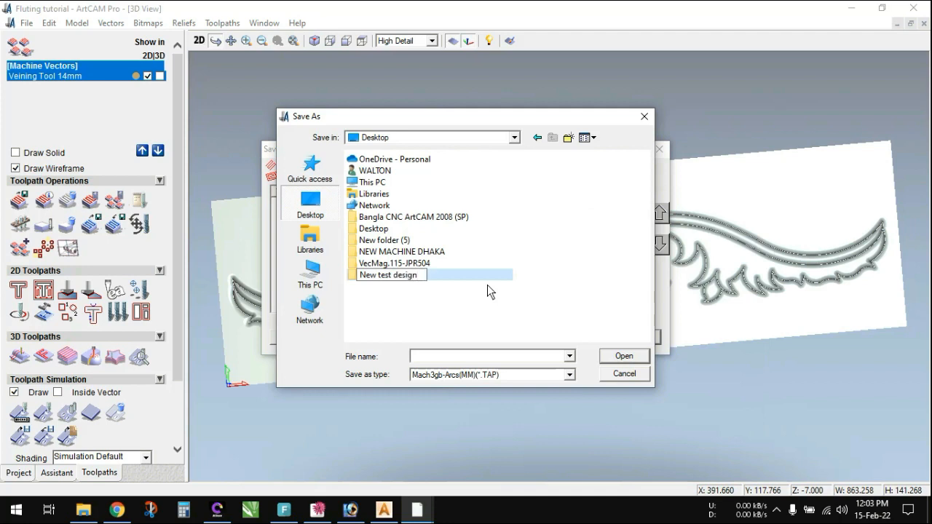
key("Return")
key("Return")
- Save the toolpath file as "1 All draw 7mm deep" in Mach3gb-Arcs(MM) format and finish the toolpath export
left_click(463, 357)
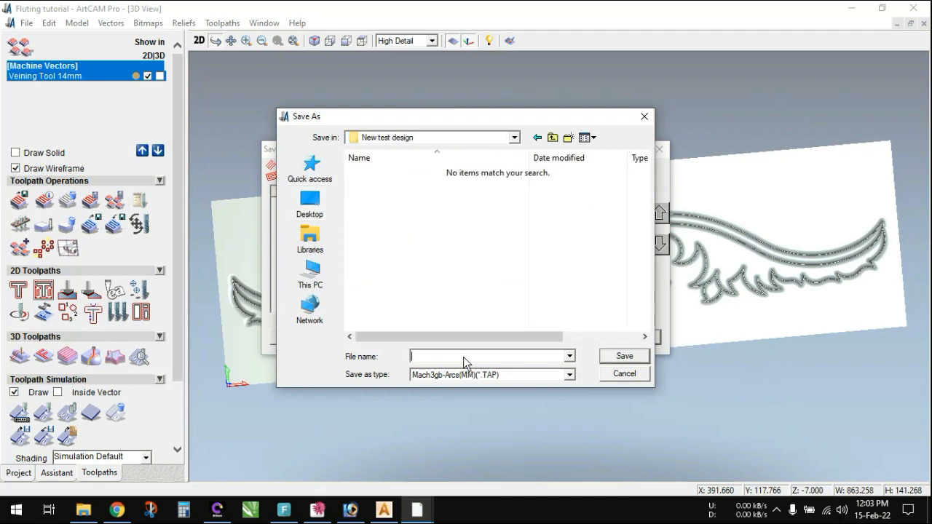
type("1 All draw 7mm deep")
left_click(618, 357)
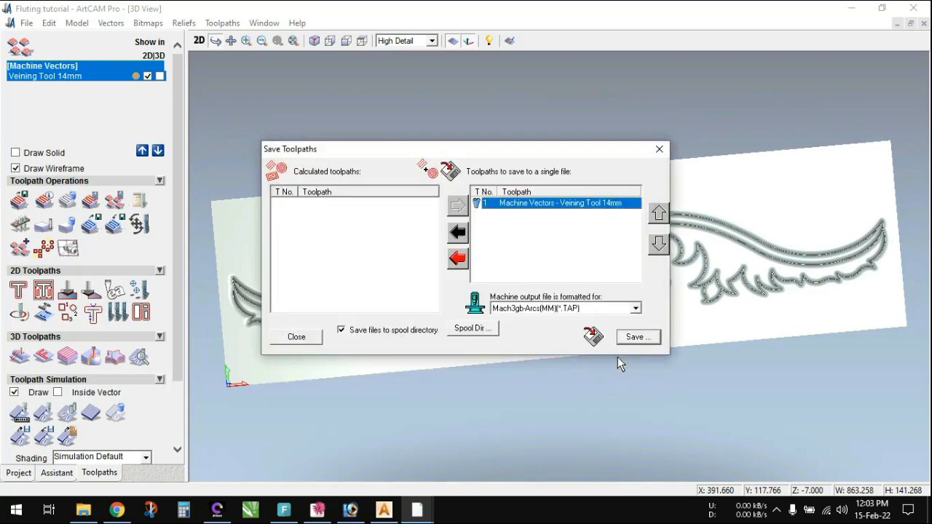
left_click(658, 149)
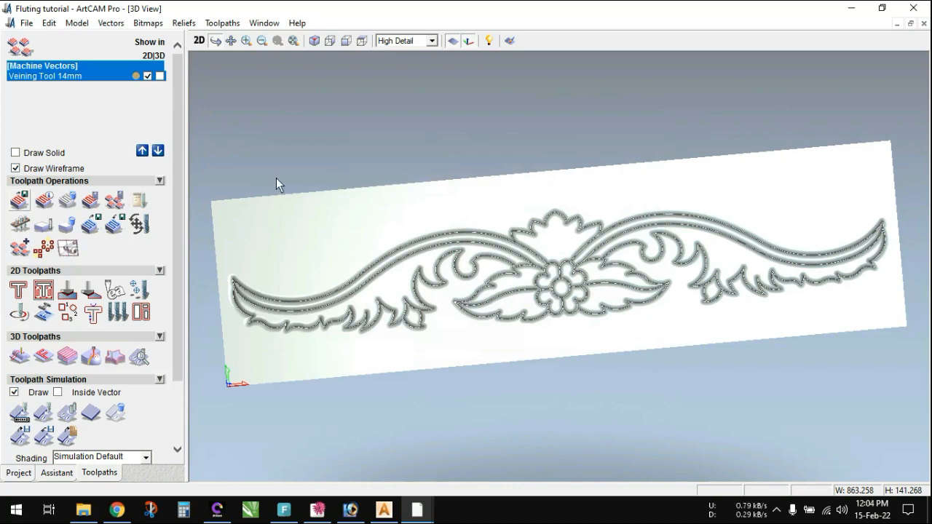
- Return to the 2D view, hide the Veining Tool 14mm toolpath there and deselect the ornament vectors
left_click(202, 45)
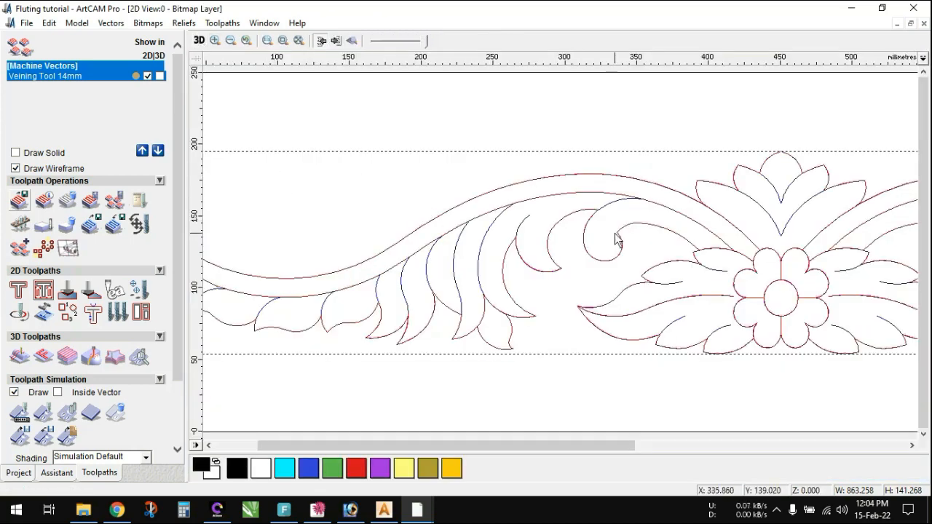
scroll(615, 234, "down", 1)
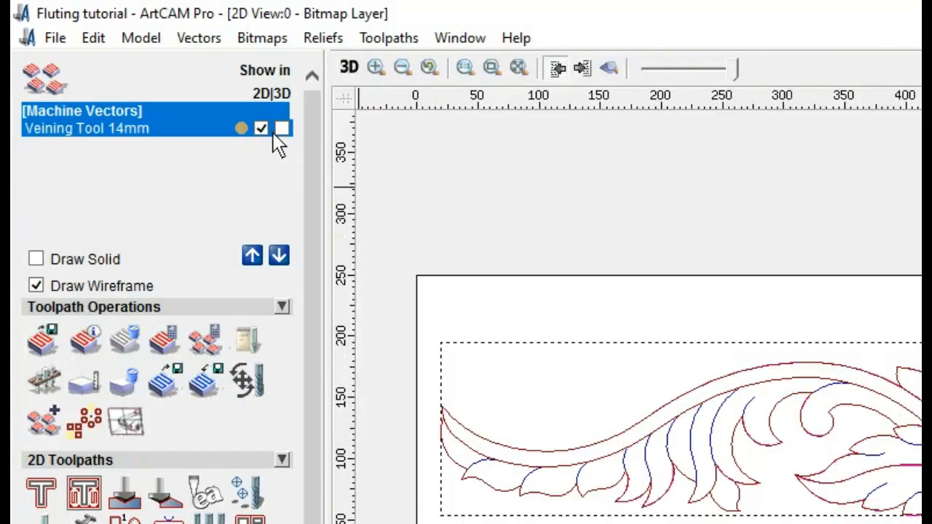
left_click(262, 129)
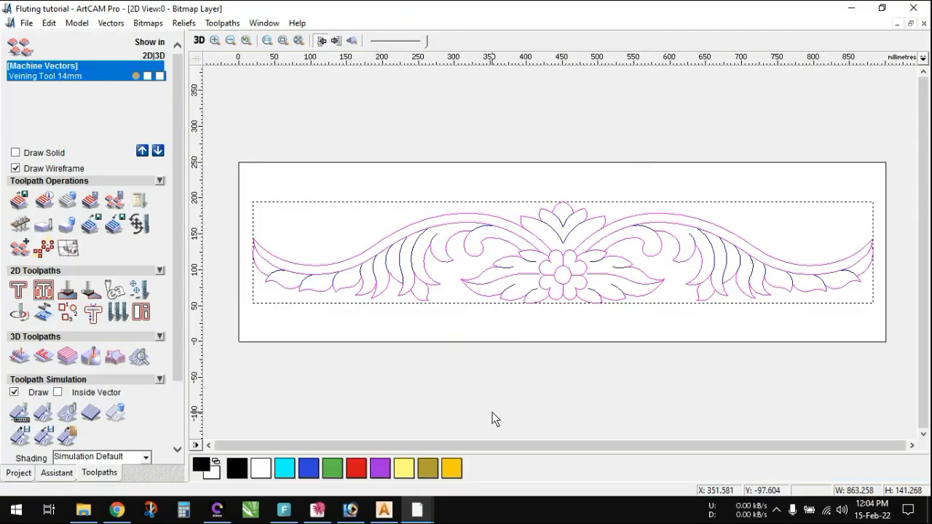
left_click(492, 412)
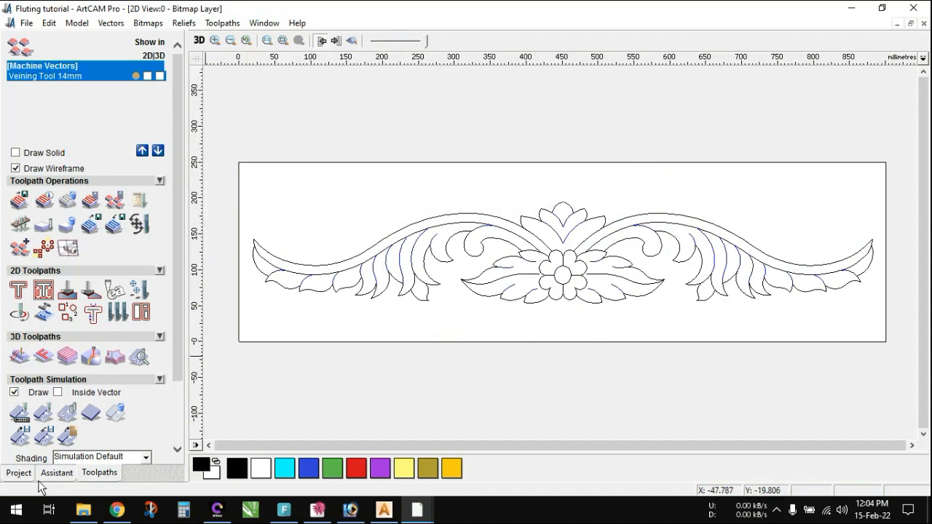
- Select and copy the whole ornament, then switch to Autodesk ArtCAM Premium 2018
left_click(56, 472)
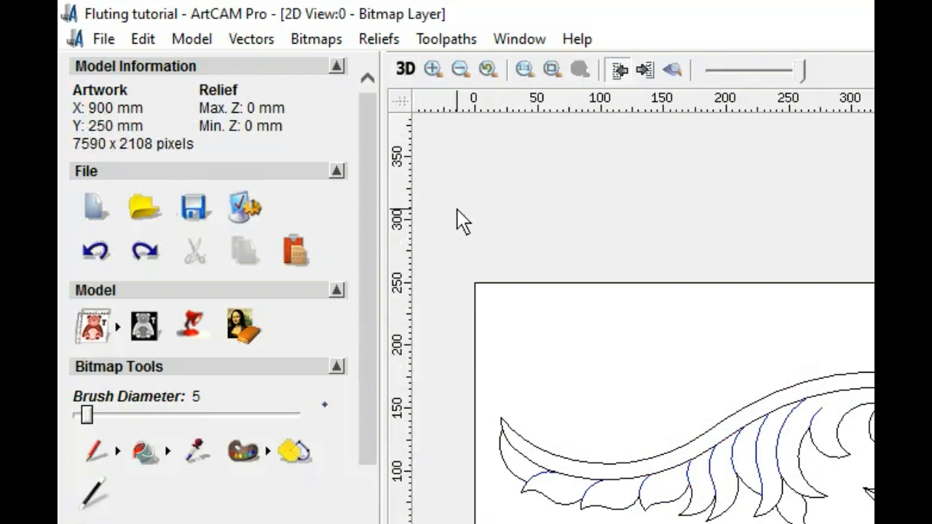
left_click_drag(460, 265, 885, 357)
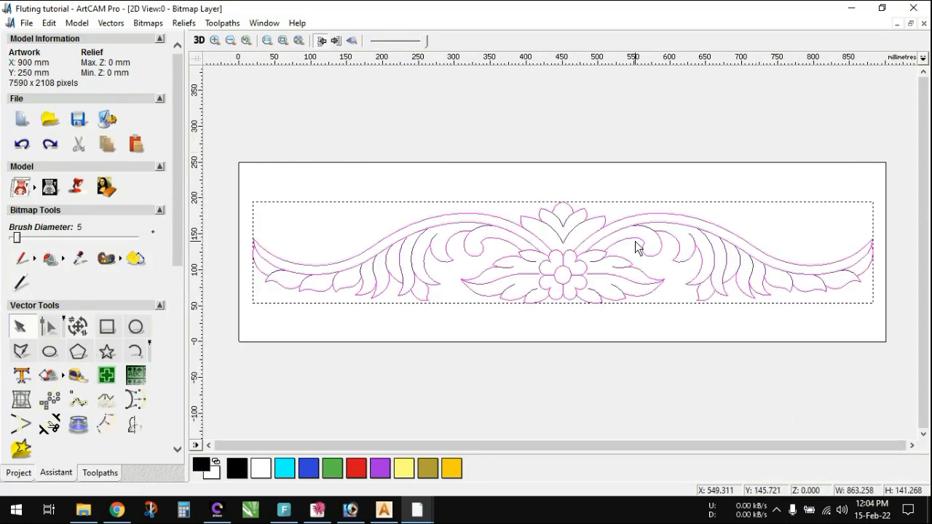
left_click(419, 512)
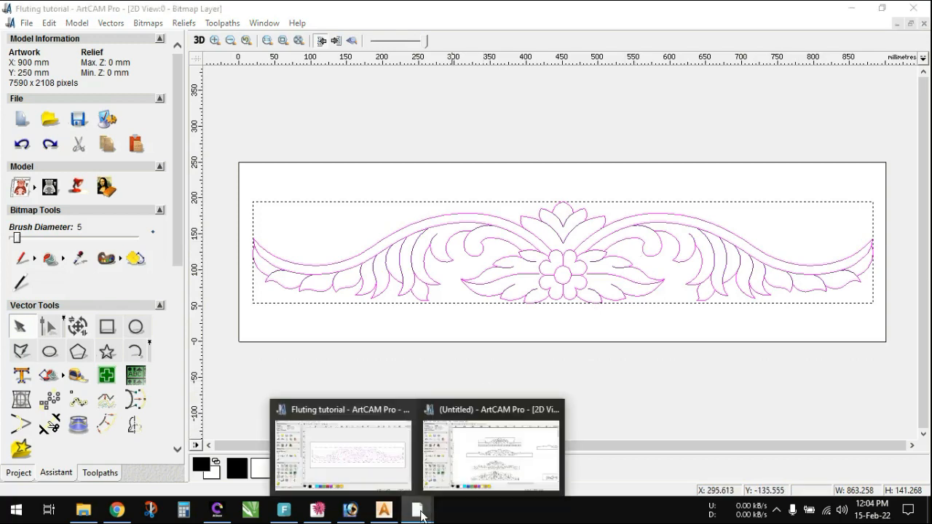
left_click(383, 511)
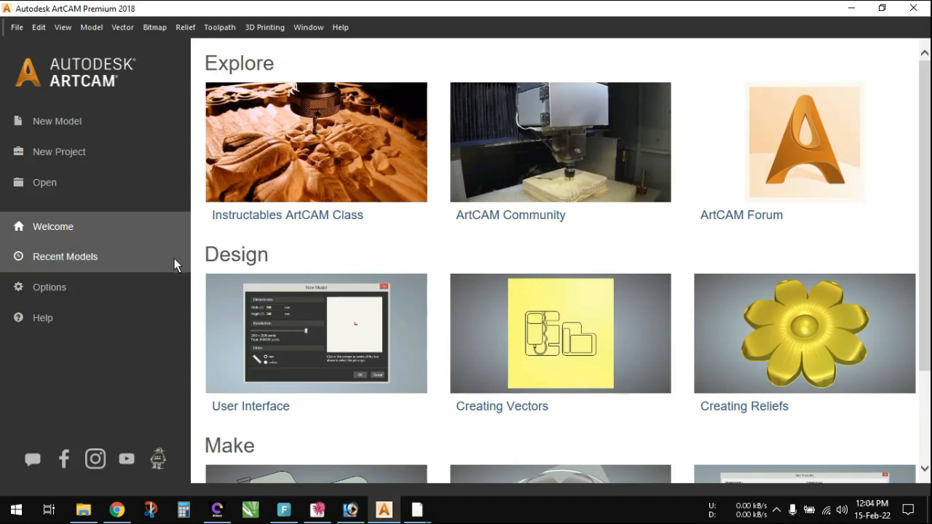
- Create a new model 900 mm wide and 250 mm high
left_click(49, 120)
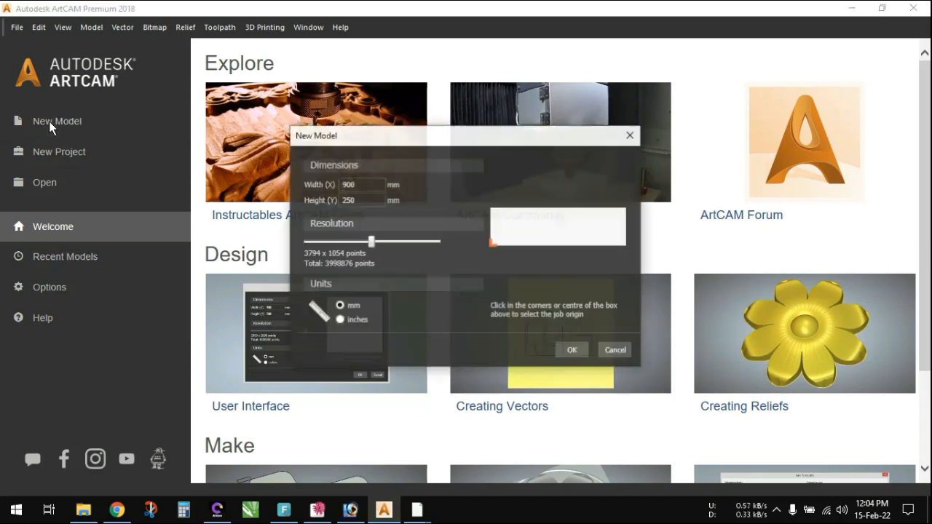
left_click_drag(355, 186, 287, 185)
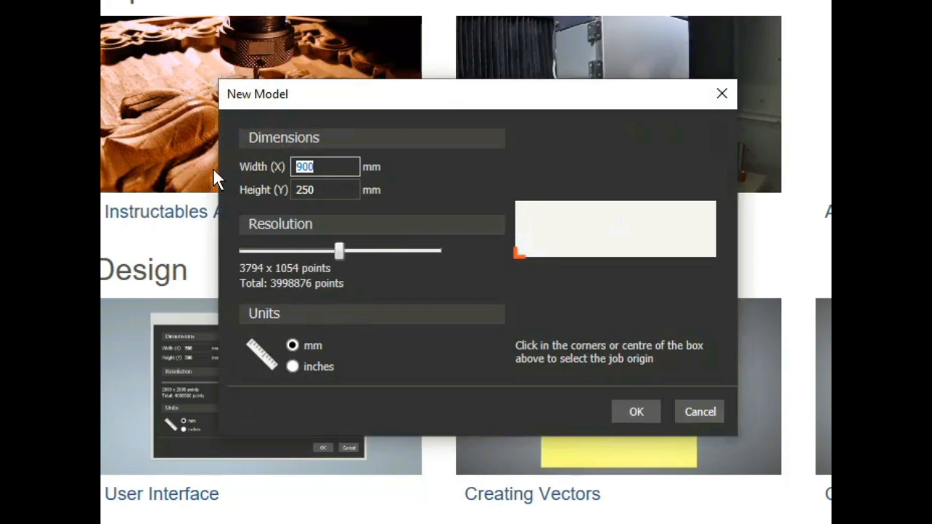
left_click_drag(324, 188, 245, 188)
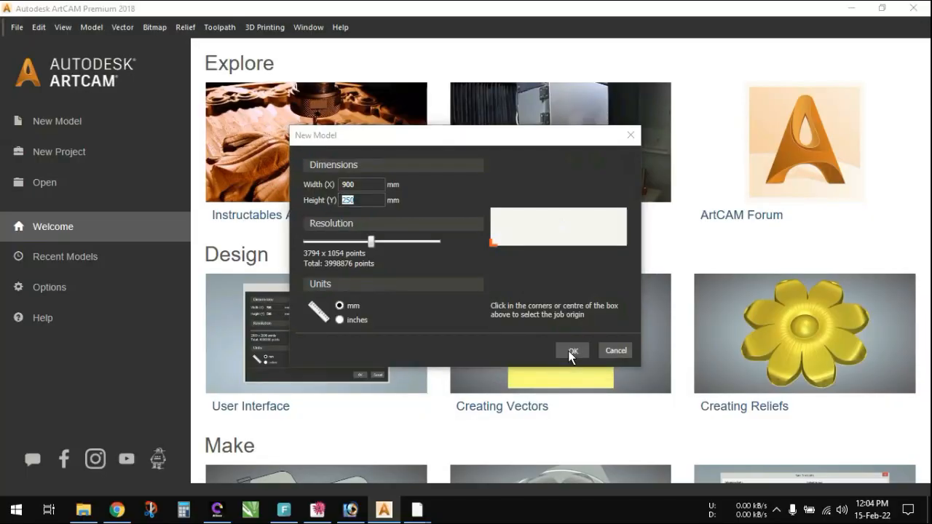
left_click(568, 350)
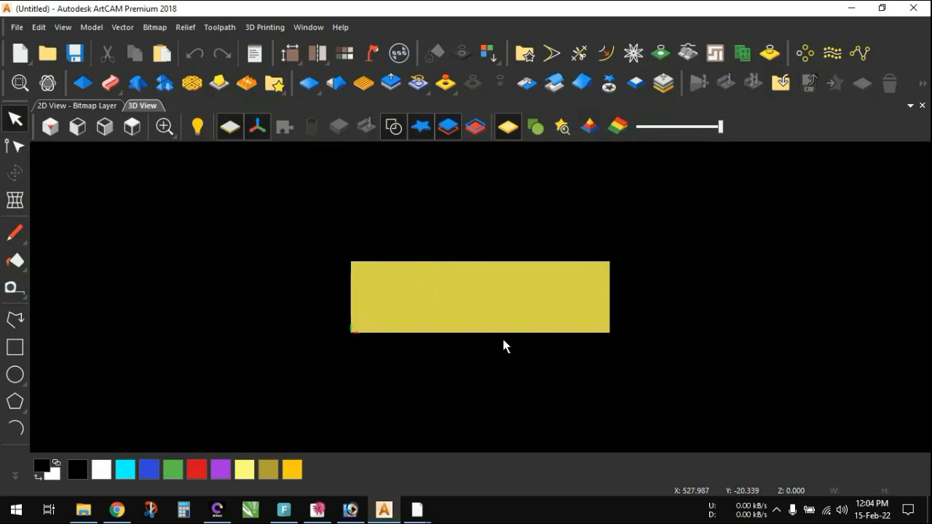
- Paste the copied ornament into the new model's 2D view, group the selected vectors and clear the selection
left_click(92, 104)
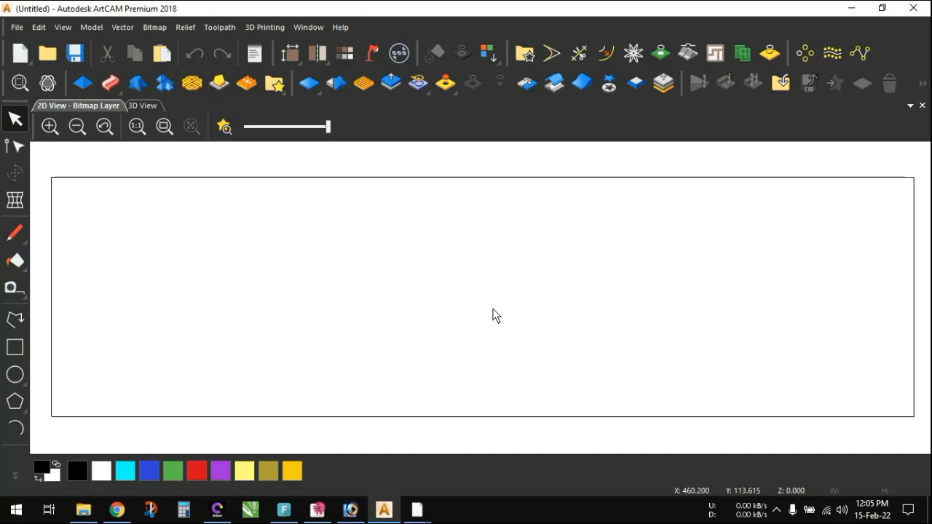
key("ctrl+v")
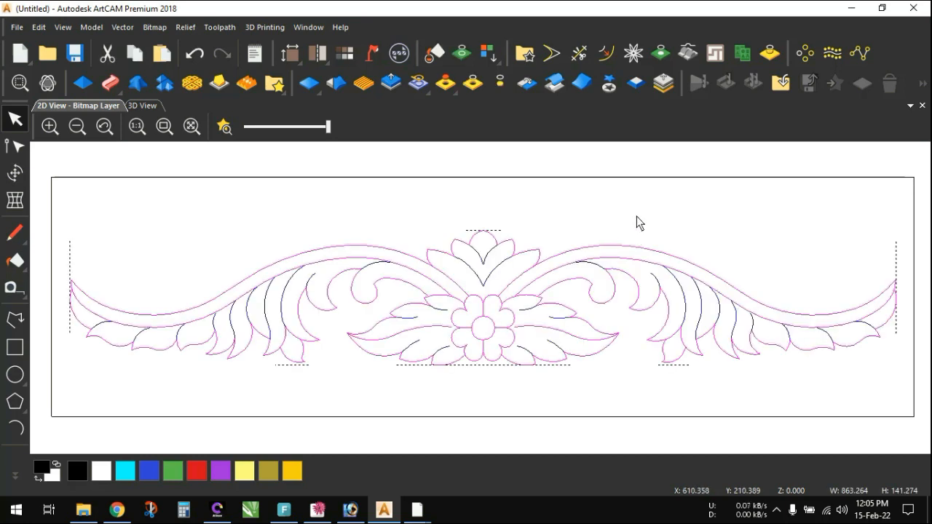
key("ctrl+g")
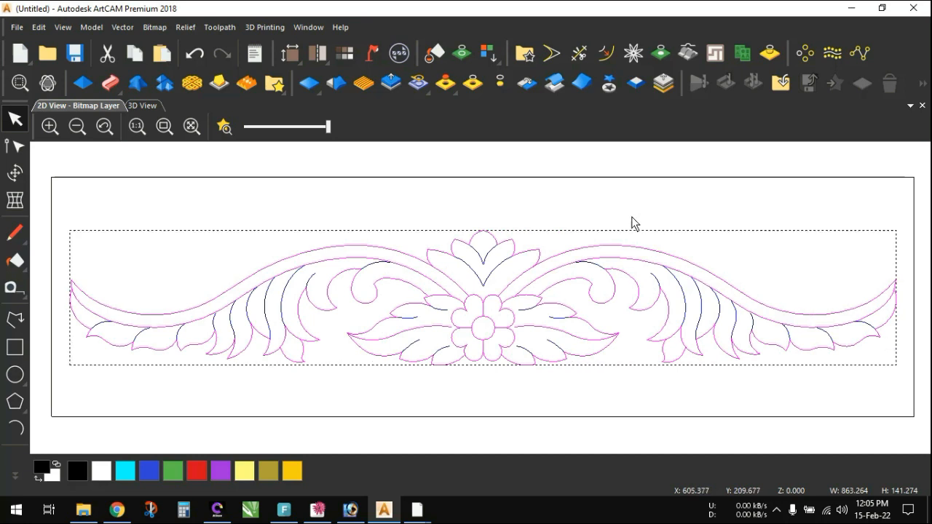
left_click(551, 395)
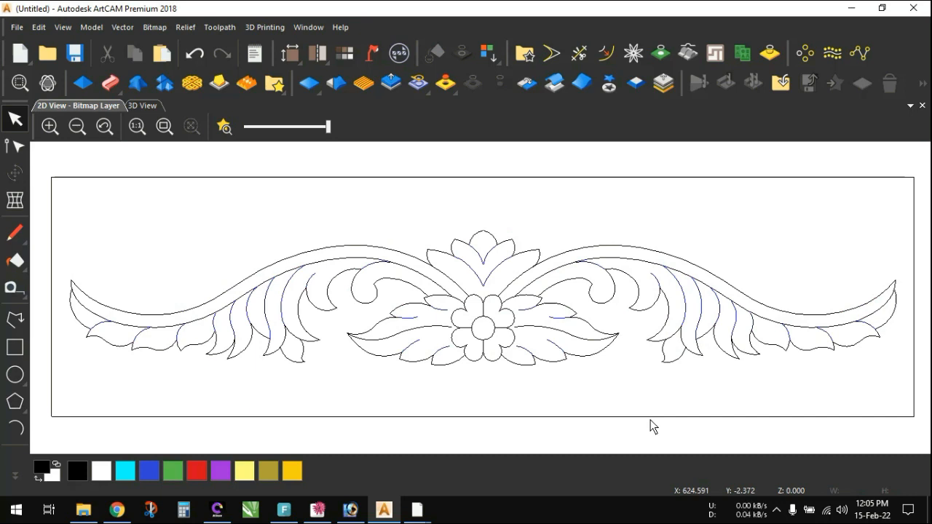
- Start a Fluting toolpath on the ornament's dividing curves with a start depth of 1 mm and a finish depth of 7 mm
left_click(470, 273)
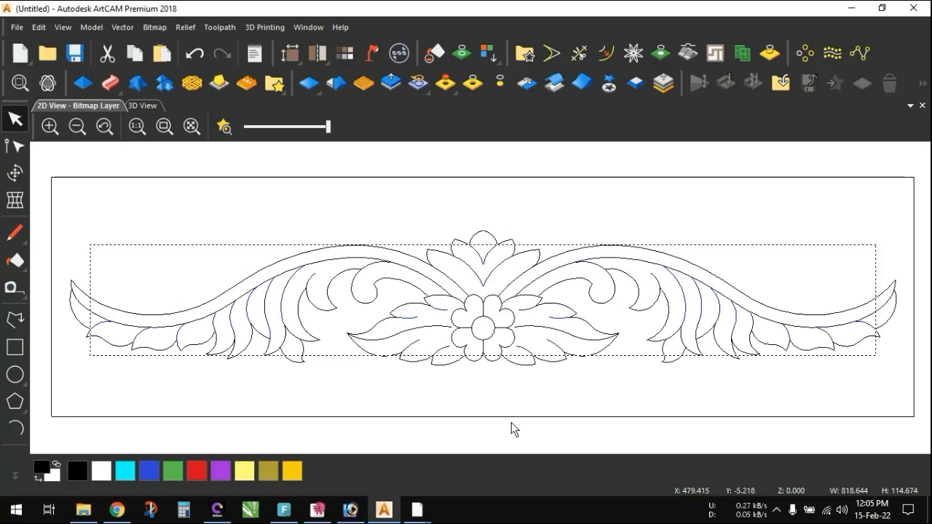
left_click(219, 28)
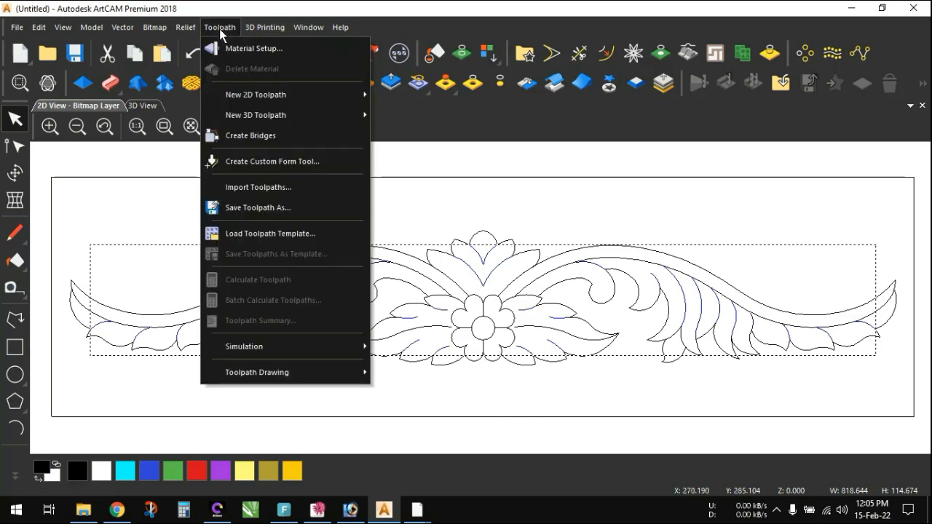
mouse_move(332, 97)
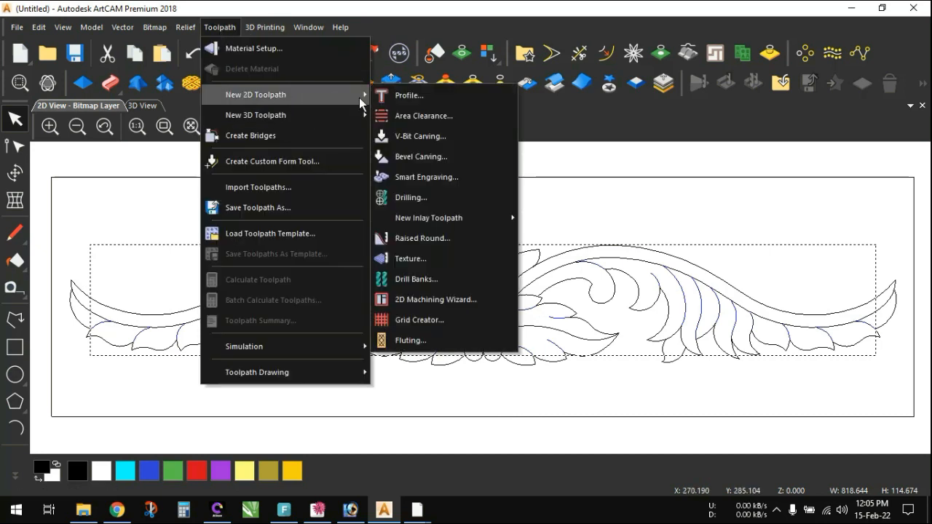
left_click(412, 340)
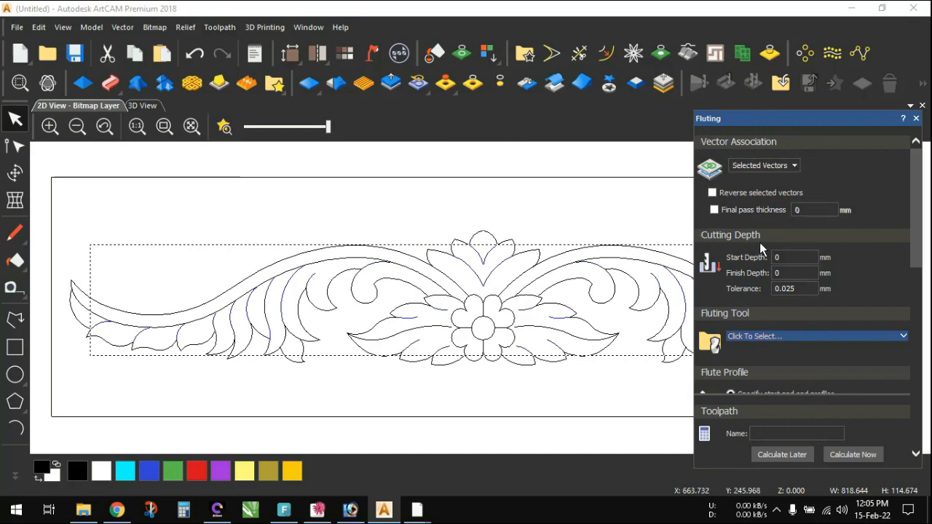
left_click(789, 257)
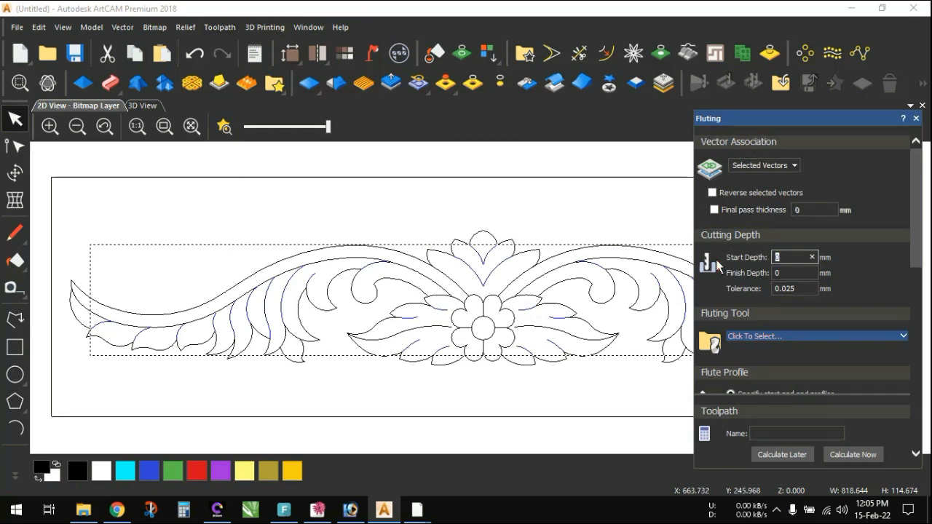
type("1")
type("7")
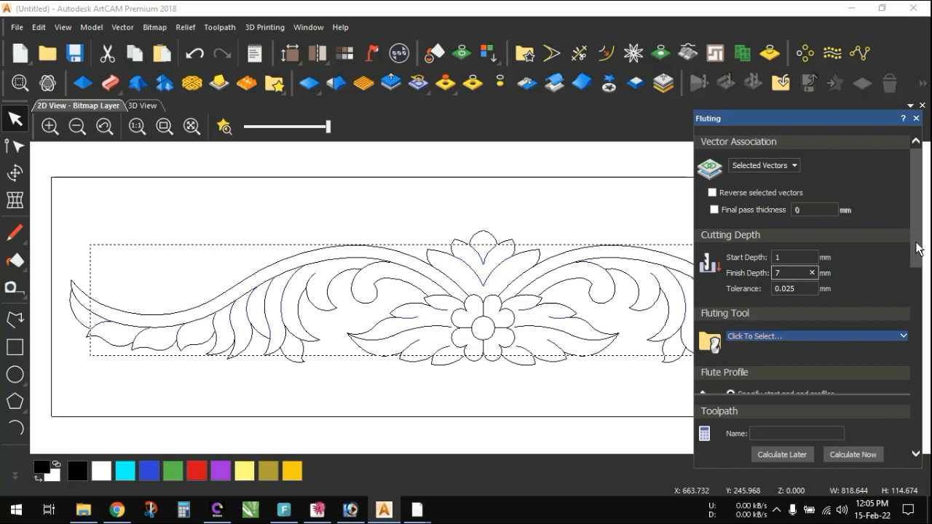
- Check the parameters of Veining Tool 14mm in the Raised Panel group and assign it as the fluting tool
left_click_drag(914, 250, 911, 291)
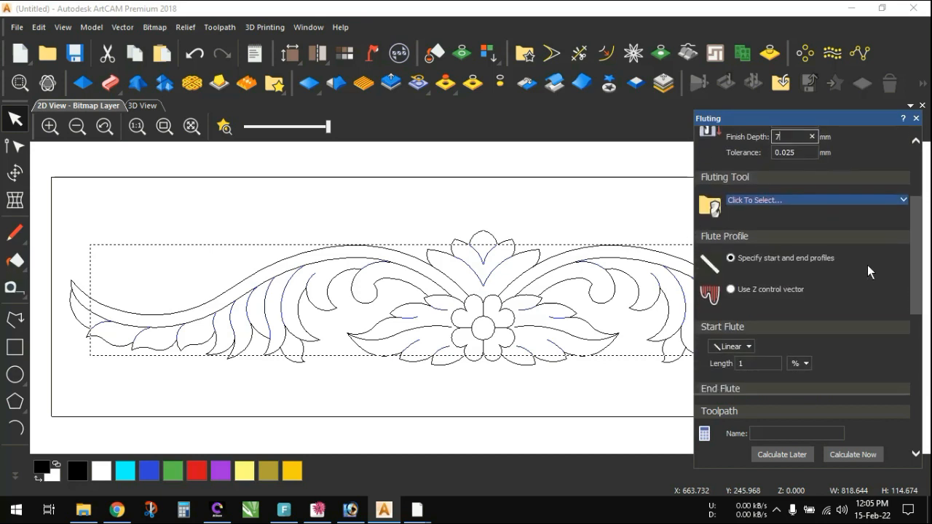
left_click(838, 199)
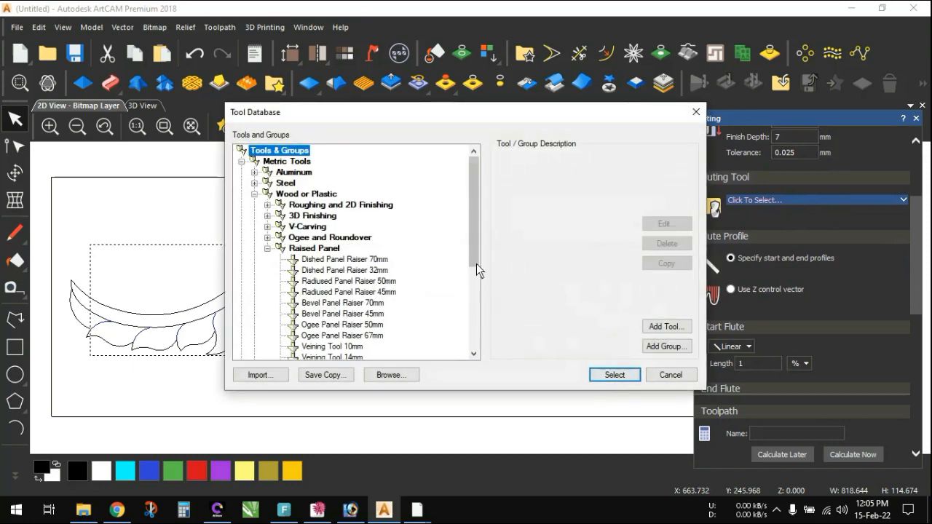
left_click_drag(476, 268, 474, 299)
left_click(337, 272)
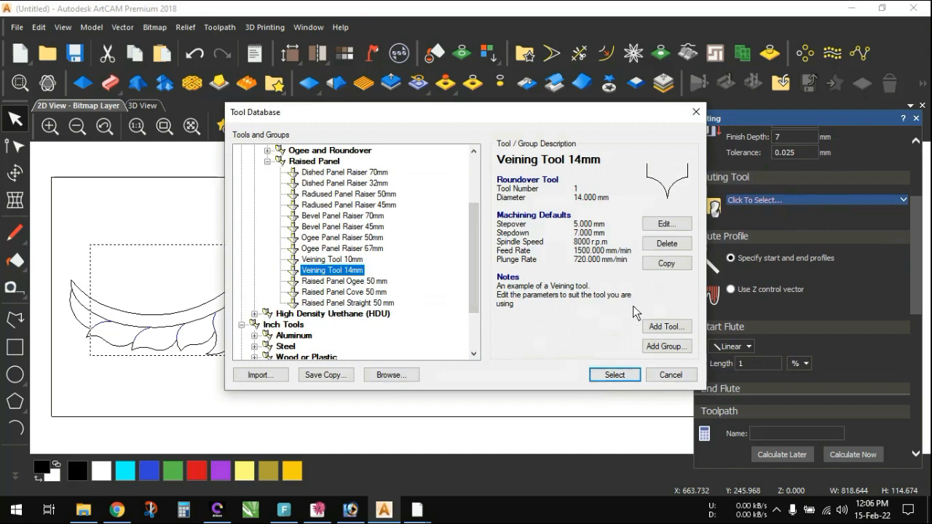
left_click(666, 224)
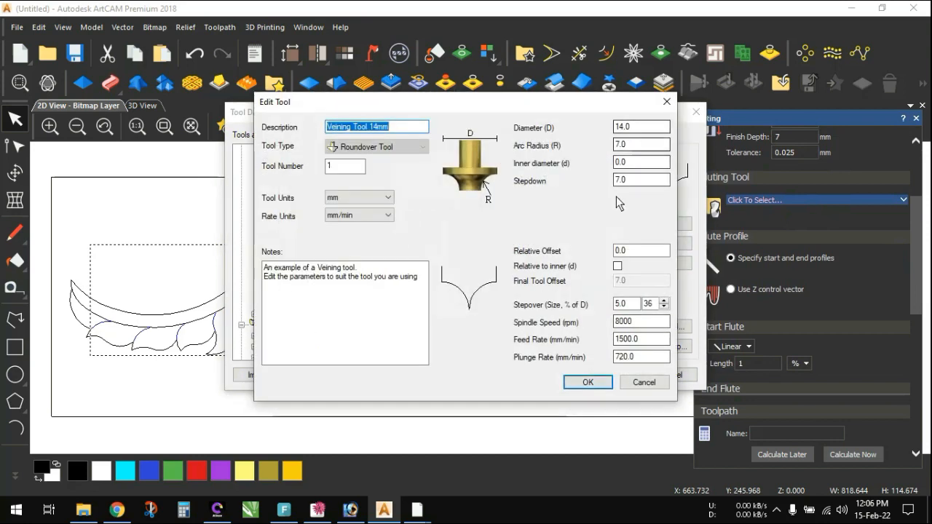
left_click(587, 382)
left_click(609, 375)
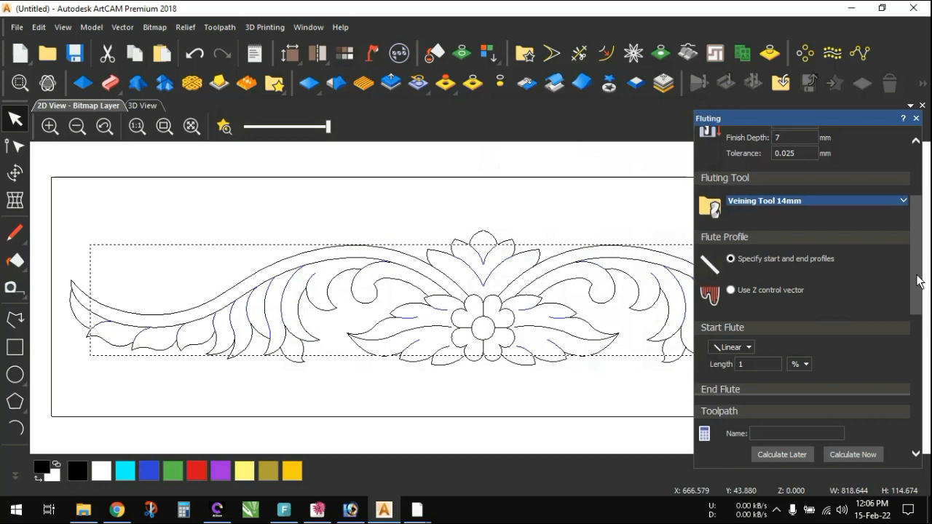
- Set the start flute profile to Curve and open its length value for editing
left_click_drag(915, 284, 915, 328)
left_click_drag(914, 331, 913, 333)
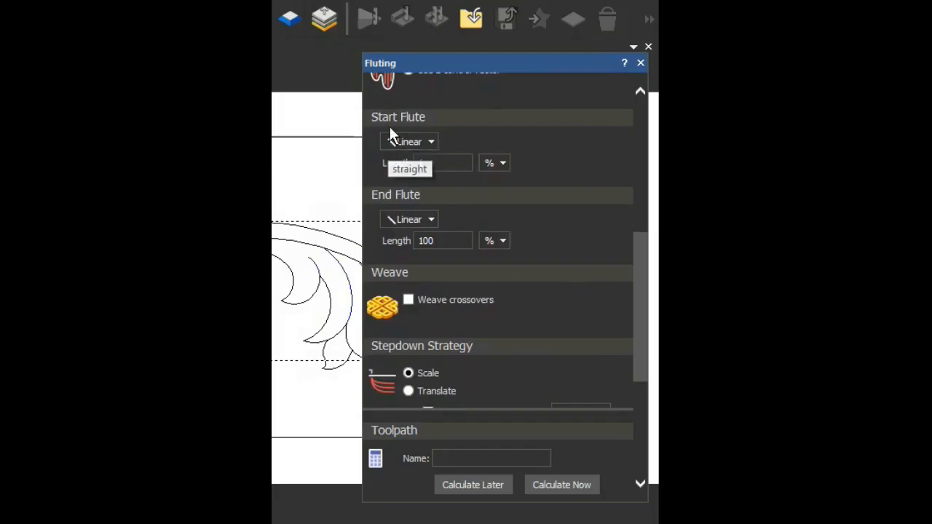
left_click_drag(639, 318, 639, 271)
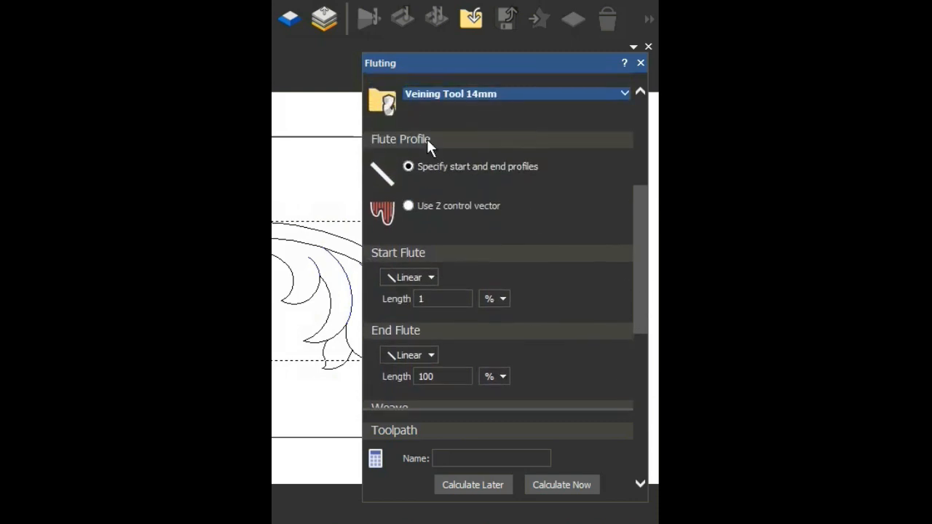
left_click_drag(643, 311, 636, 345)
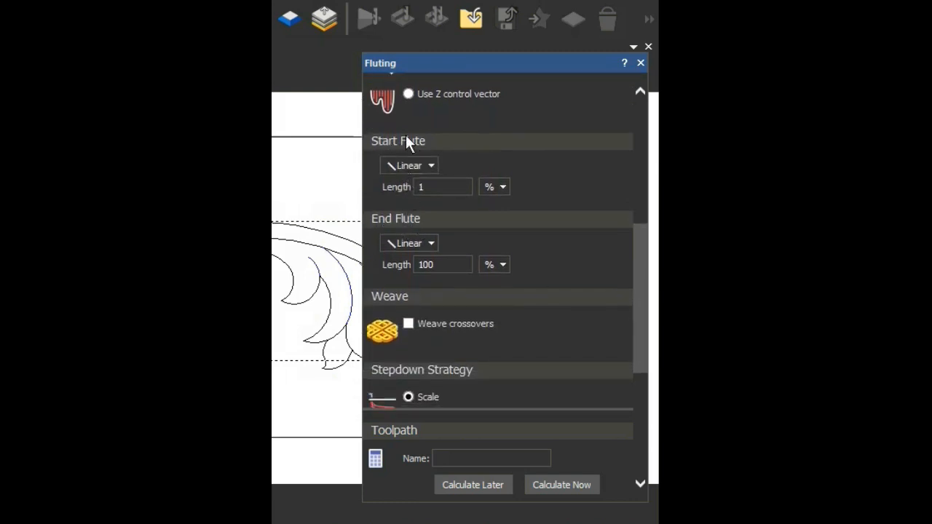
left_click(418, 165)
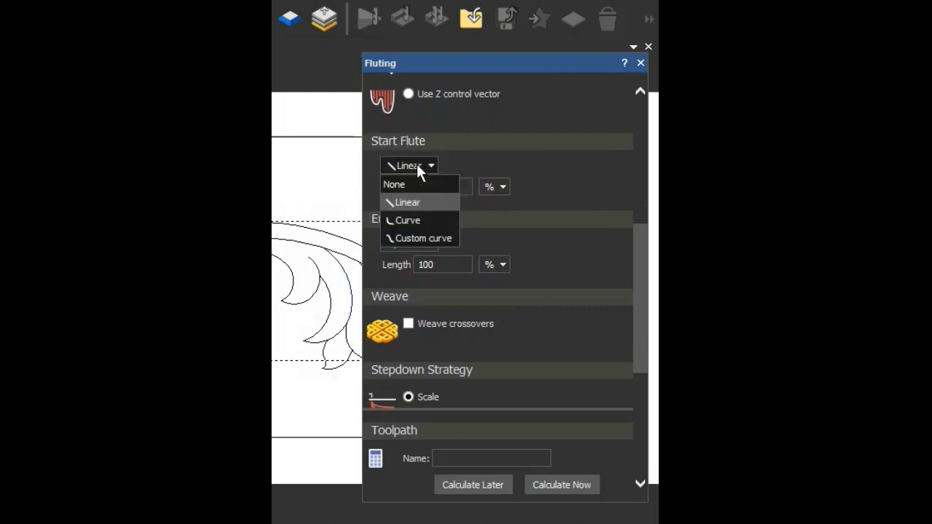
left_click(415, 220)
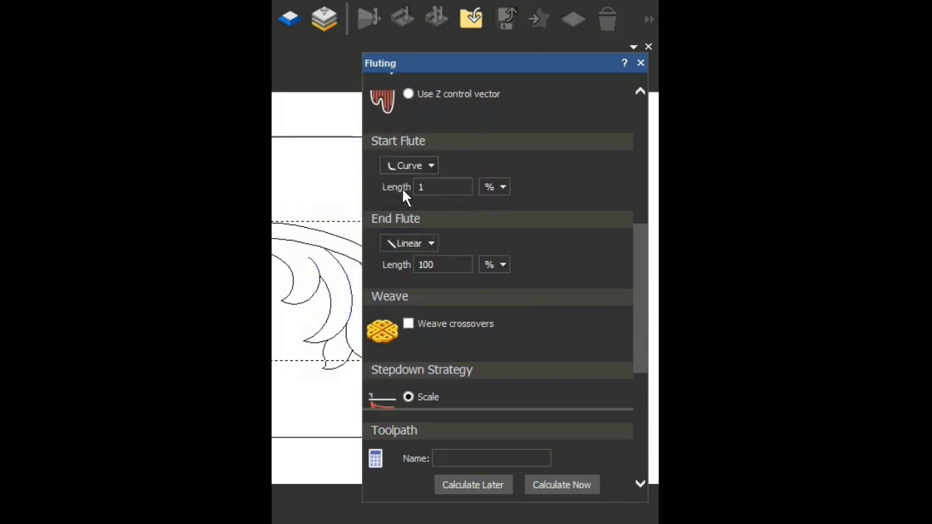
left_click(441, 188)
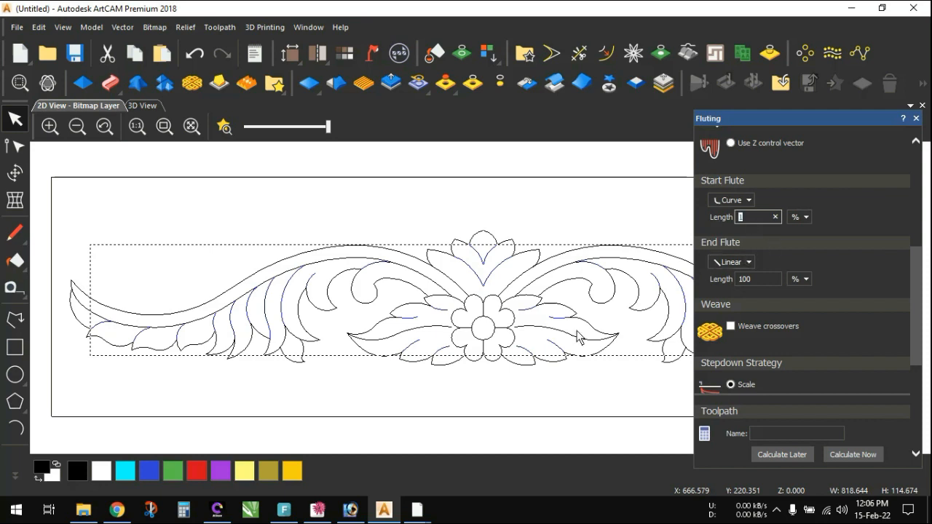
- Switch to the Fluting tutorial model in ArtCAM Pro, ungroup all vectors and select one leaf-dividing curve to examine its start and end
mouse_move(414, 512)
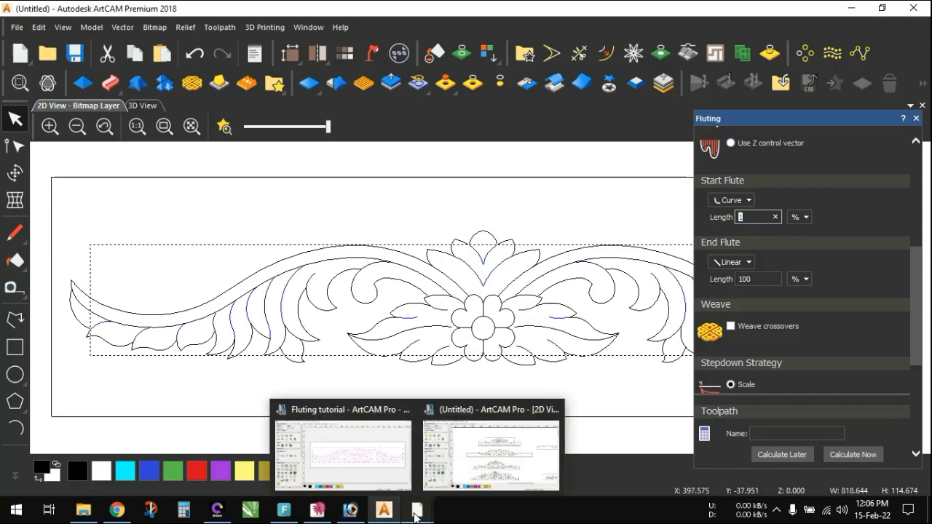
left_click(395, 469)
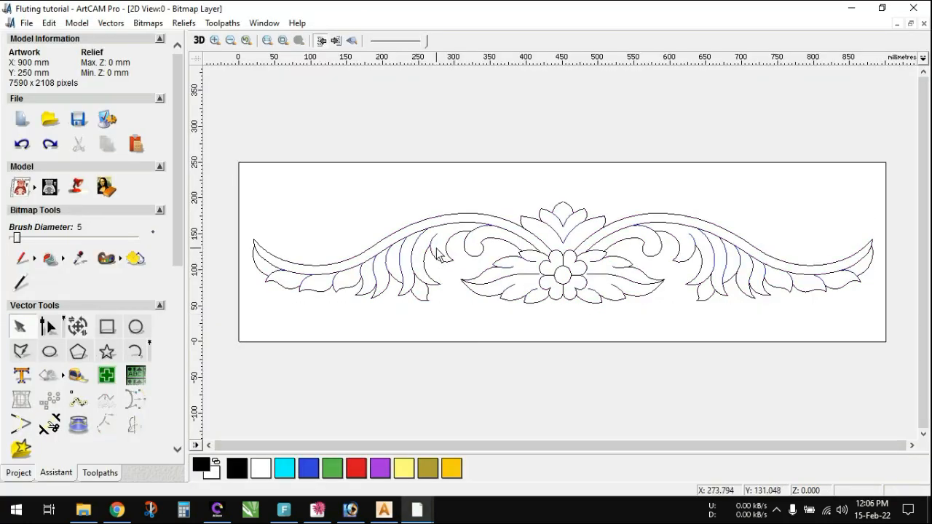
scroll(436, 249, "up", 1)
right_click(518, 244)
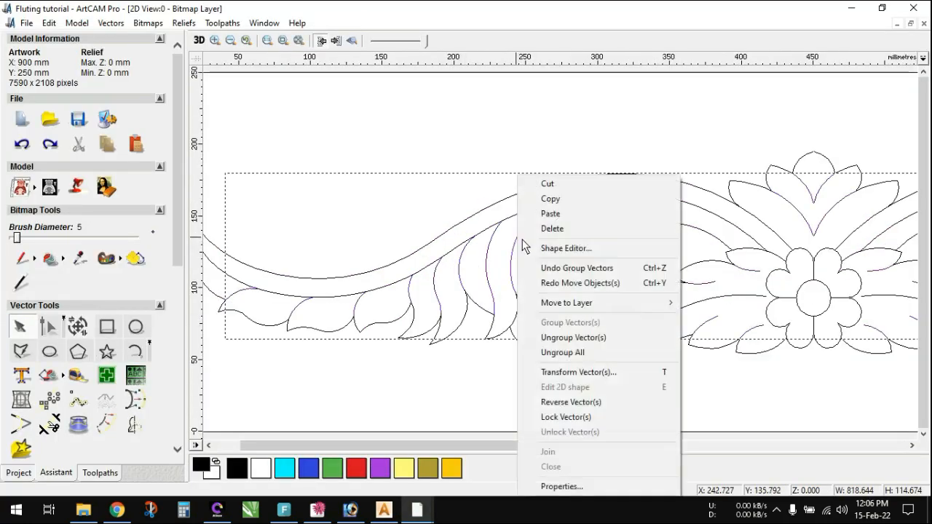
left_click(567, 354)
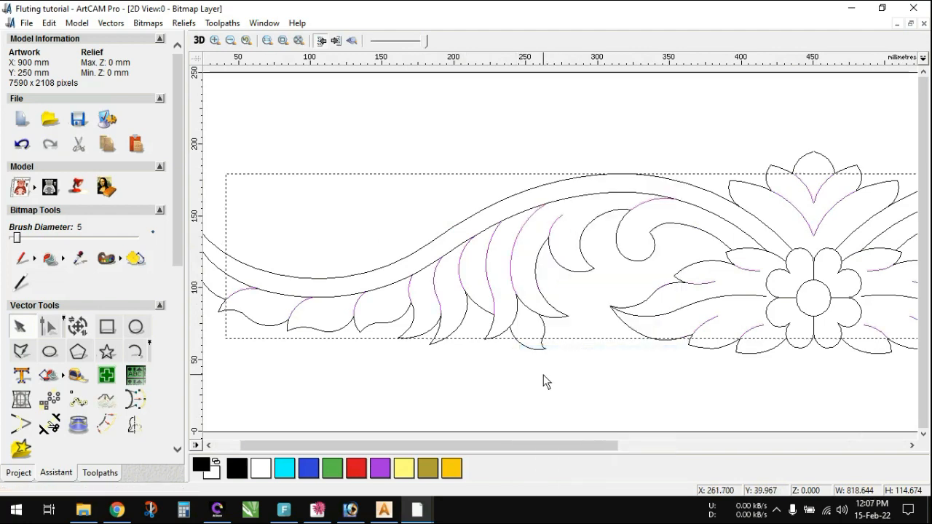
scroll(547, 250, "up", 1)
left_click(499, 256)
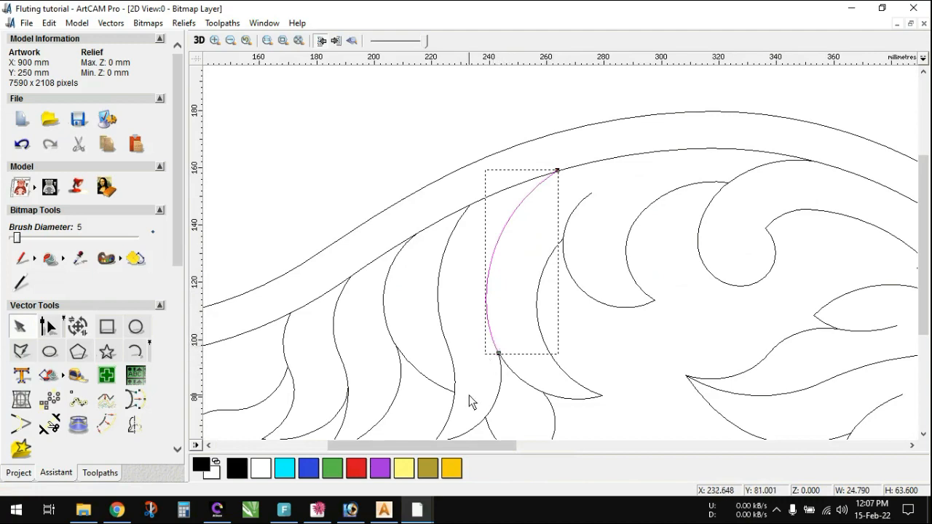
- Return to ArtCAM Premium 2018 and set the end flute profile to Curve with a length of 100%, comparing it with the selected reference curve
left_click(388, 514)
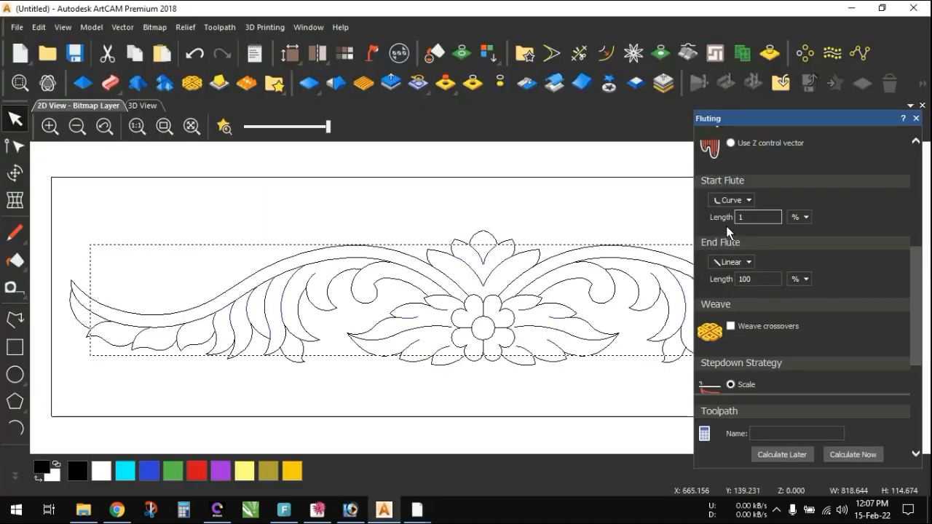
left_click(752, 219)
left_click(738, 262)
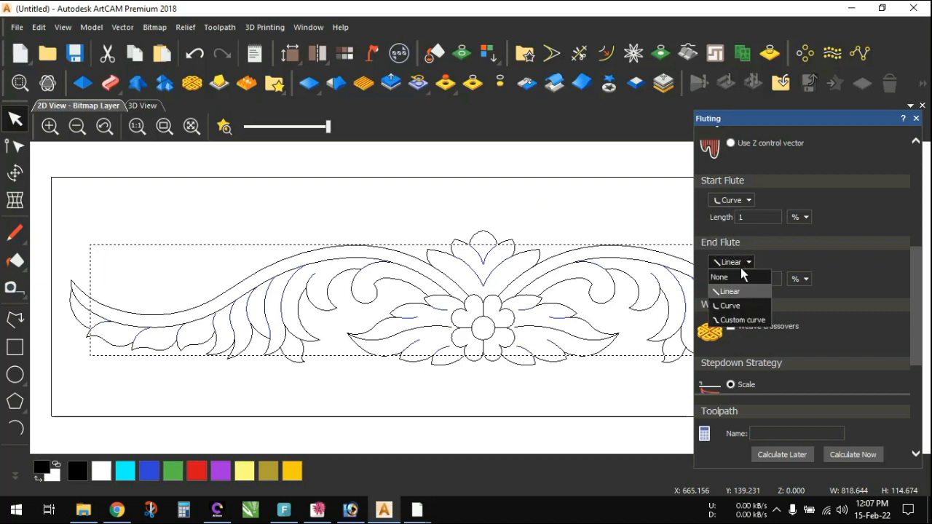
left_click(761, 305)
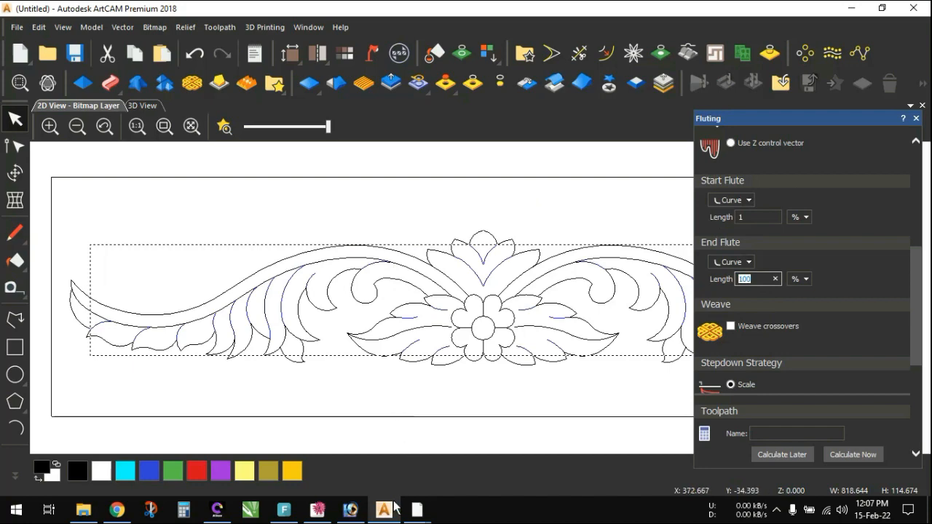
mouse_move(417, 509)
left_click(374, 474)
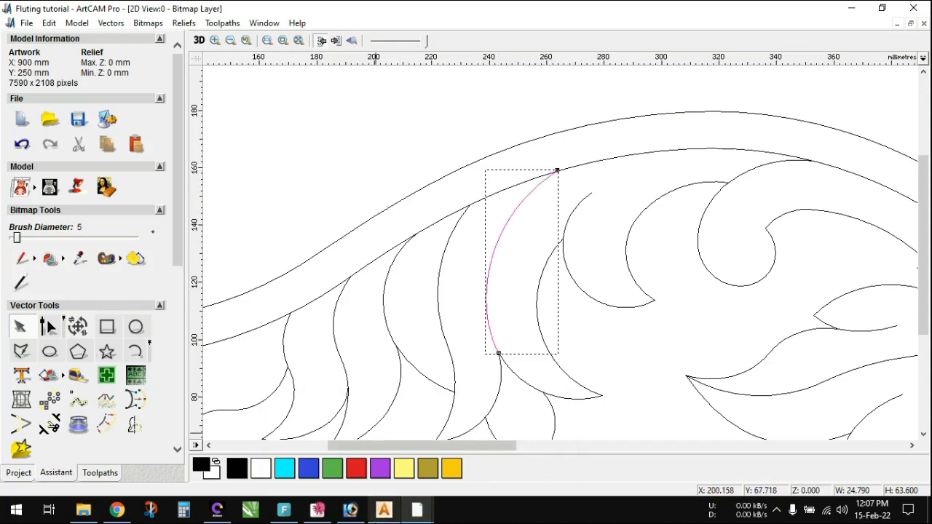
left_click(386, 512)
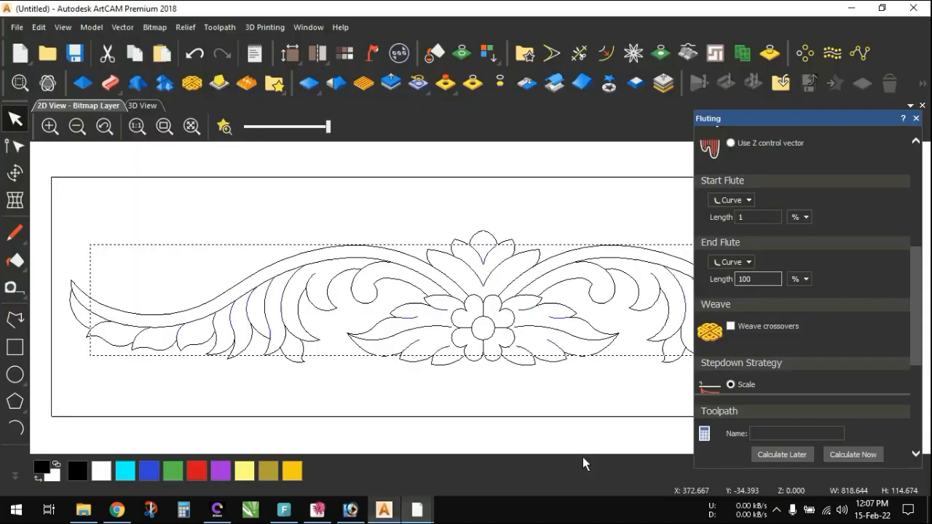
double_click(756, 279)
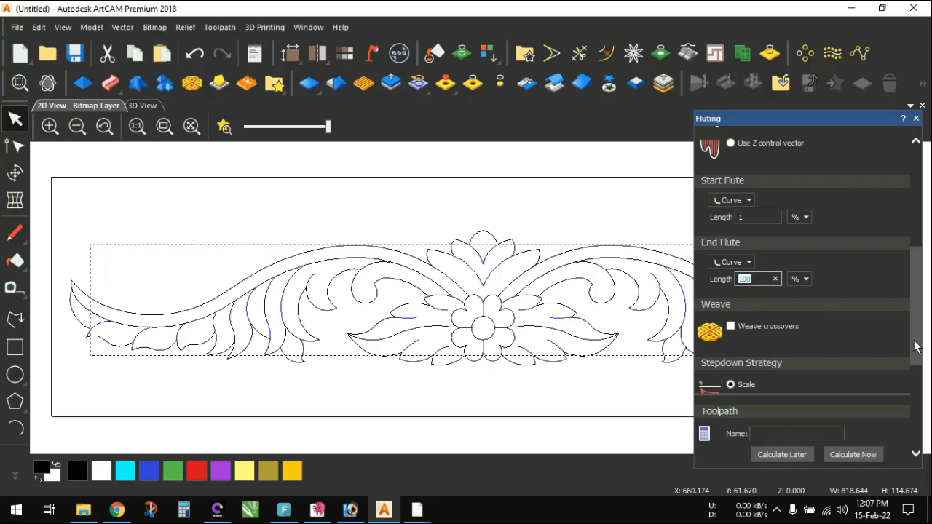
- Check the safe Z and home position settings, and define a material thickness of 50 mm
left_click_drag(917, 347, 916, 423)
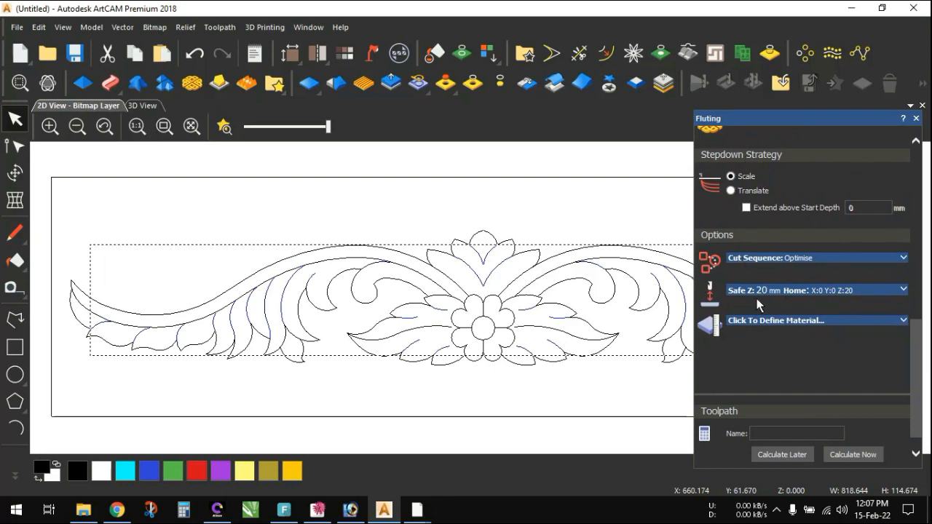
left_click(901, 290)
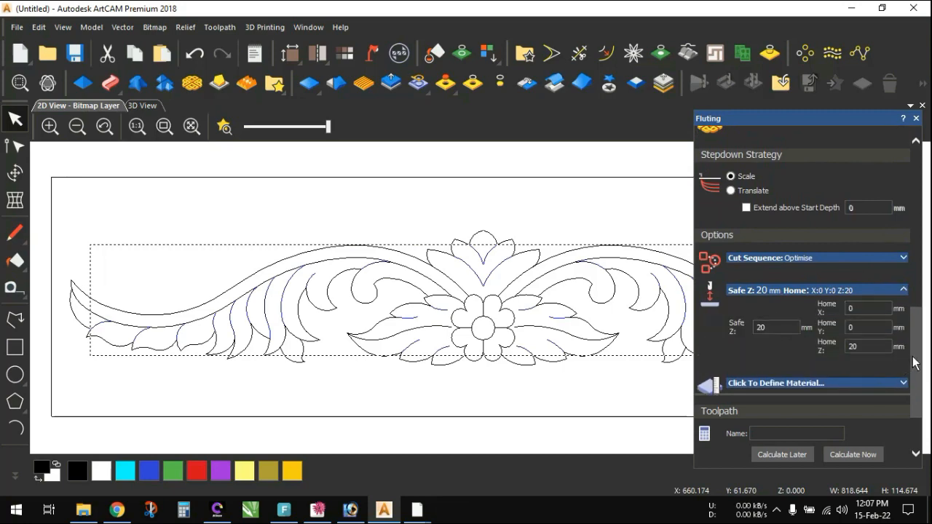
left_click_drag(912, 359, 914, 399)
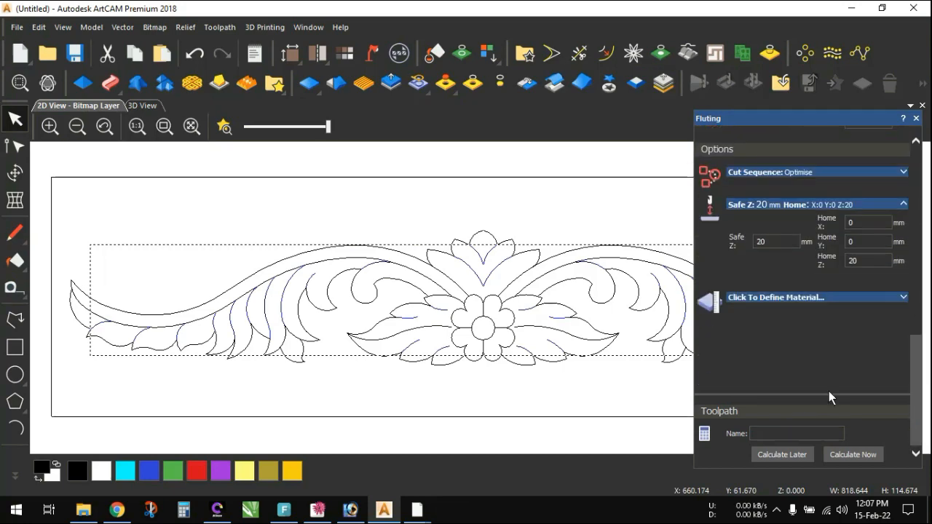
left_click(903, 297)
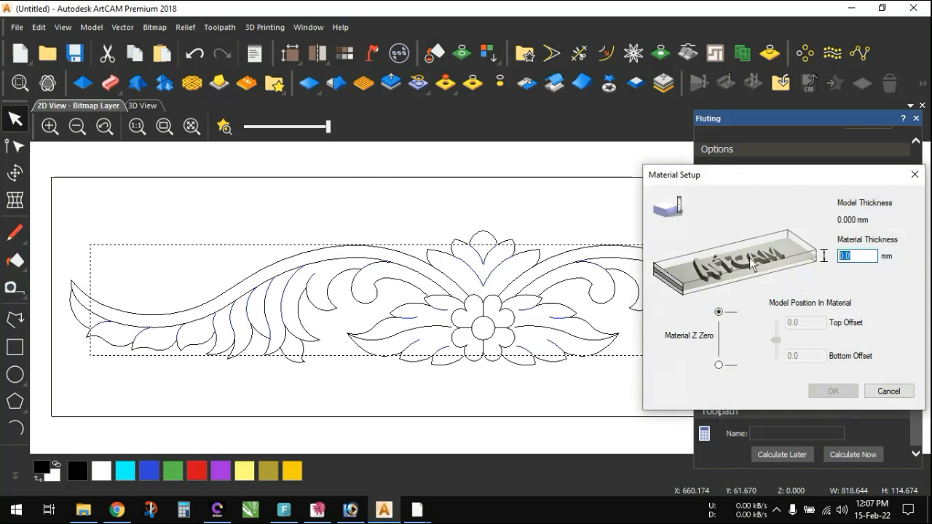
type("50")
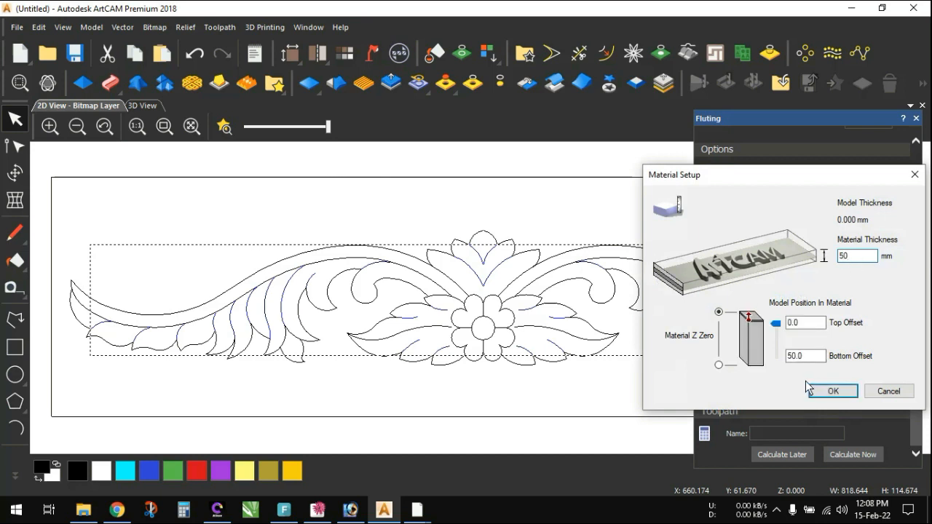
left_click(833, 390)
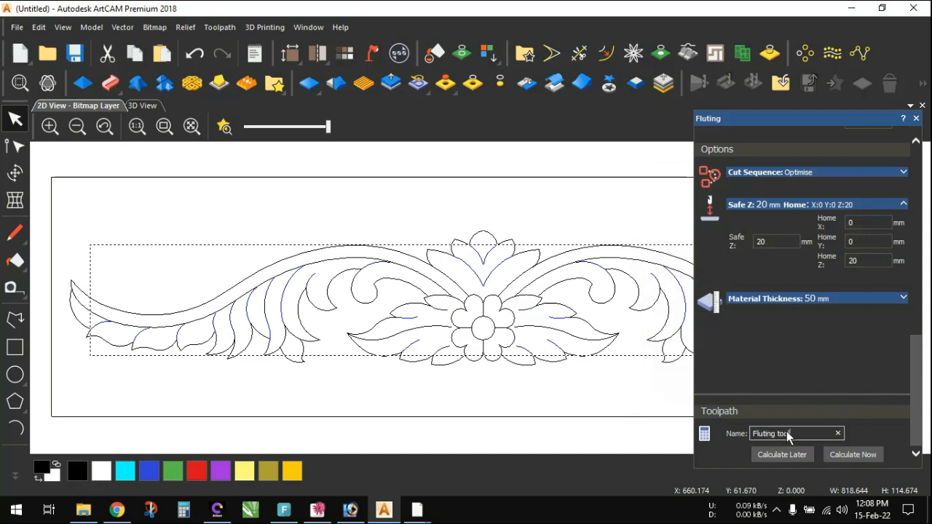
- Name the toolpath "Fluting toolpath", calculate it, clear the vector selection and close the Fluting settings
type("ath")
left_click(853, 456)
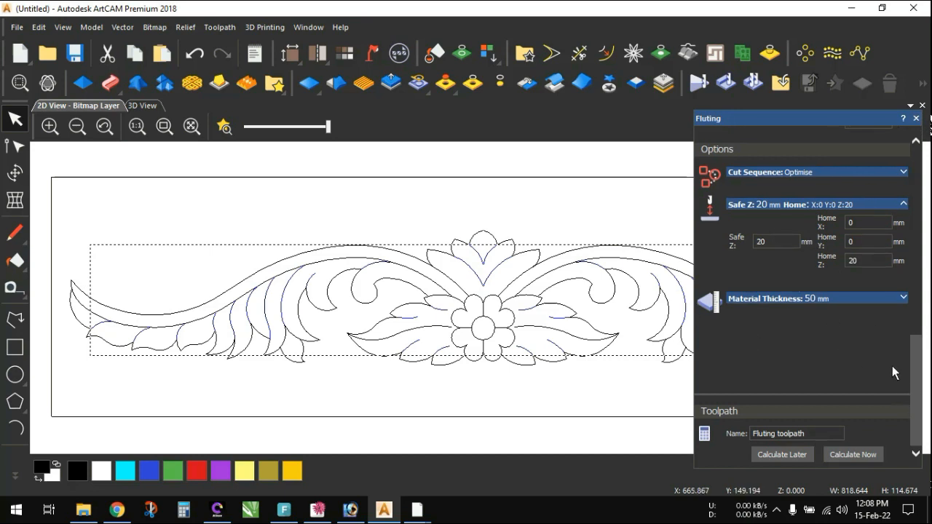
left_click(483, 210)
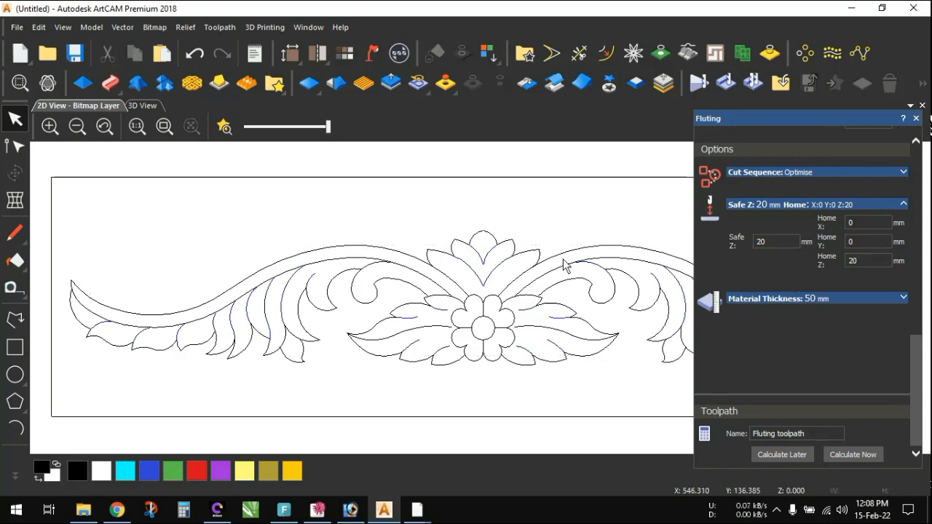
left_click(916, 118)
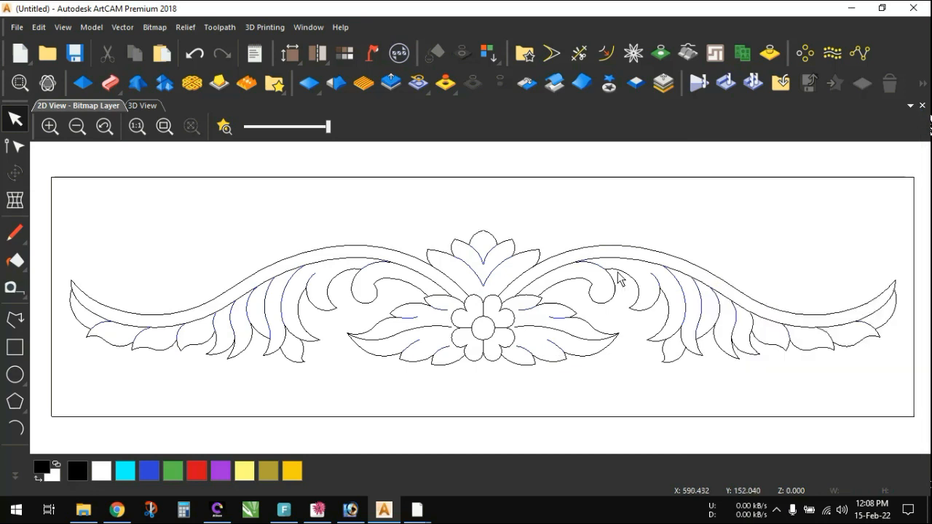
- Show the calculated toolpath in the 3D view and simulate it on the whole model at Standard resolution
left_click(137, 105)
scroll(471, 308, "up", 3)
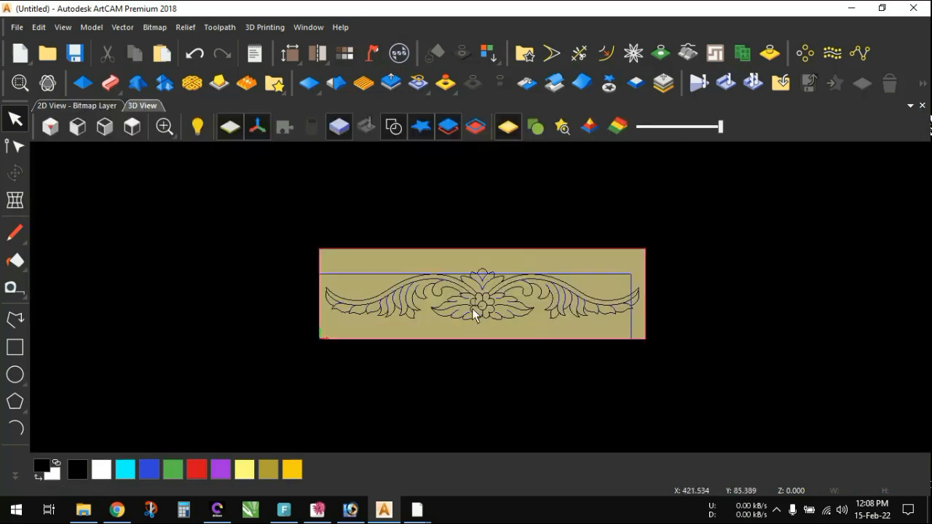
scroll(472, 308, "up", 2)
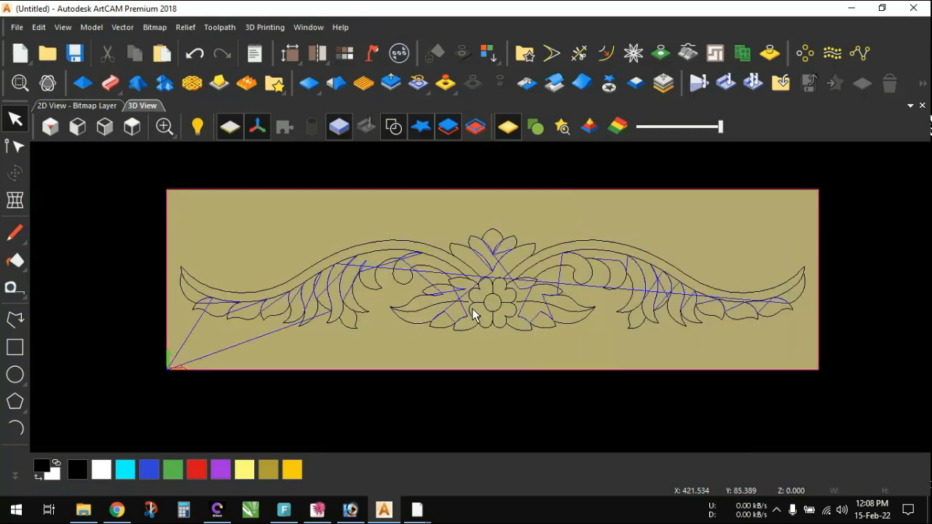
scroll(473, 313, "up", 1)
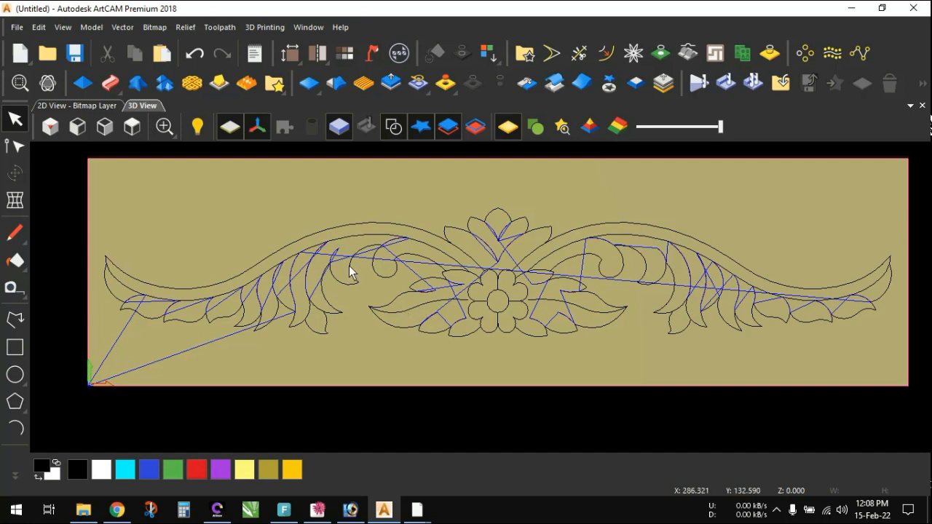
left_click(219, 27)
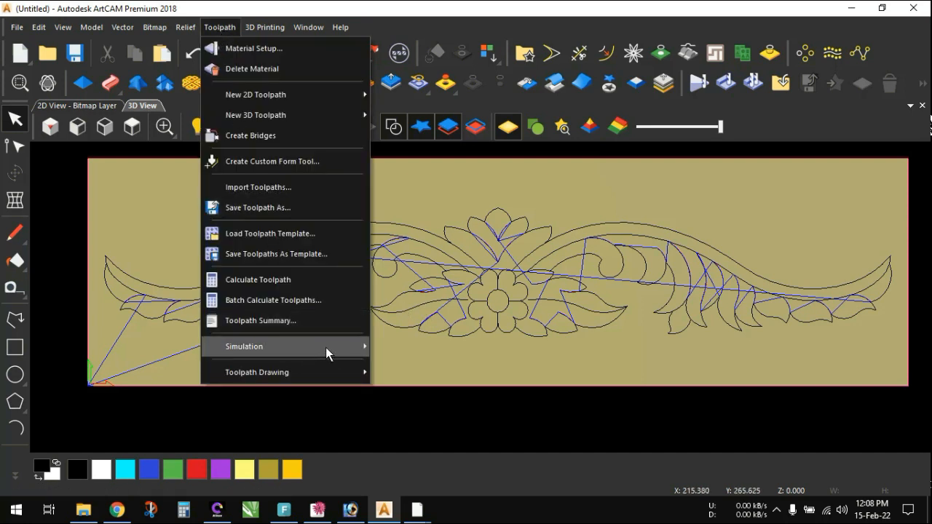
mouse_move(326, 347)
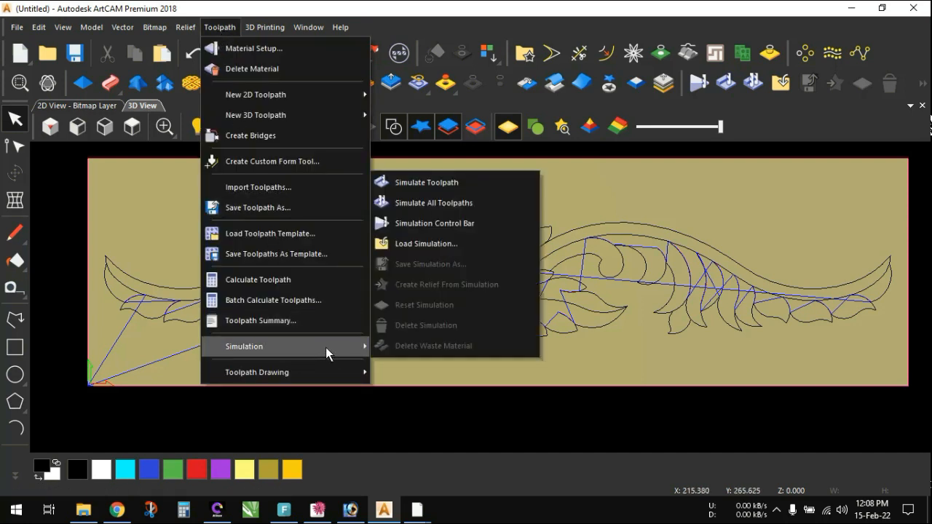
left_click(435, 183)
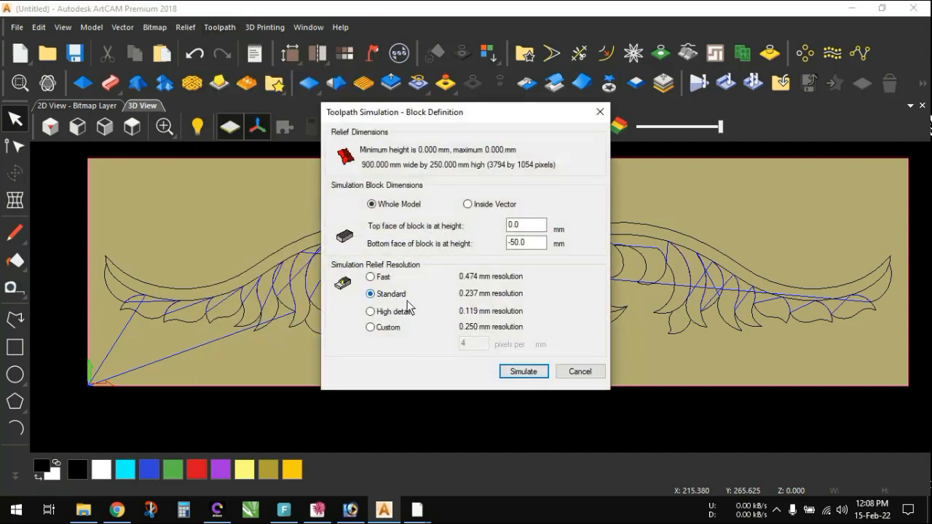
left_click(522, 371)
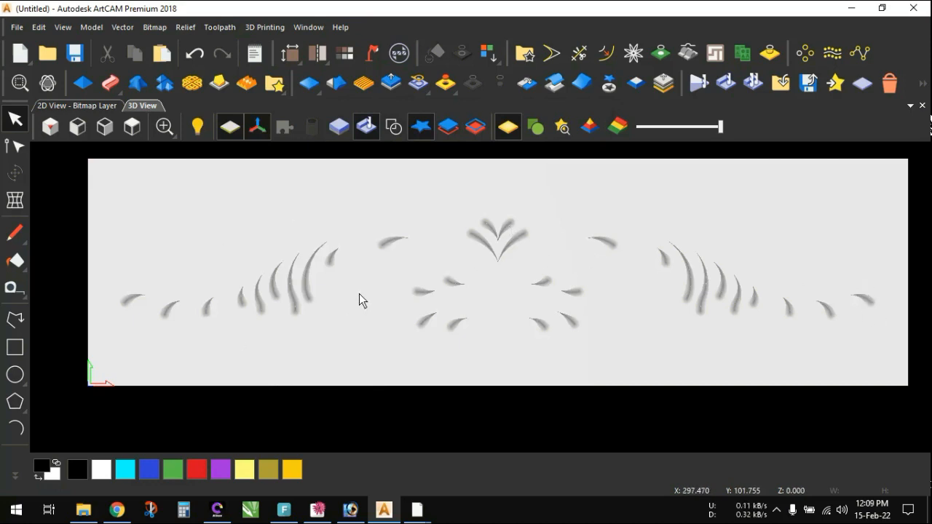
- Display the vectors over the simulation and examine the flutes along the leaf and flower curves
left_click(394, 130)
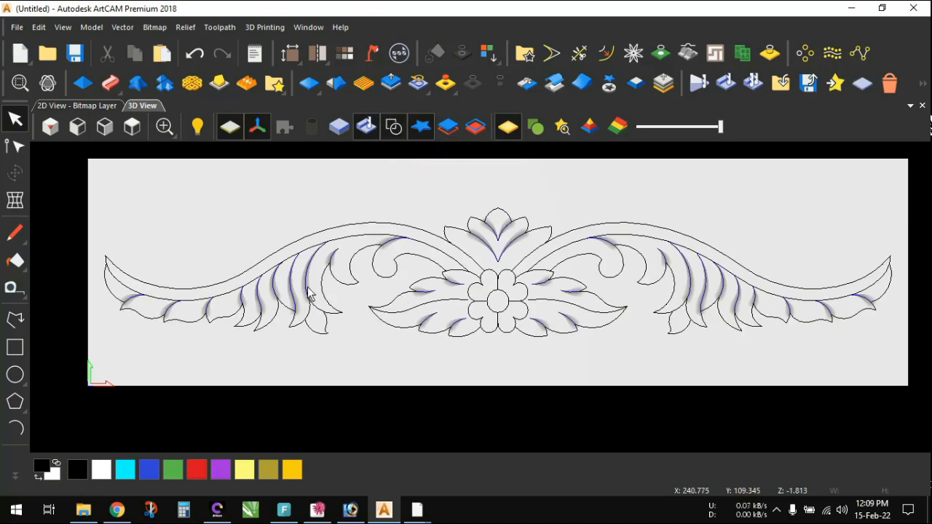
scroll(309, 293, "up", 4)
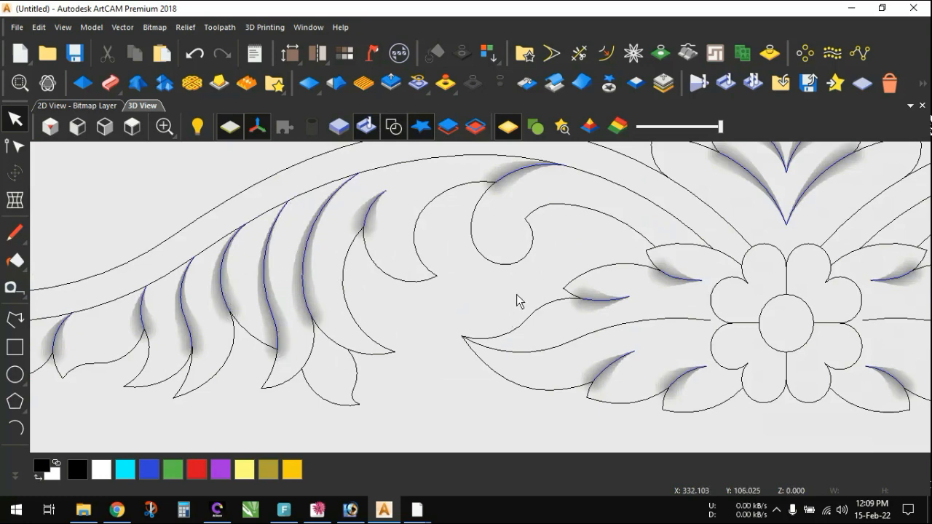
scroll(517, 299, "down", 3)
scroll(518, 299, "down", 1)
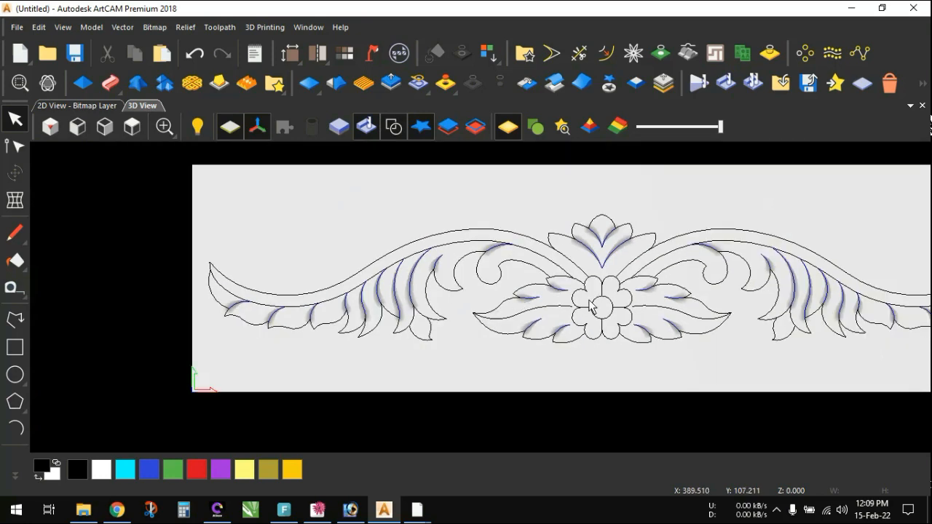
scroll(593, 291, "down", 1)
scroll(647, 304, "up", 1)
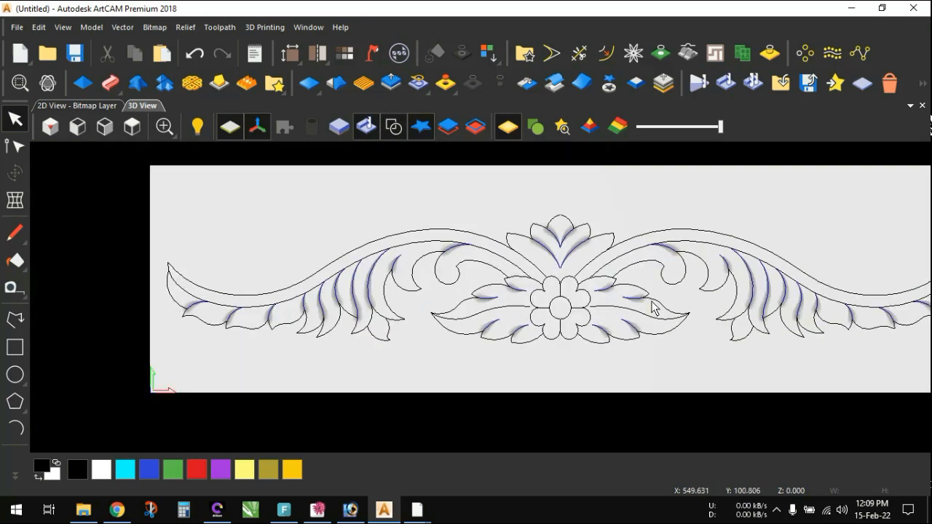
scroll(564, 291, "up", 1)
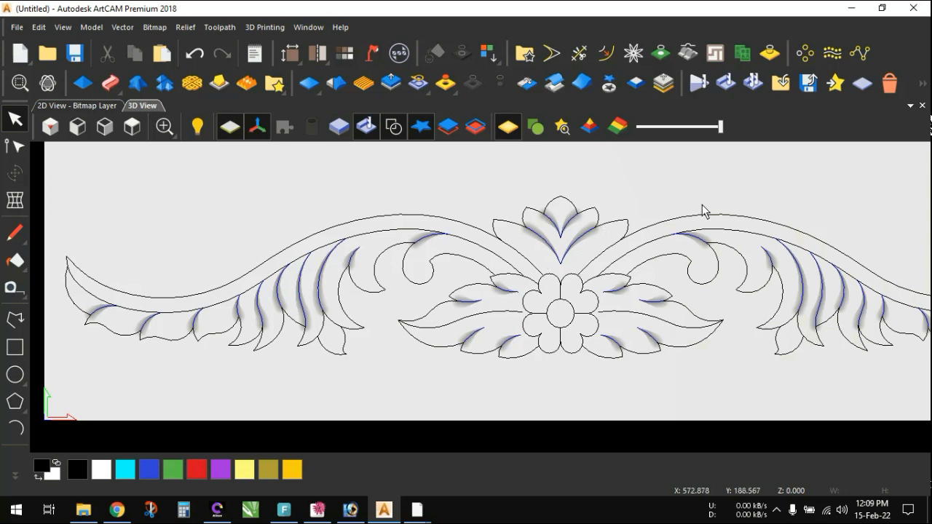
- Delete the simulation relief, and hide and redisplay the vectors in the 3D view
left_click(889, 84)
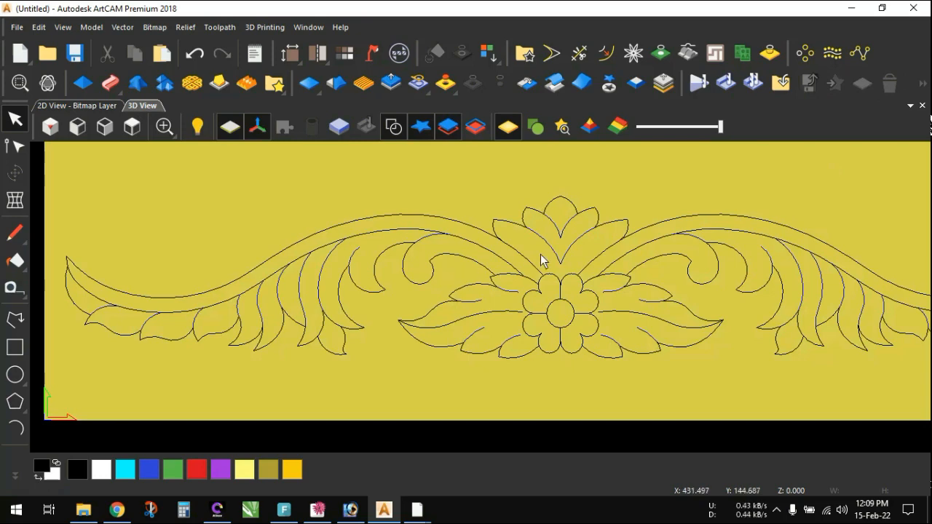
left_click(393, 128)
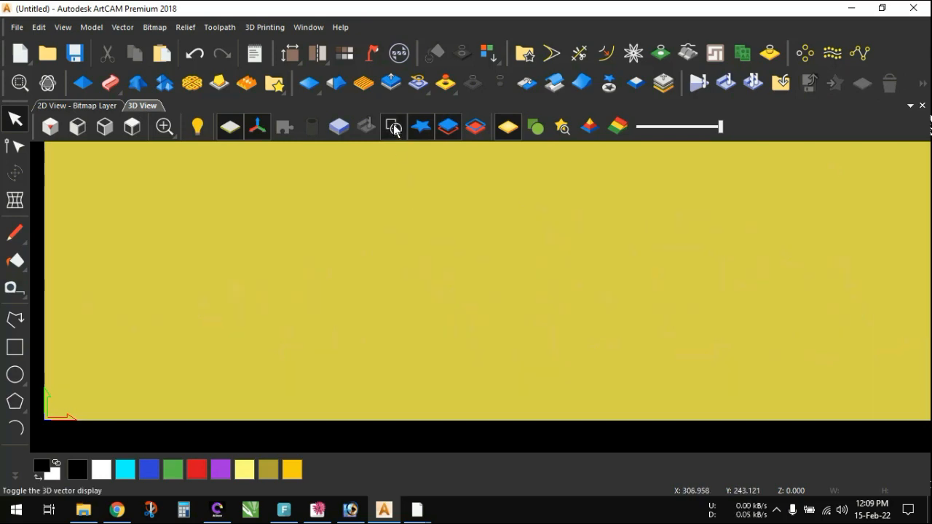
left_click(393, 128)
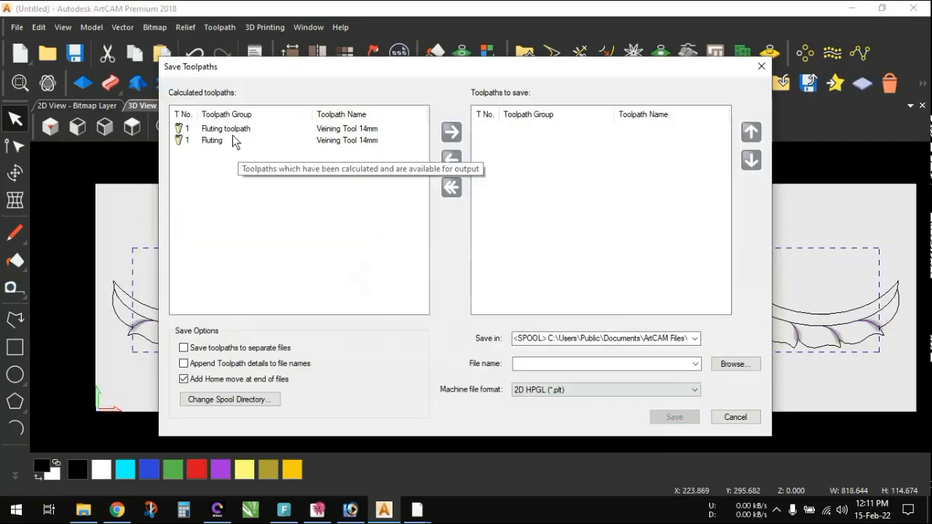
- Add the Fluting toolpath to the toolpaths to save and set the machine file format to G-Code Arcs (mm) (*.tap)
left_click(262, 129)
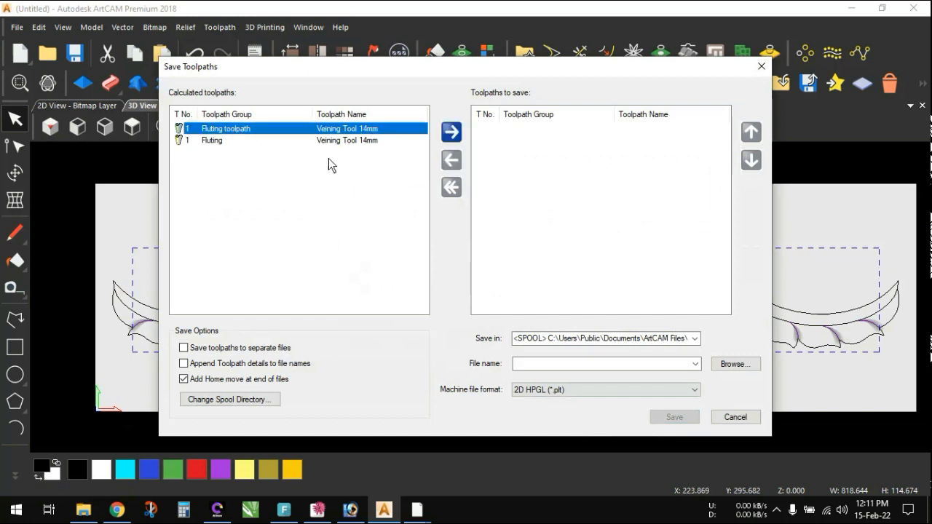
left_click(452, 132)
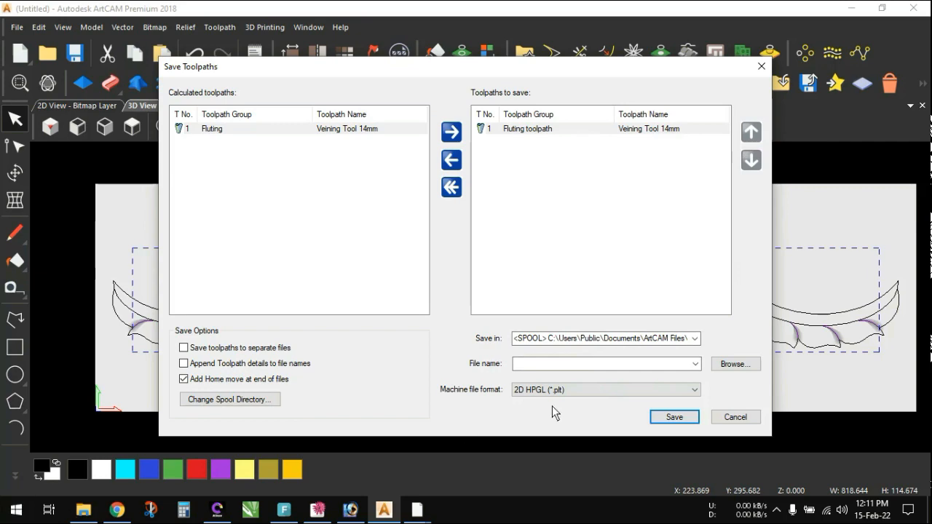
left_click(592, 389)
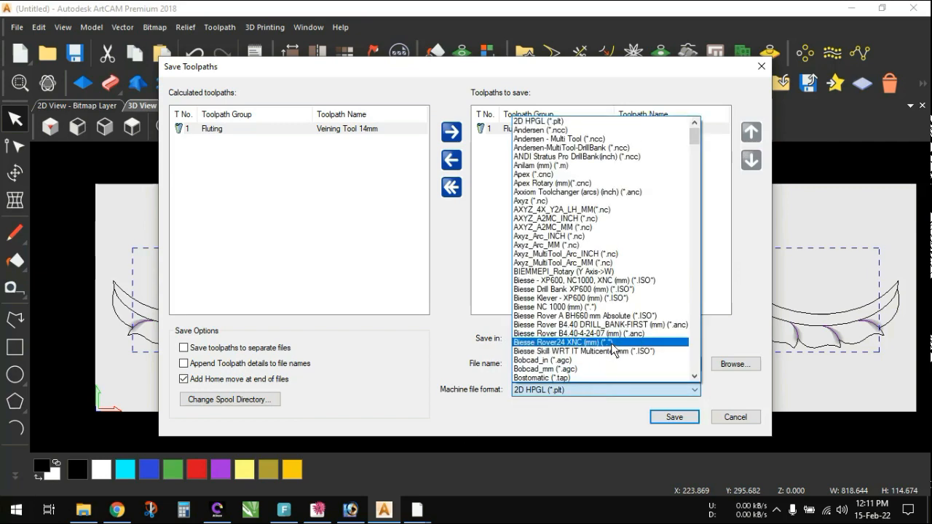
scroll(617, 313, "down", 15)
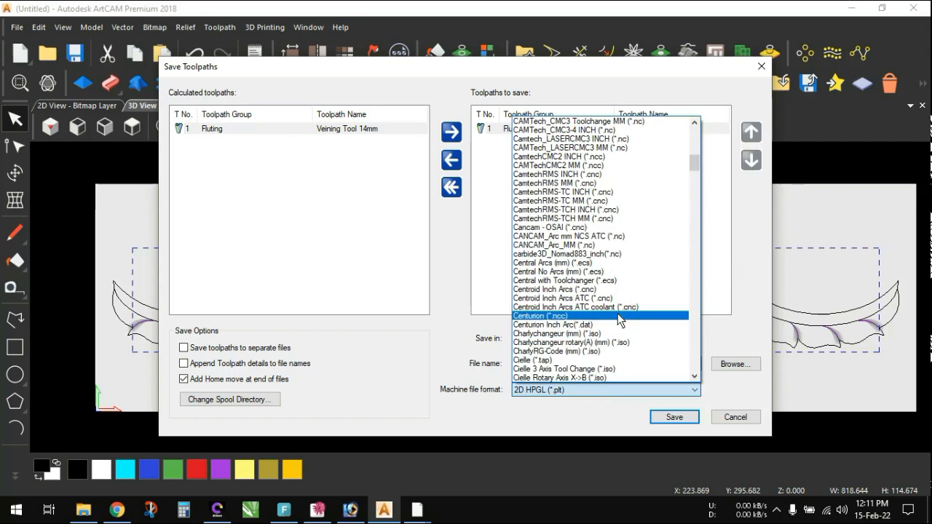
scroll(619, 316, "down", 20)
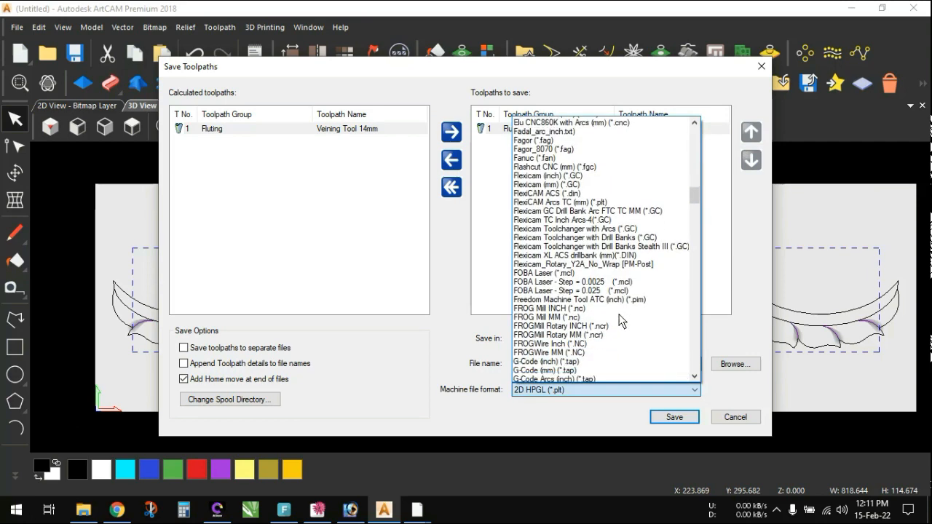
scroll(619, 320, "down", 6)
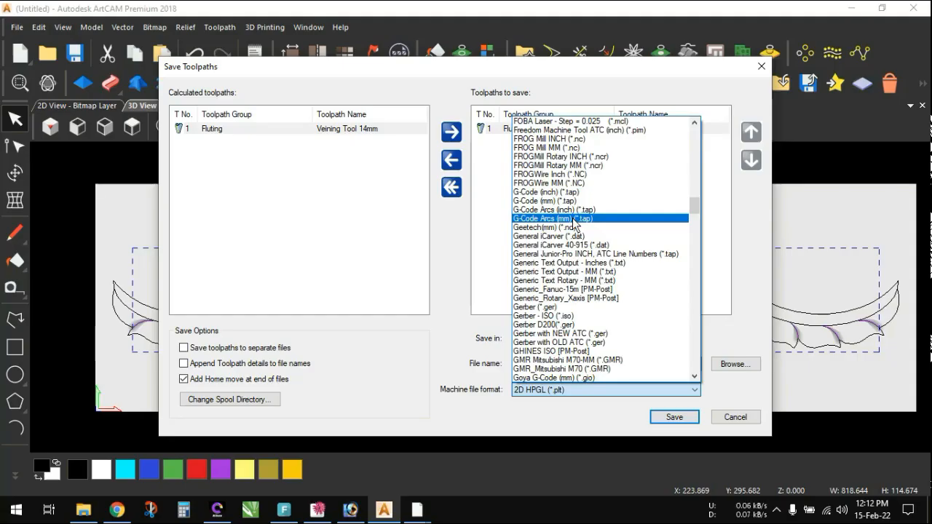
left_click(574, 219)
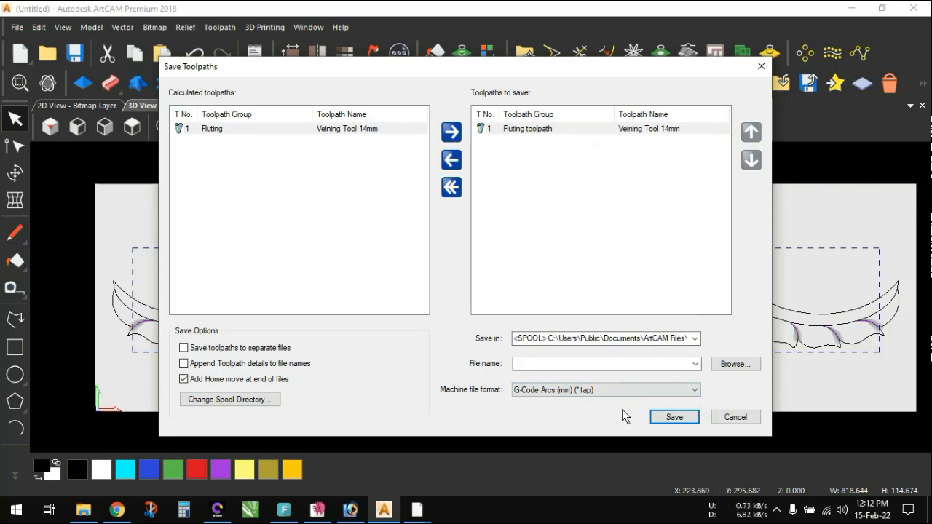
- Save the toolpath under the file name "Fluting 15.02.22" and move the overwrite message aside
left_click(603, 361)
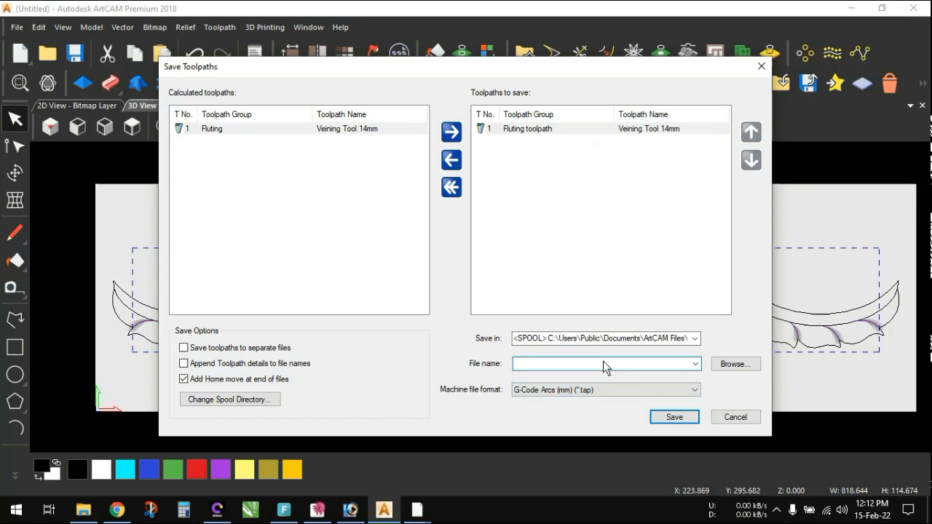
type("Fluting 15.02.")
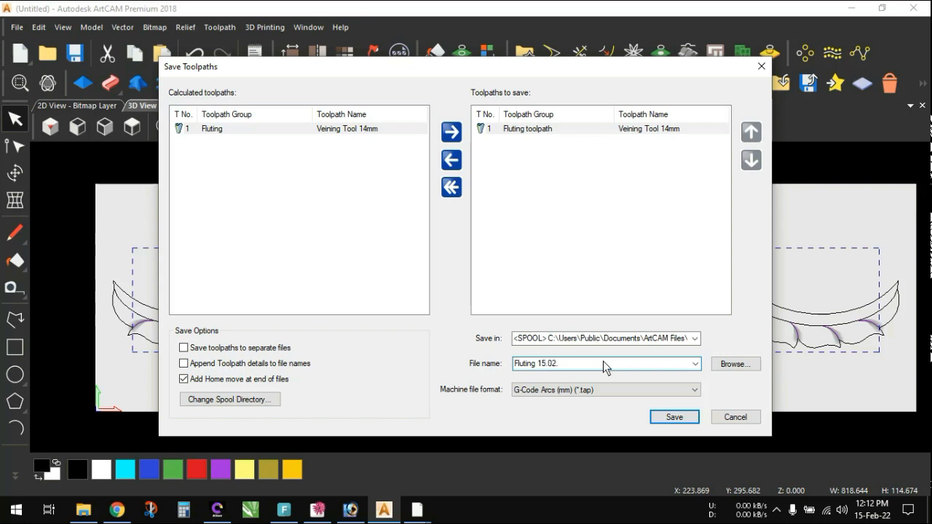
type("22")
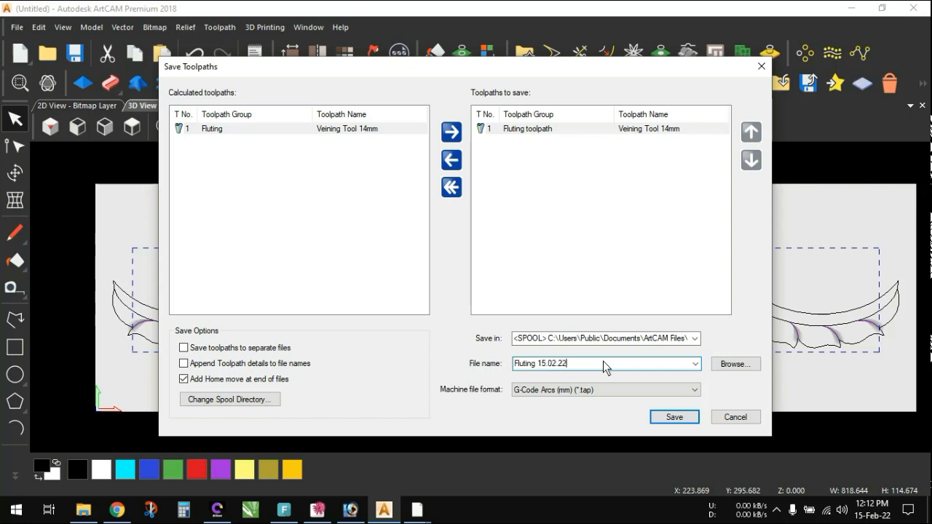
left_click(669, 420)
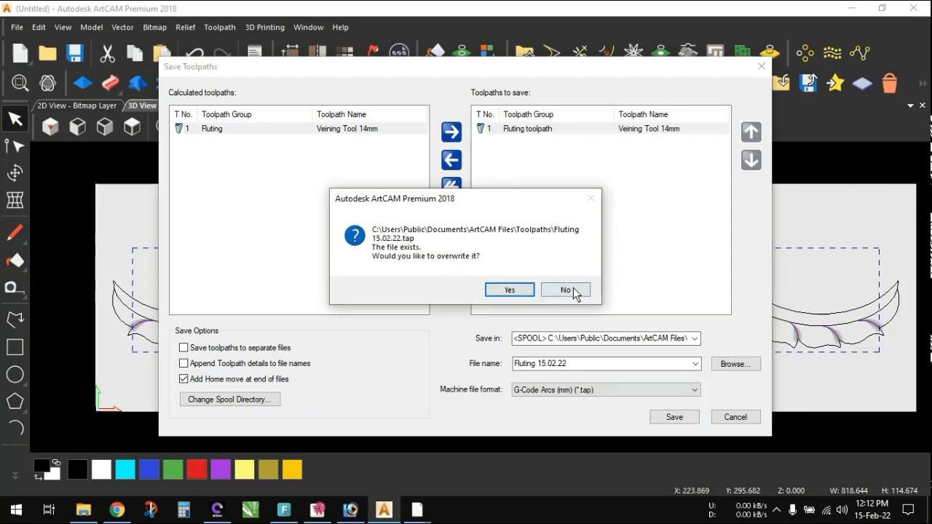
left_click_drag(461, 198, 578, 187)
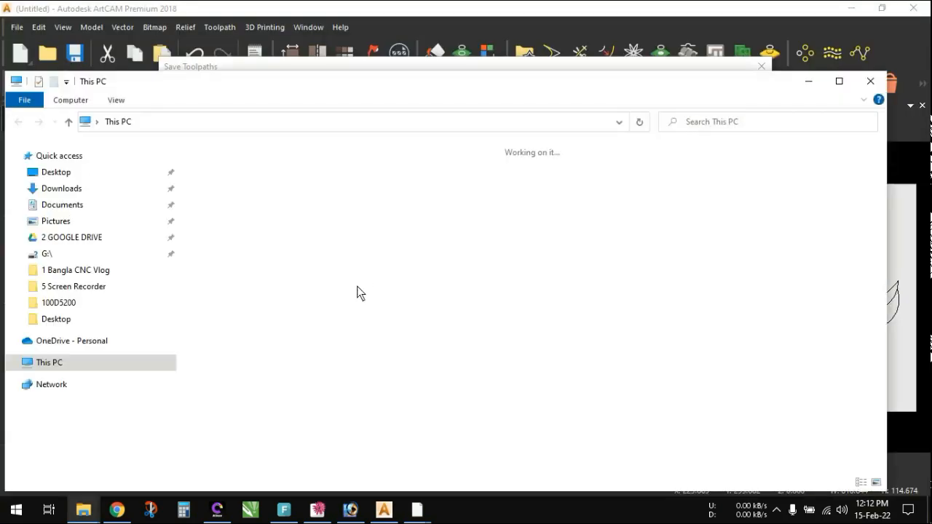
- In File Explorer, browse to C:\Users\Public\Public Documents\ArtCAM Files\Toolpaths and locate the Fluting 15.02.22 file
double_click(293, 83)
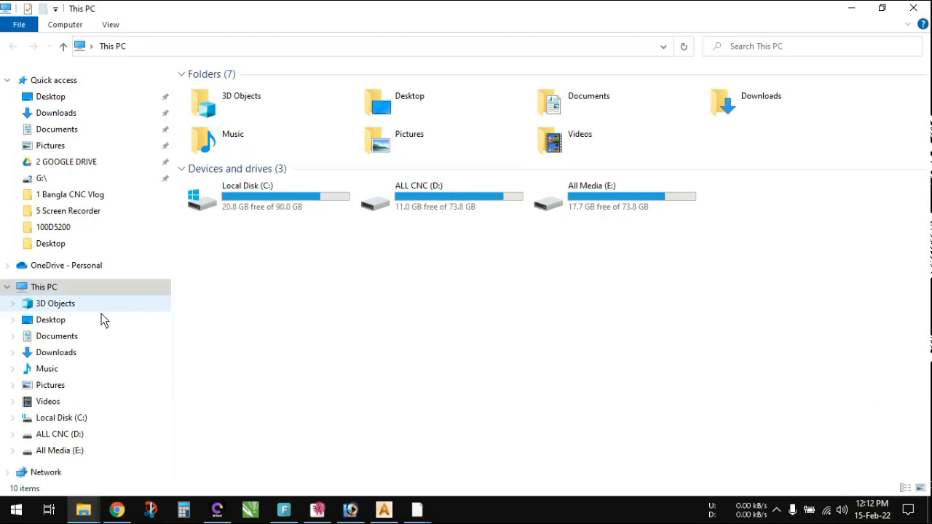
left_click(67, 419)
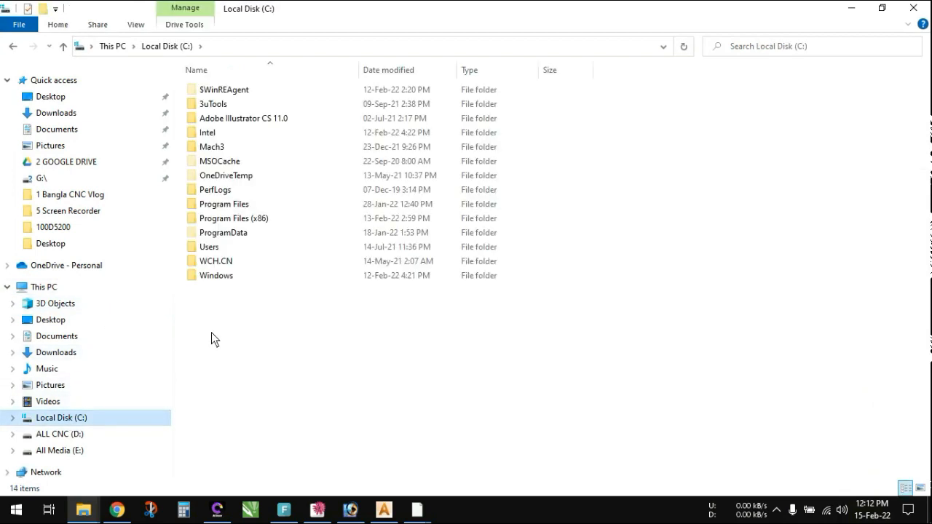
double_click(205, 246)
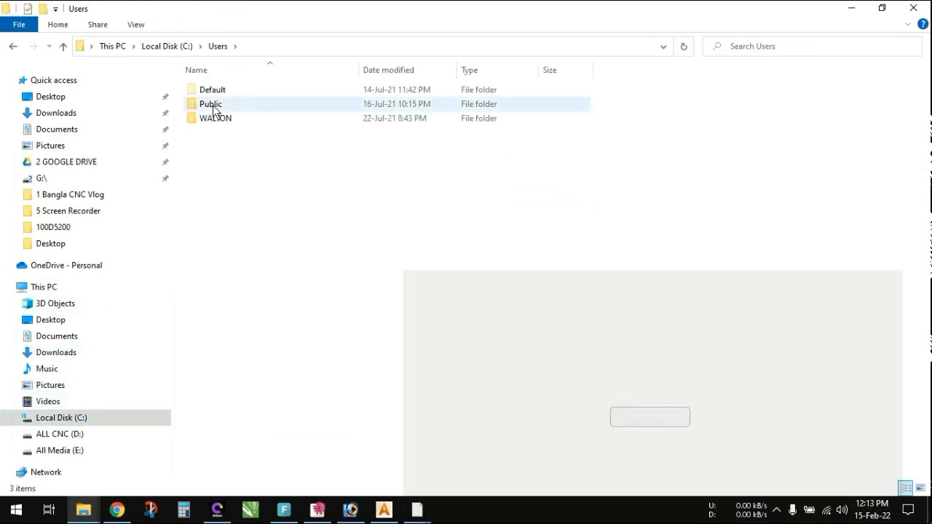
double_click(212, 104)
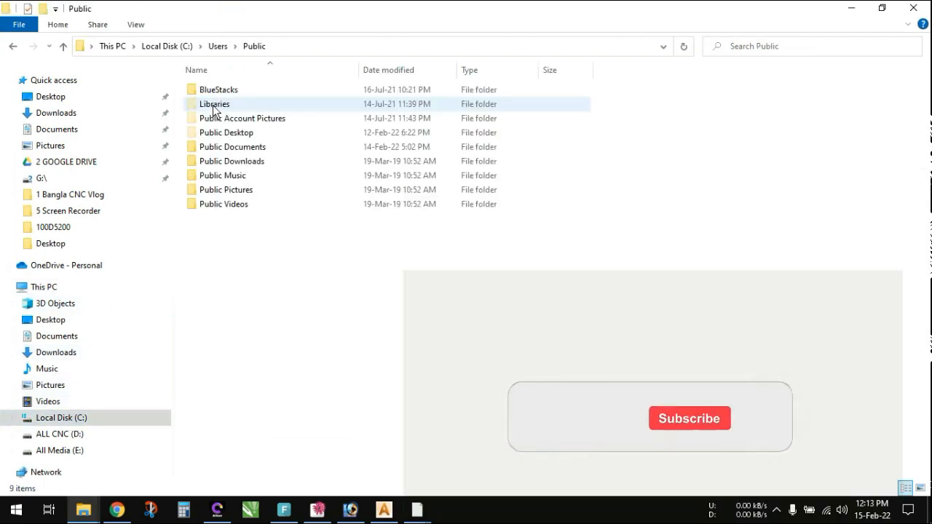
double_click(248, 150)
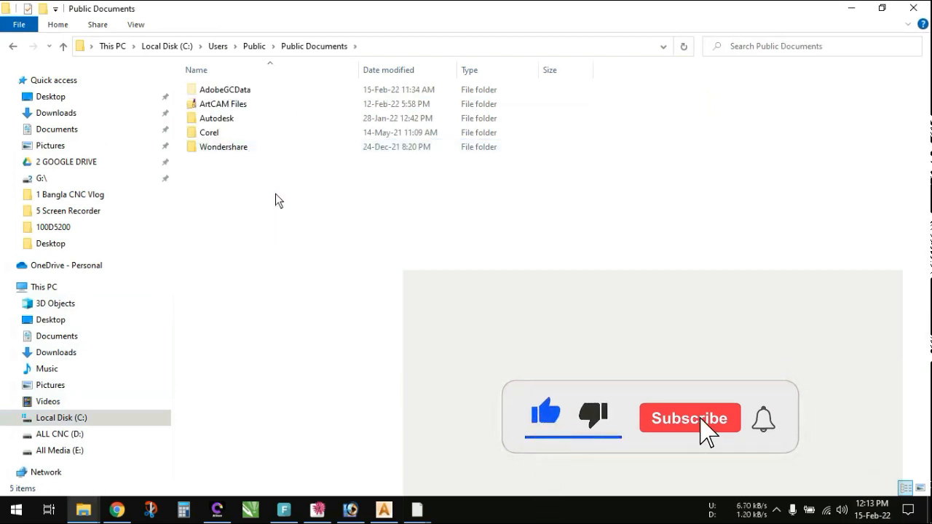
double_click(230, 106)
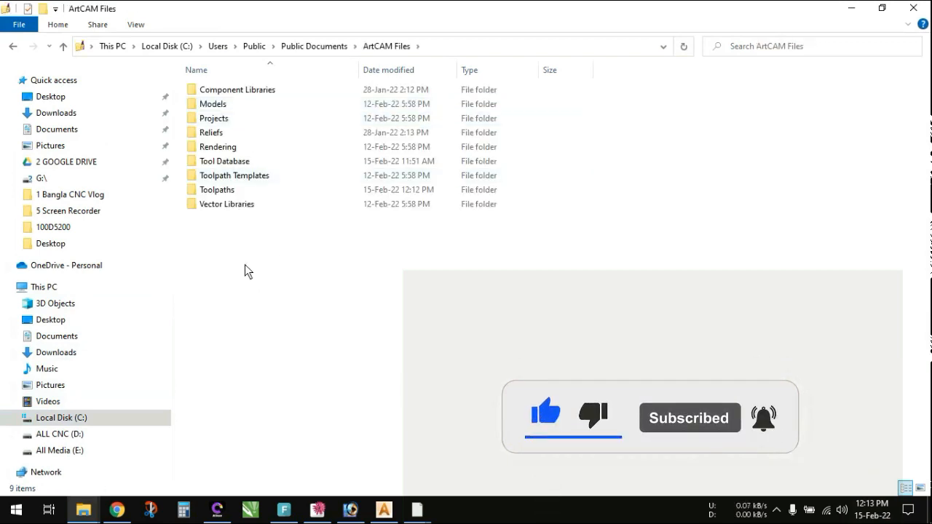
double_click(227, 190)
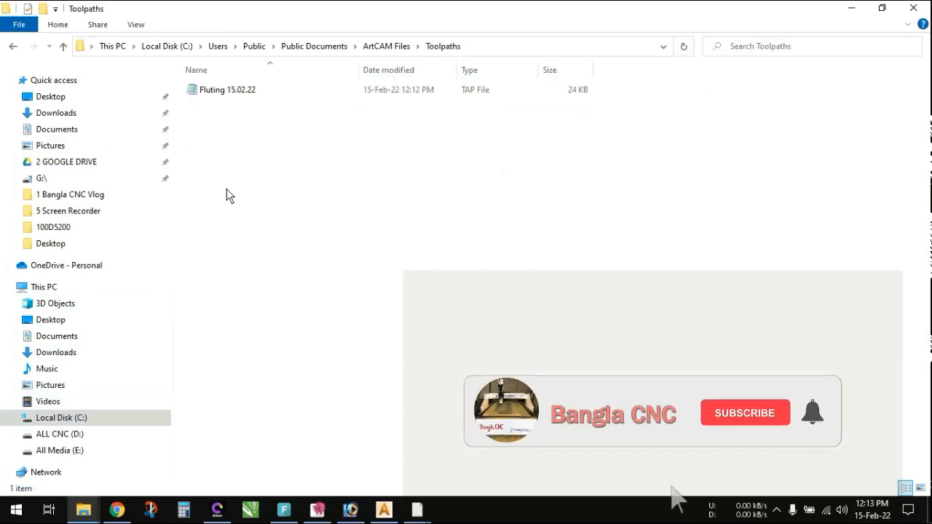
left_click(232, 90)
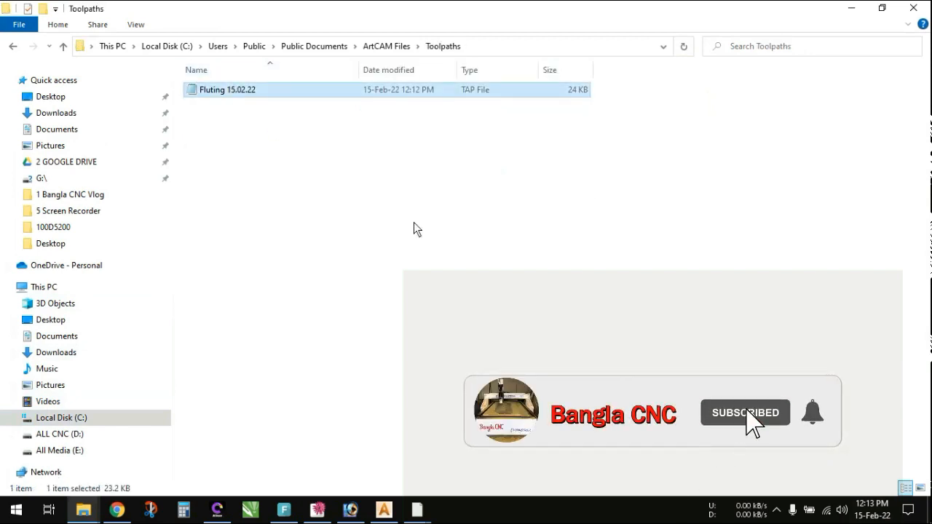
- Create a desktop shortcut to the Toolpaths folder, and decline overwriting the existing toolpath file in ArtCAM
left_click(13, 46)
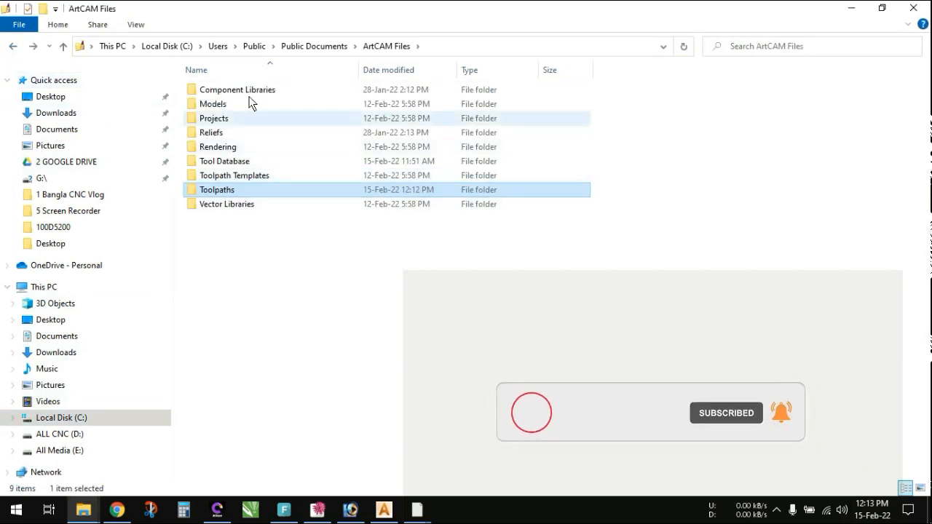
right_click(224, 195)
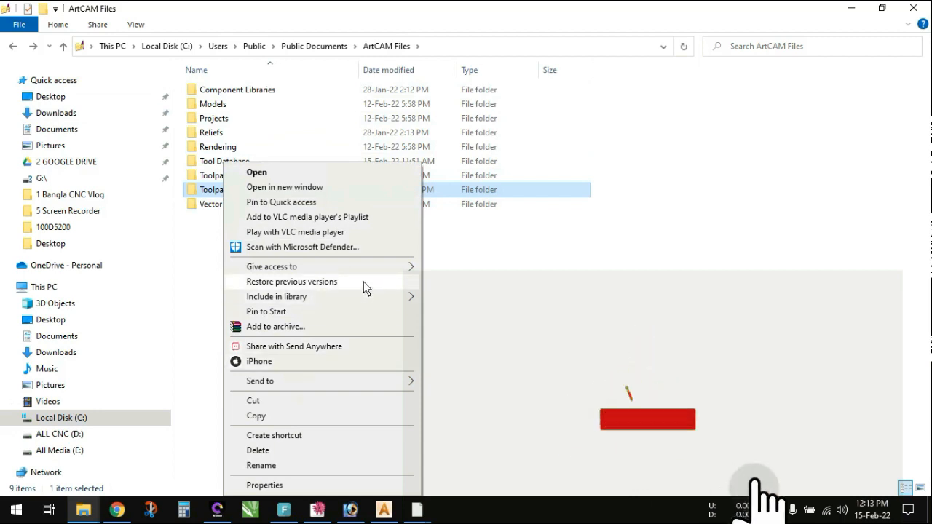
mouse_move(408, 380)
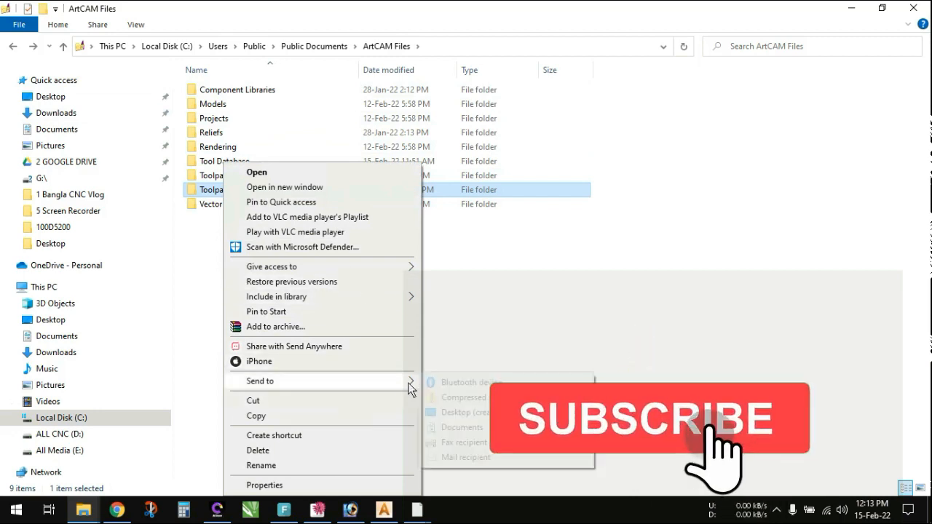
left_click(452, 412)
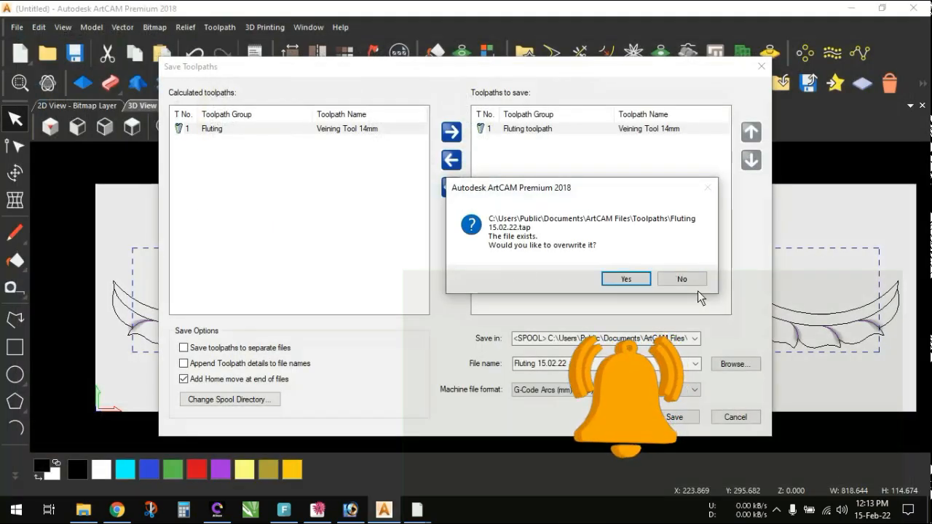
left_click(684, 280)
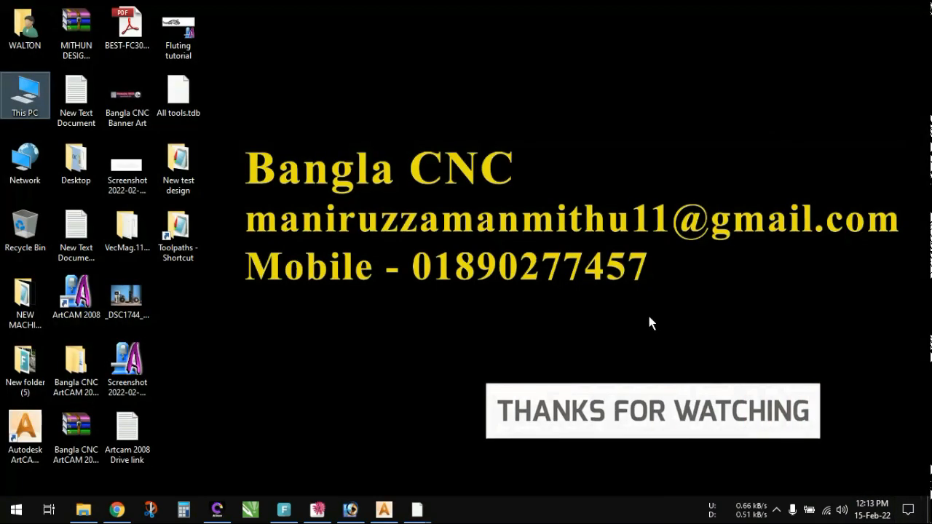
- Set the Toolpaths shortcut apart on the desktop and use it to move the Fluting 15.02.22 file into the New test design folder
left_click_drag(185, 231, 544, 371)
double_click(545, 373)
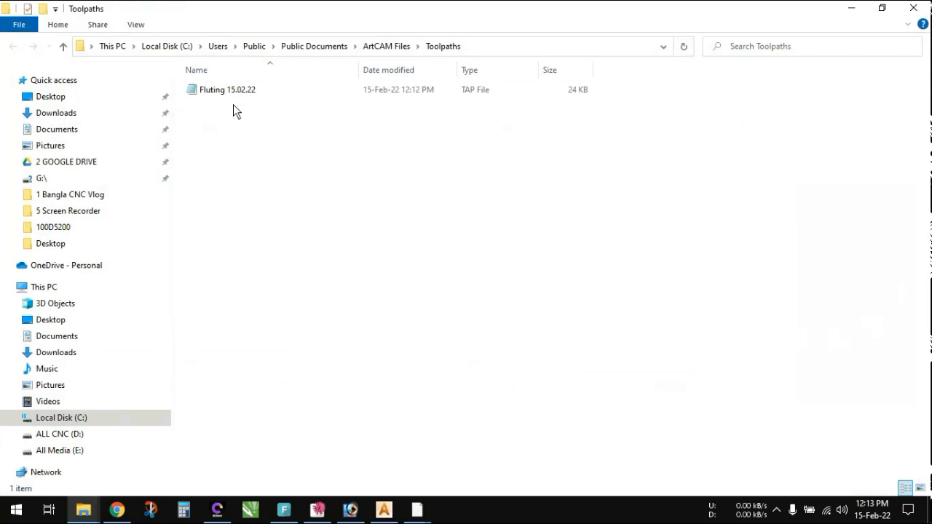
left_click(233, 93)
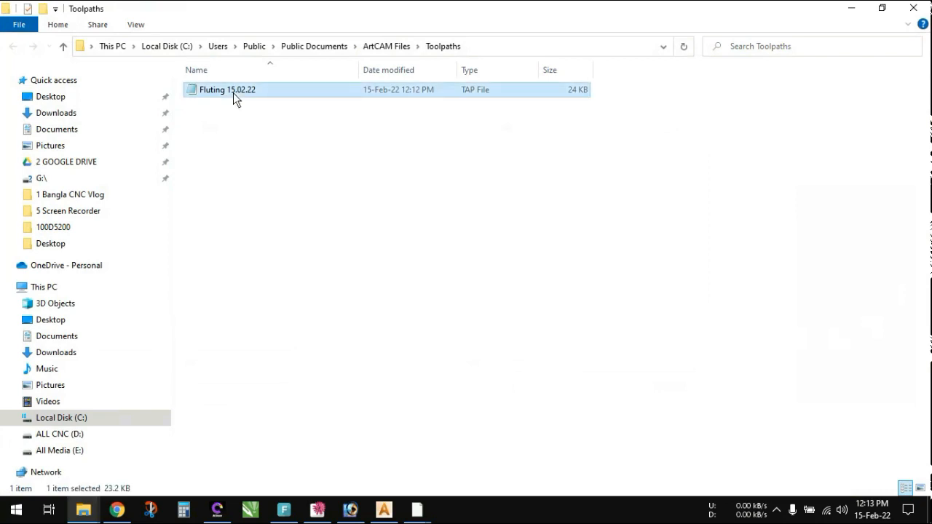
right_click(233, 92)
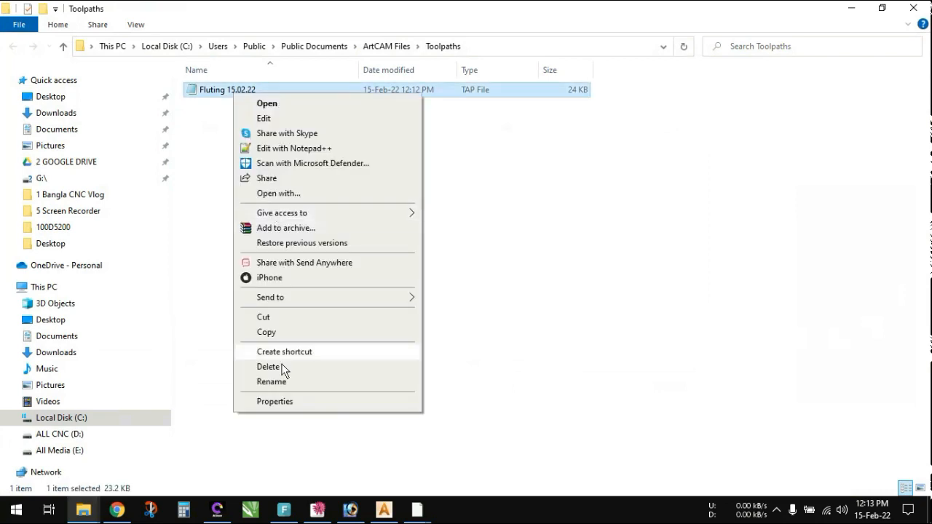
left_click(267, 318)
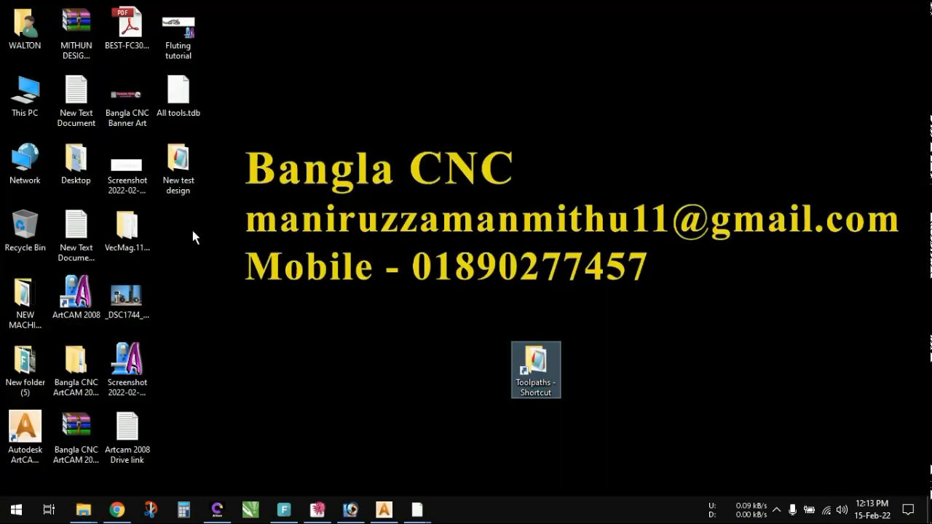
key("Return")
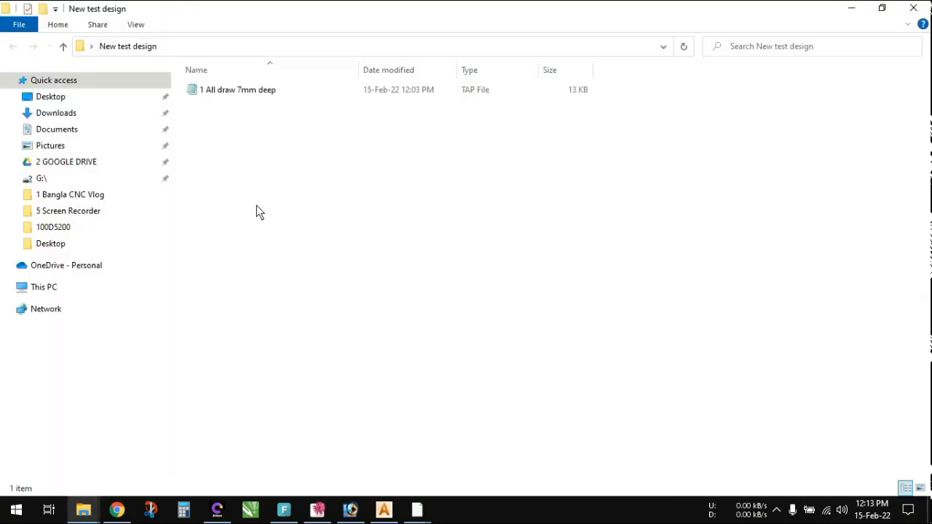
right_click(213, 139)
left_click(248, 233)
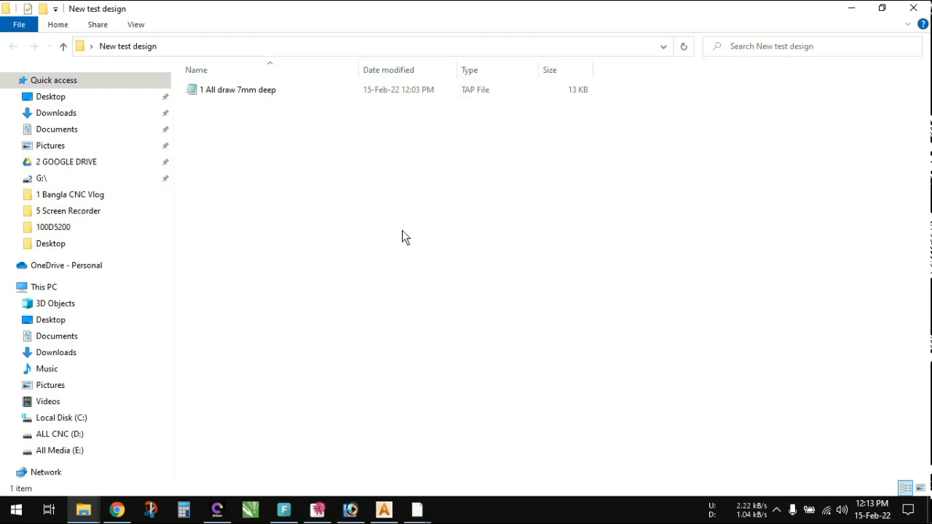
left_click(401, 230)
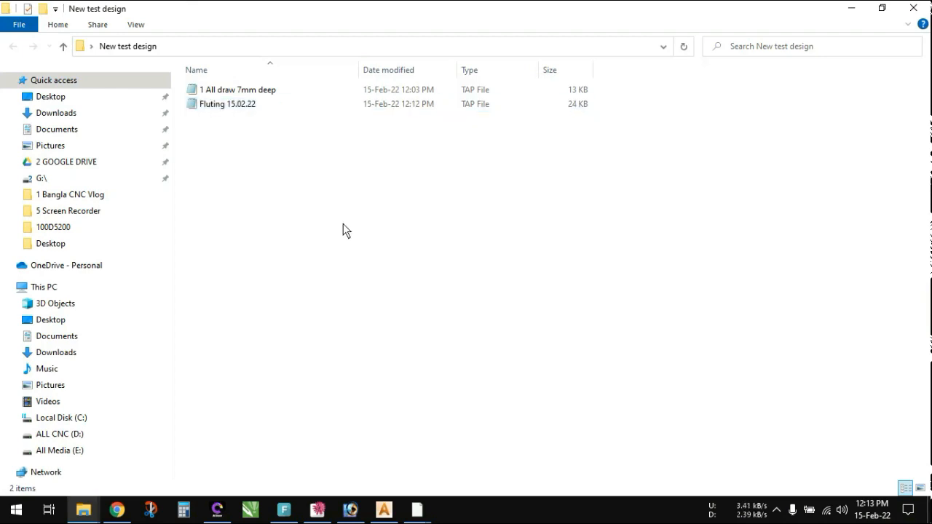
- Rename the Fluting 15.02.22 file as "2 Fluting 15.02.22" and select the 1 All draw 7mm deep file
left_click(226, 93)
left_click(229, 105)
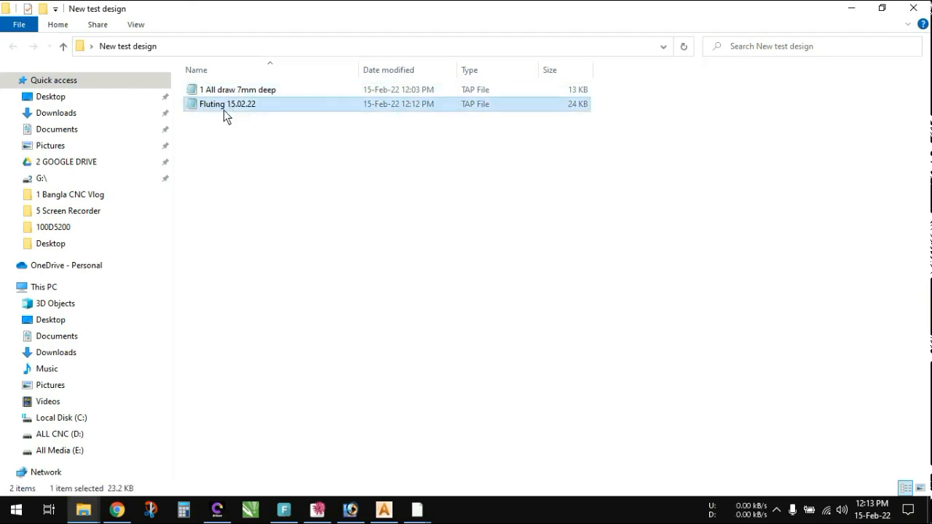
right_click(224, 110)
left_click(271, 398)
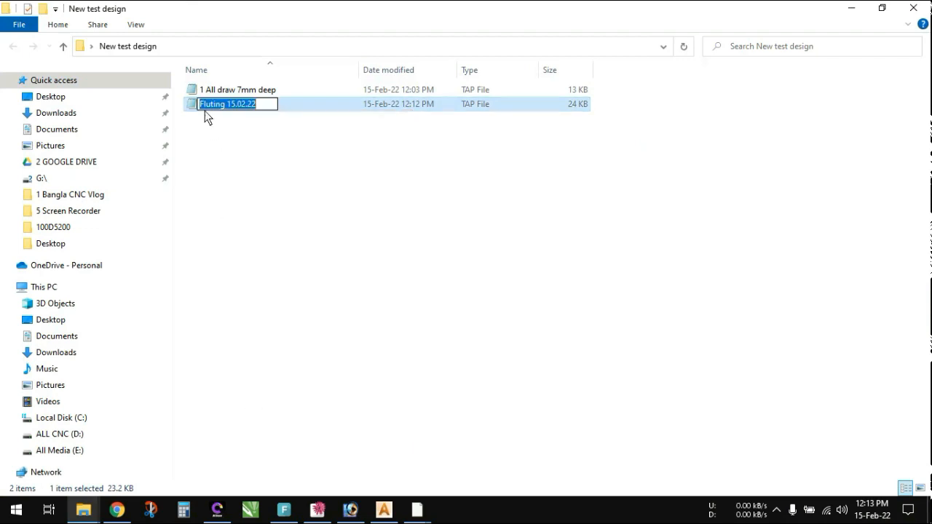
left_click(201, 104)
type("2")
key("Return")
left_click(222, 90)
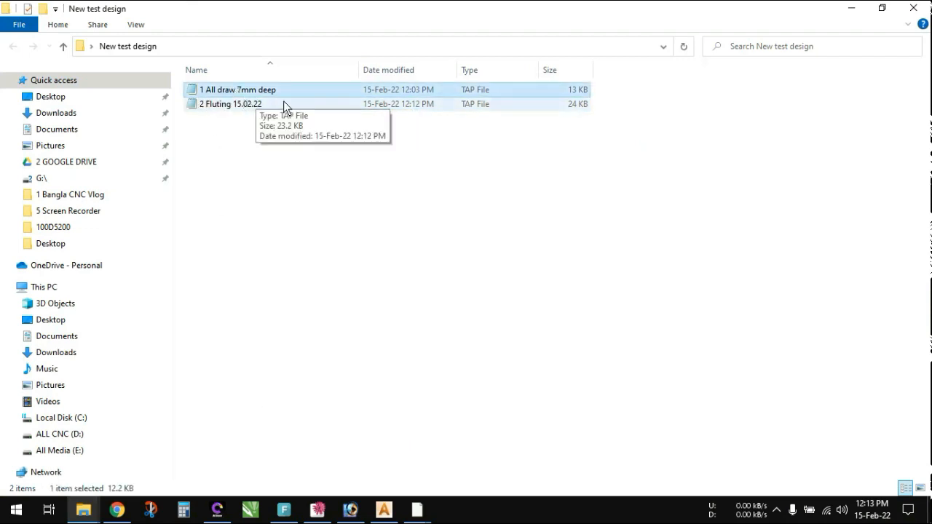
- Switch to the Fluting tutorial model in ArtCAM Pro, examine the outline carving in the 3D view, and return to the New test design folder
left_click(419, 512)
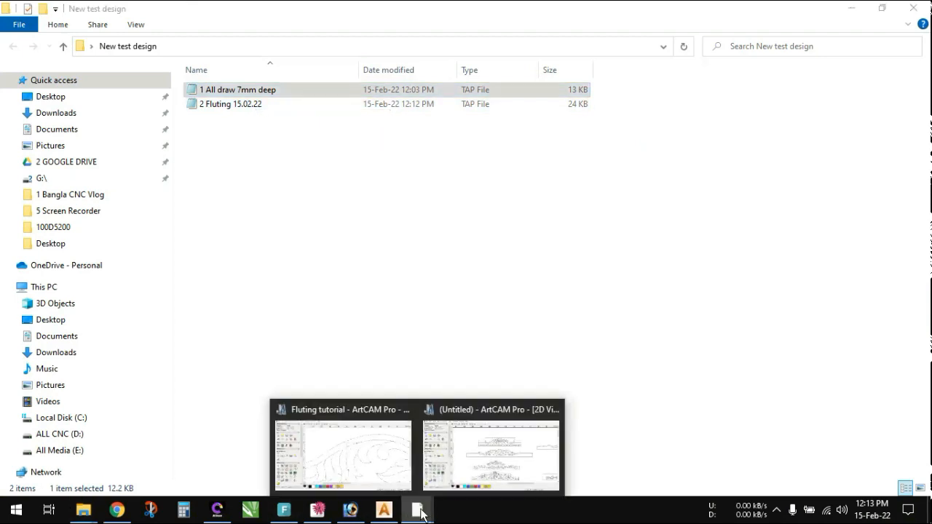
left_click(345, 459)
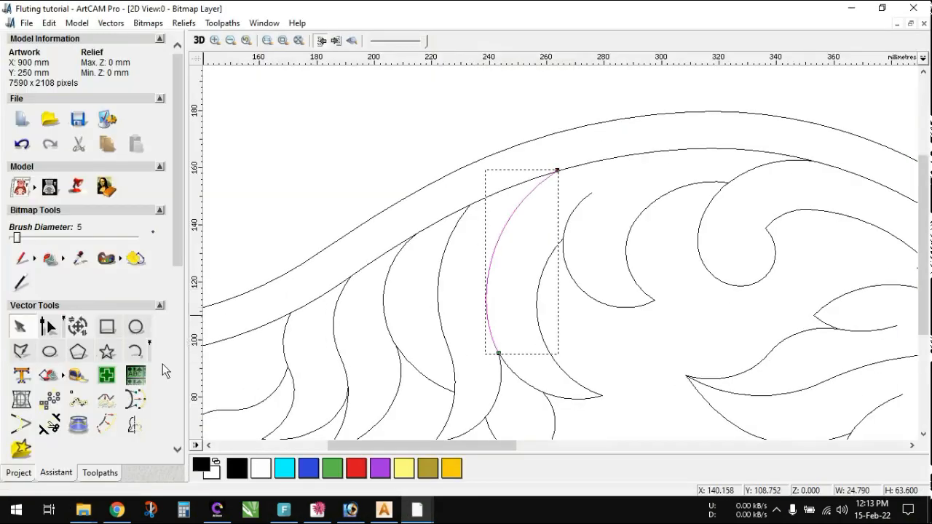
left_click(199, 40)
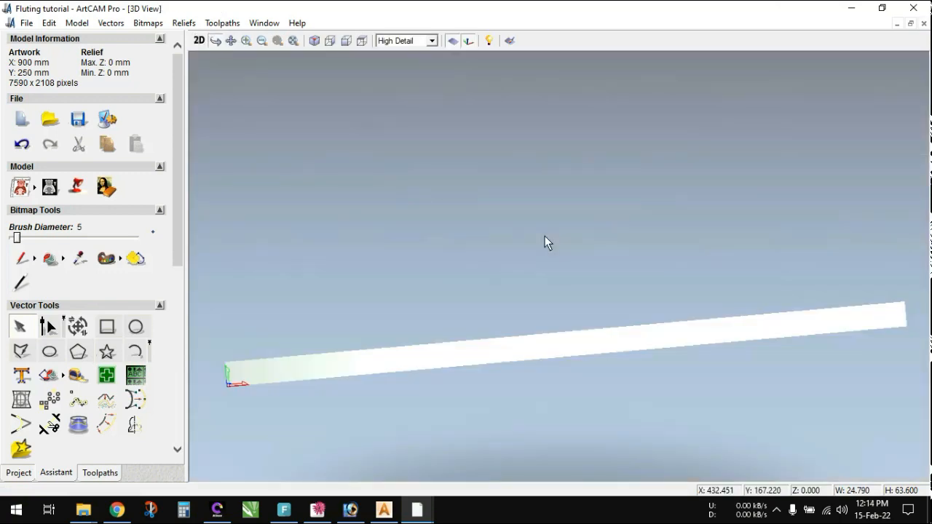
left_click_drag(544, 242, 572, 313)
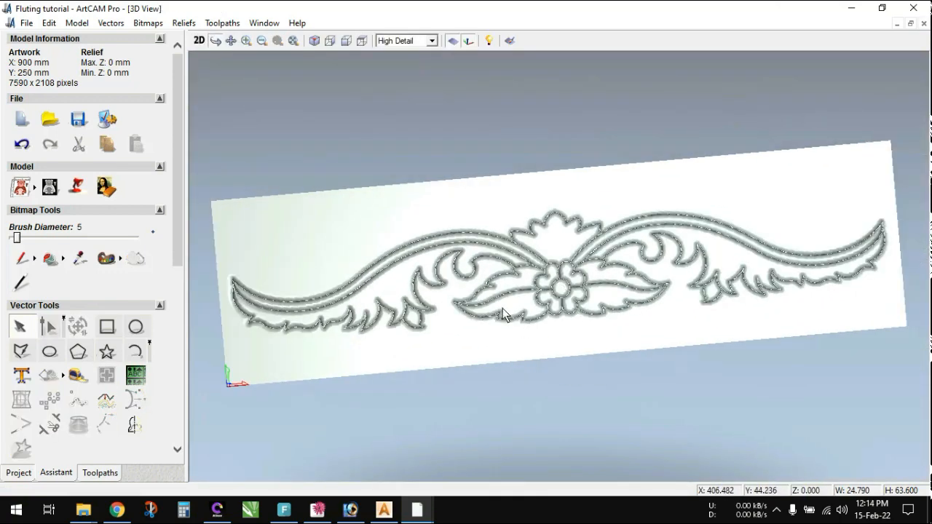
left_click(853, 8)
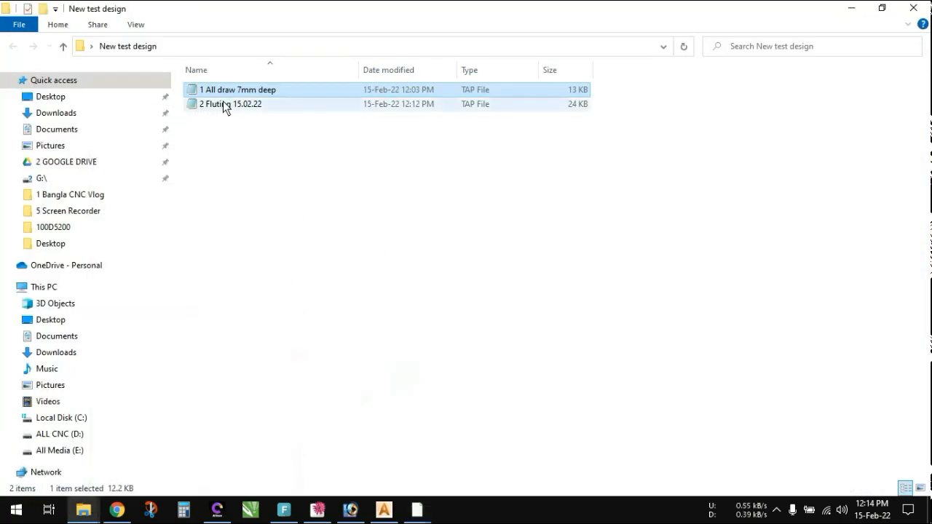
- Select the 2 Fluting 15.02.22 file, switch to ArtCAM 2018, dismiss the Save Toolpaths dialog and show the ornament in the 2D view
left_click(242, 106)
left_click(383, 510)
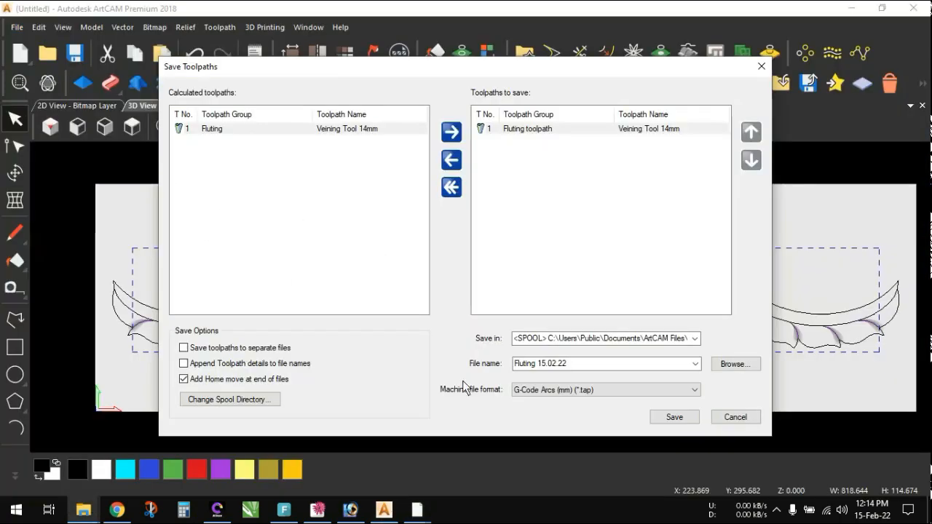
left_click(732, 417)
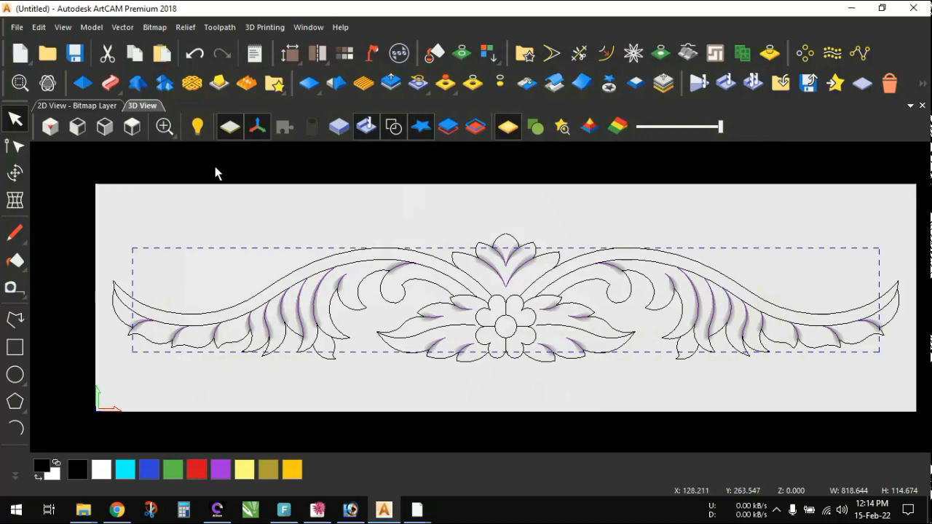
left_click(77, 106)
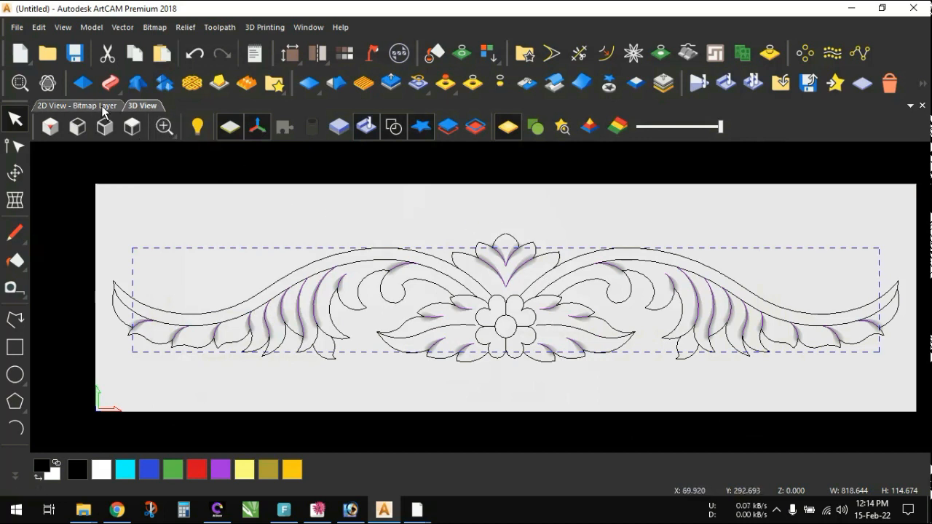
scroll(556, 302, "down", 4)
scroll(557, 302, "up", 2)
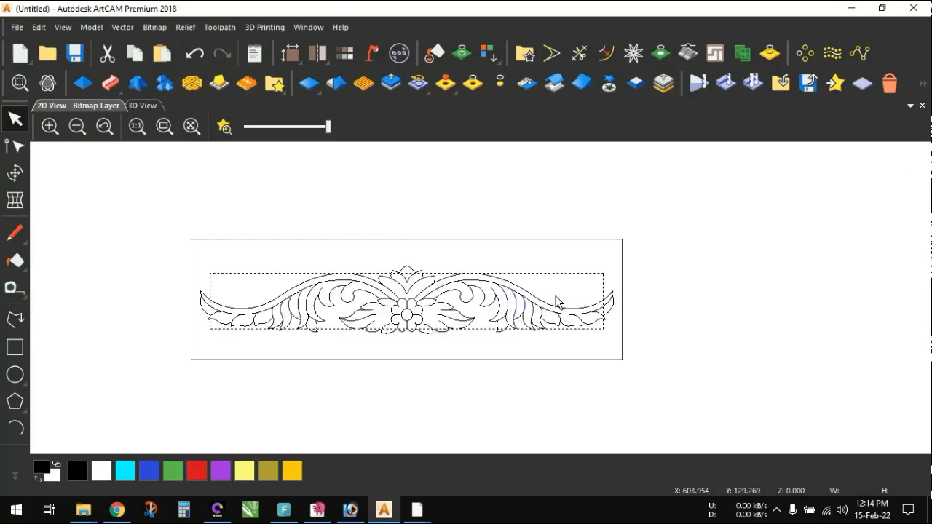
- Minimize ArtCAM and File Explorer, and move the Toolpaths shortcut directly below the New test design folder on the desktop
left_click(852, 9)
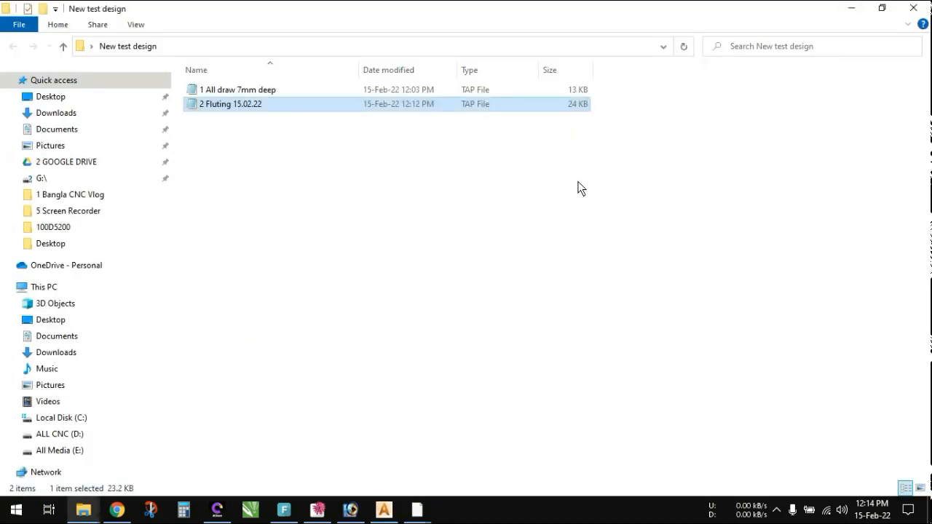
left_click(851, 8)
left_click_drag(535, 362, 178, 229)
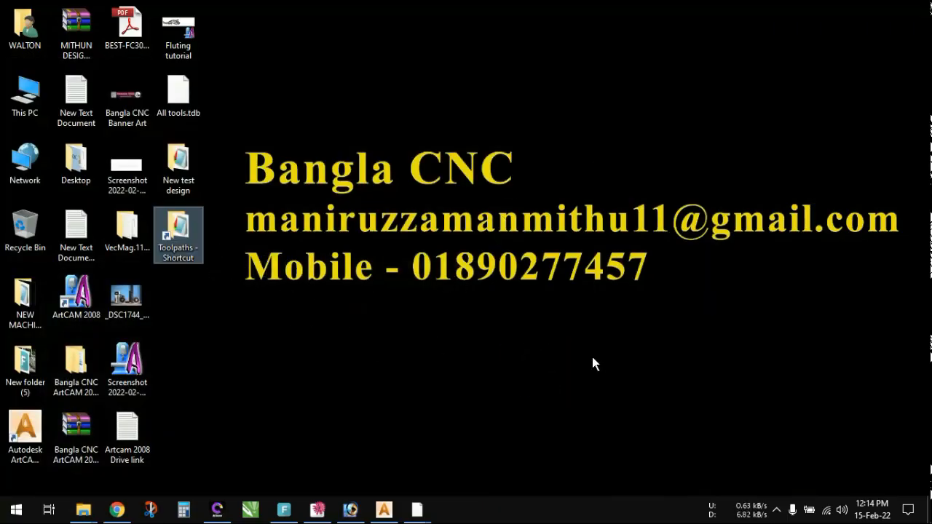